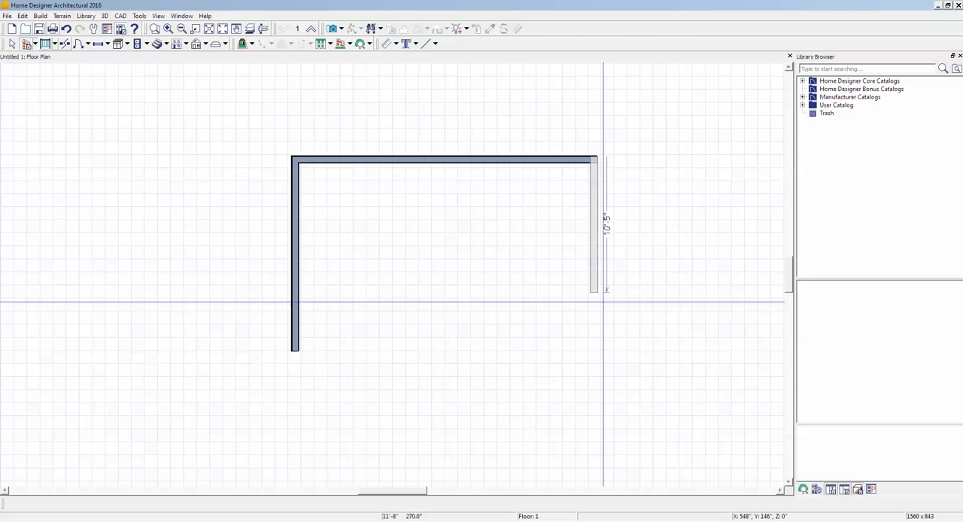
# - Draw the two remaining exterior walls to close the rectangular house outline at about 23'-4" by 14'-11"
pyautogui.click(597, 352)
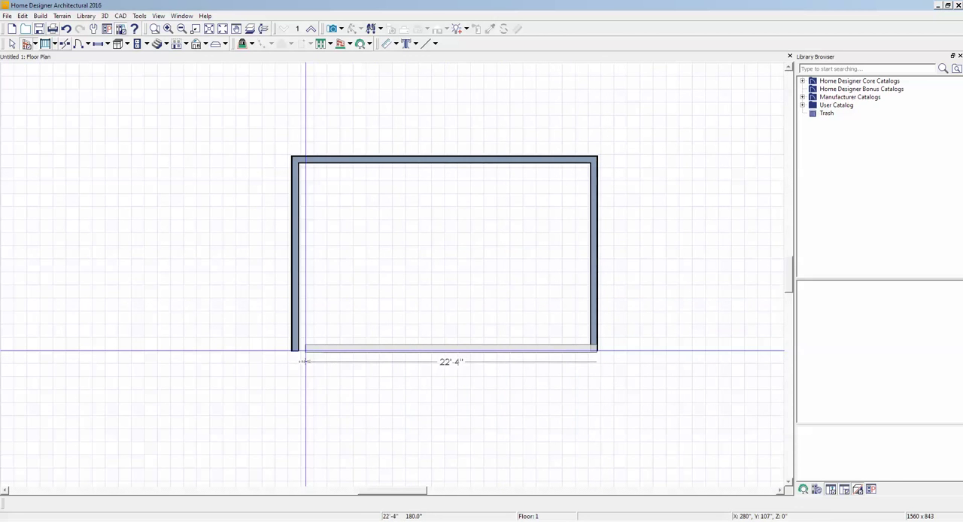
pyautogui.click(293, 351)
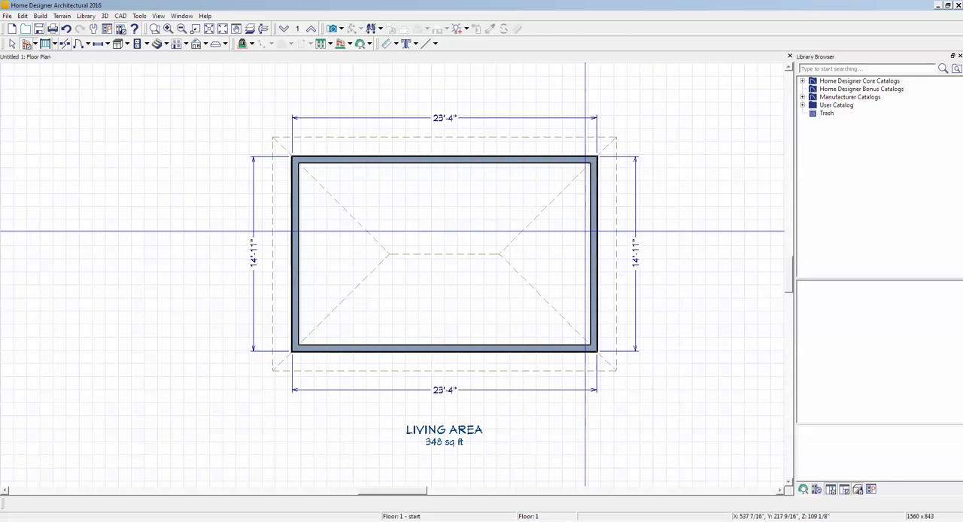
# - Inspect the house from several angles in a Perspective Full Overview, and close that view
pyautogui.click(343, 28)
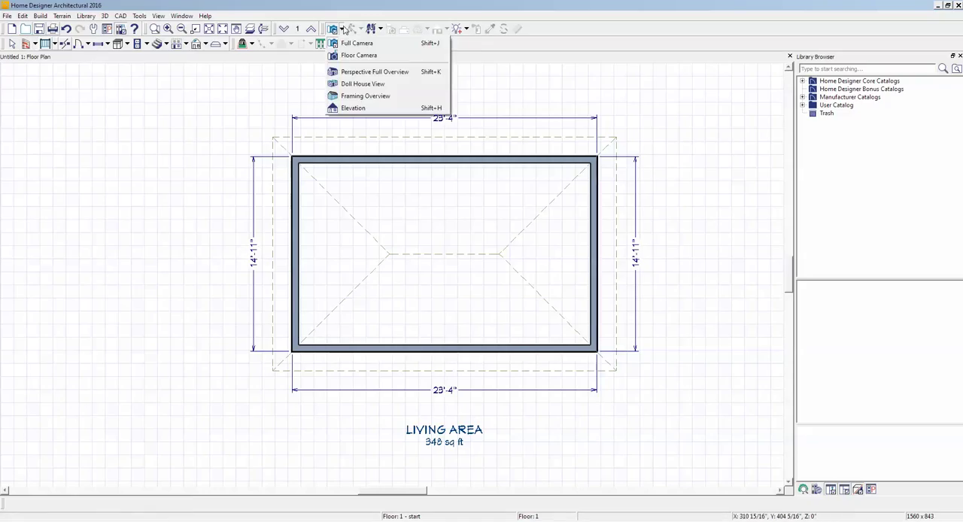
pyautogui.click(360, 71)
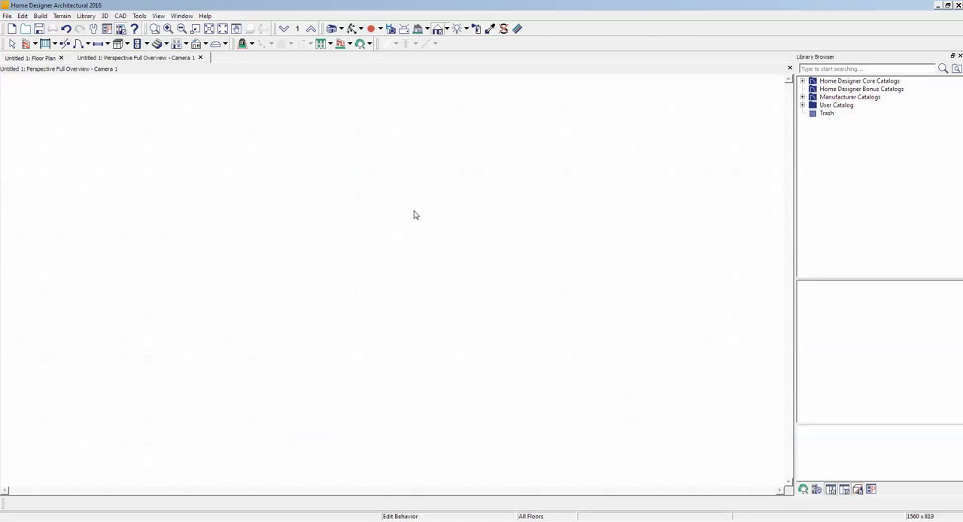
pyautogui.moveTo(379, 260); pyautogui.dragTo(359, 179)
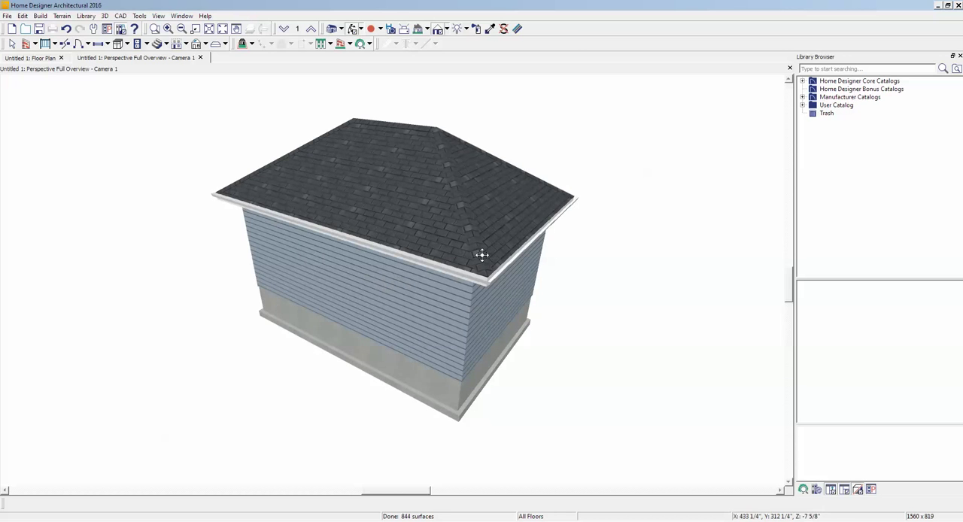
pyautogui.moveTo(463, 277); pyautogui.dragTo(477, 272)
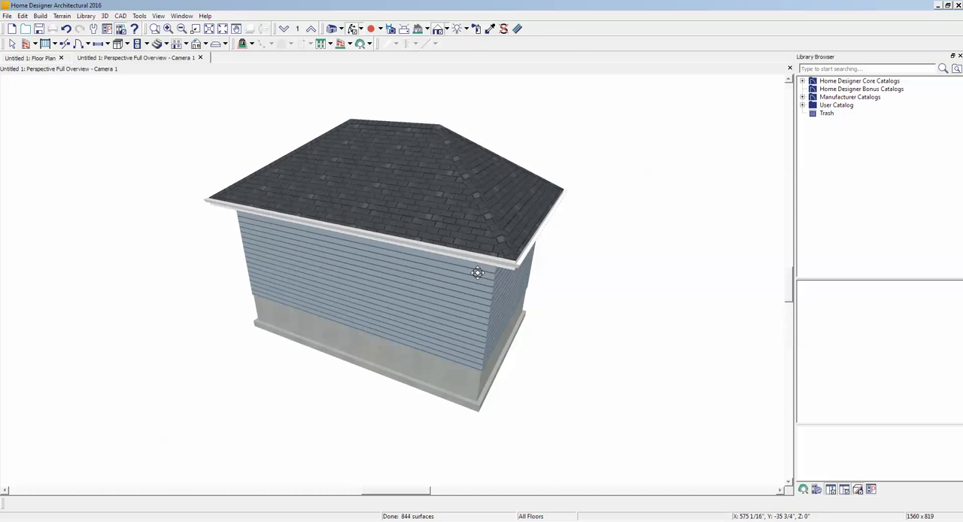
pyautogui.click(790, 68)
# - Move the front wall in the floor plan so the side walls measure 20'
pyautogui.scroll(-2, 659, 86)
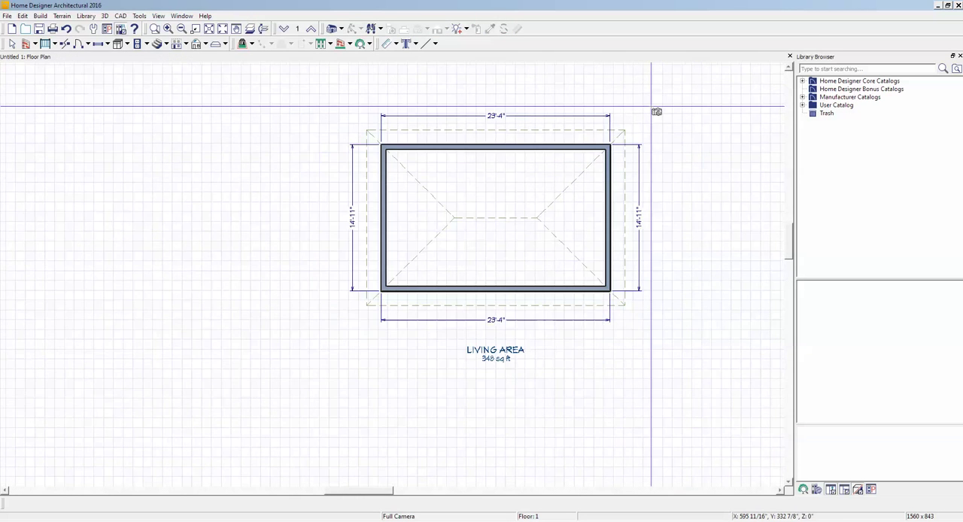
pyautogui.scroll(-1, 652, 111)
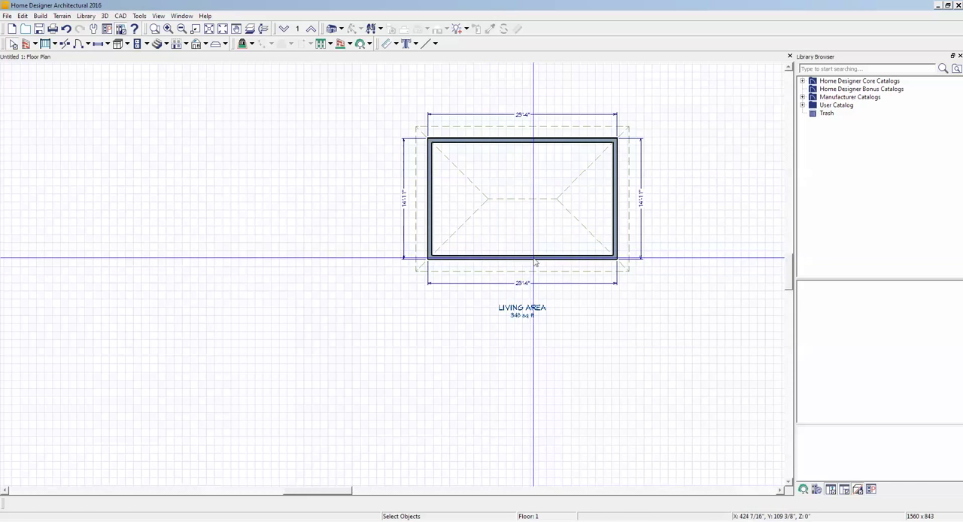
pyautogui.click(536, 259)
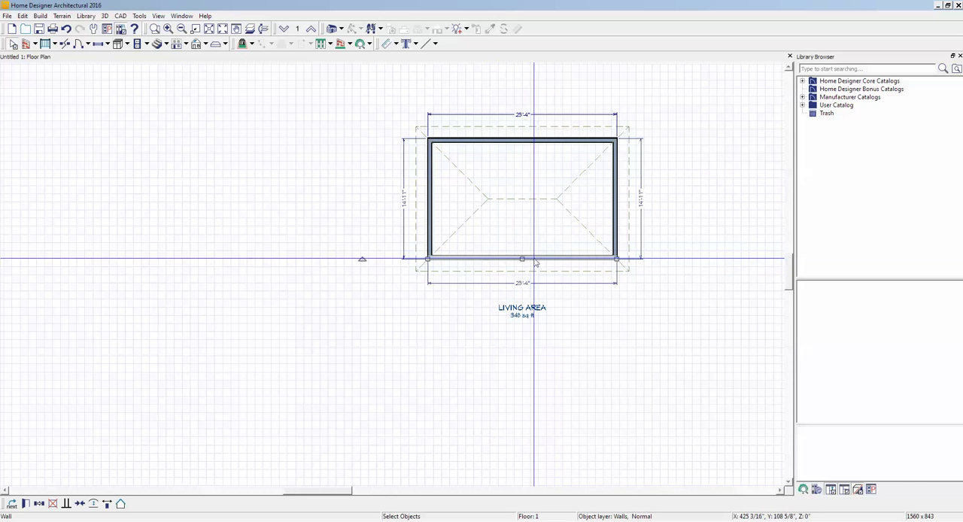
pyautogui.click(641, 197)
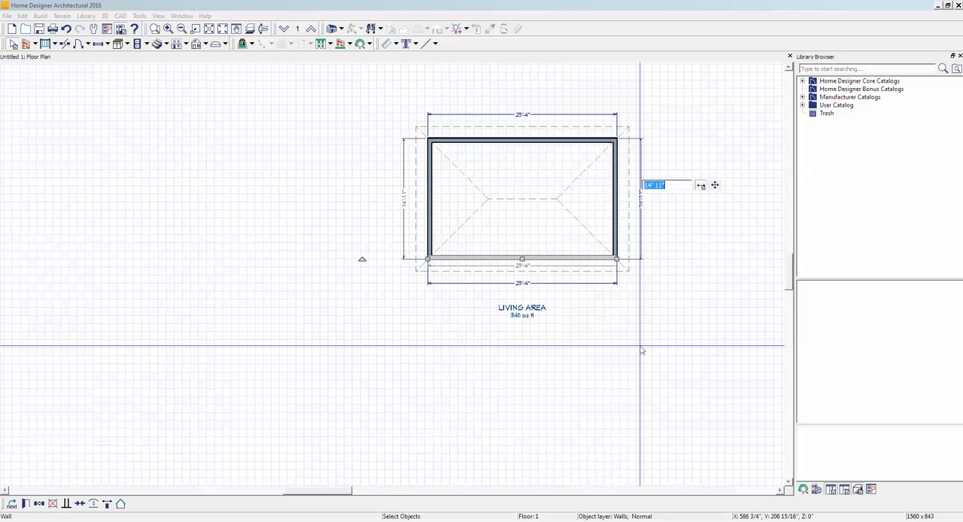
pyautogui.write('20')
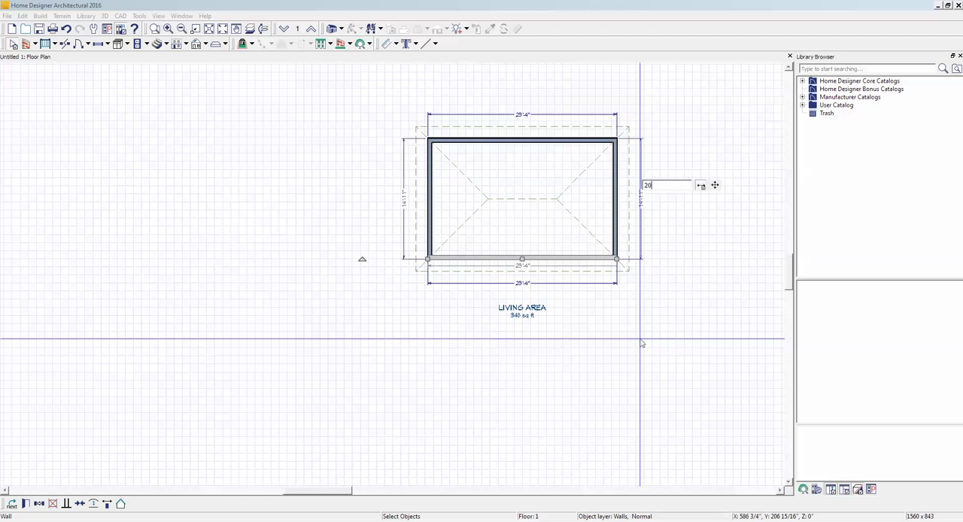
pyautogui.press('Return')
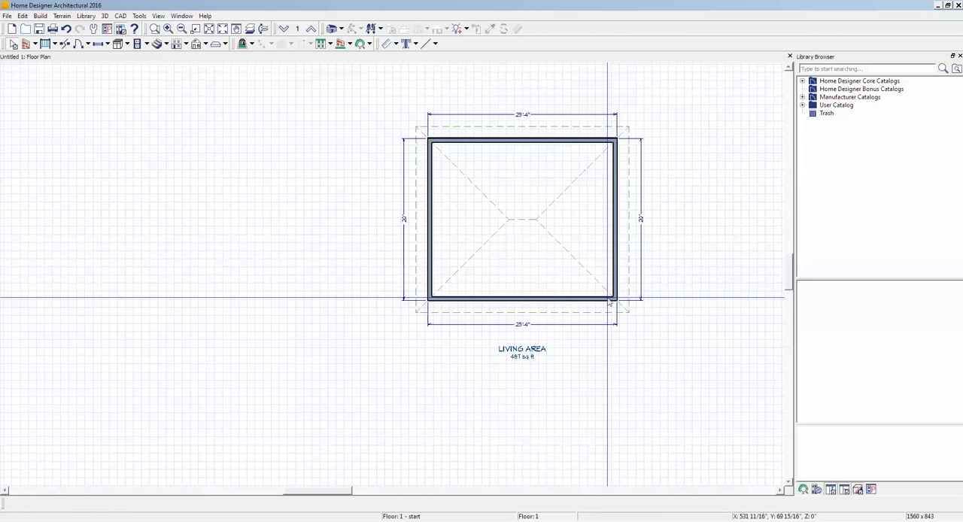
# - Move the right-hand side wall so the front and back walls measure 20'
pyautogui.click(615, 225)
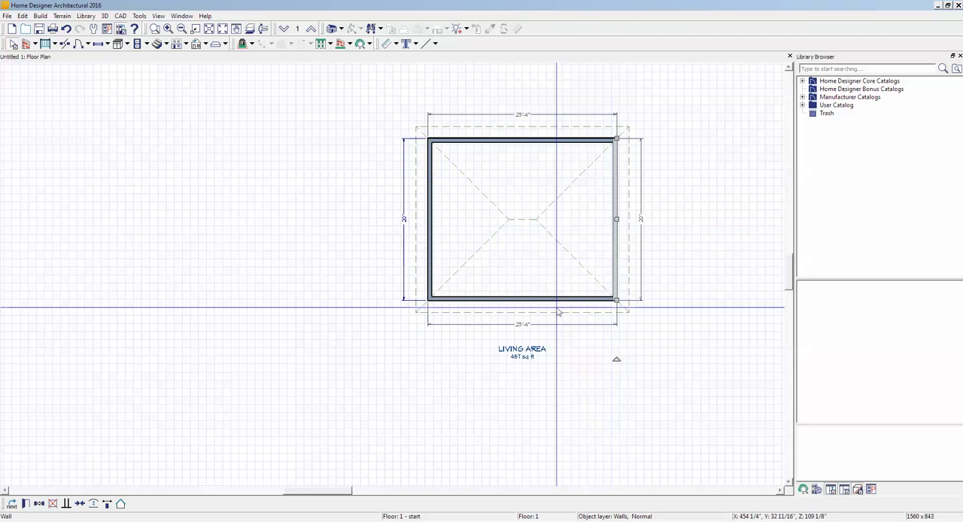
pyautogui.click(523, 324)
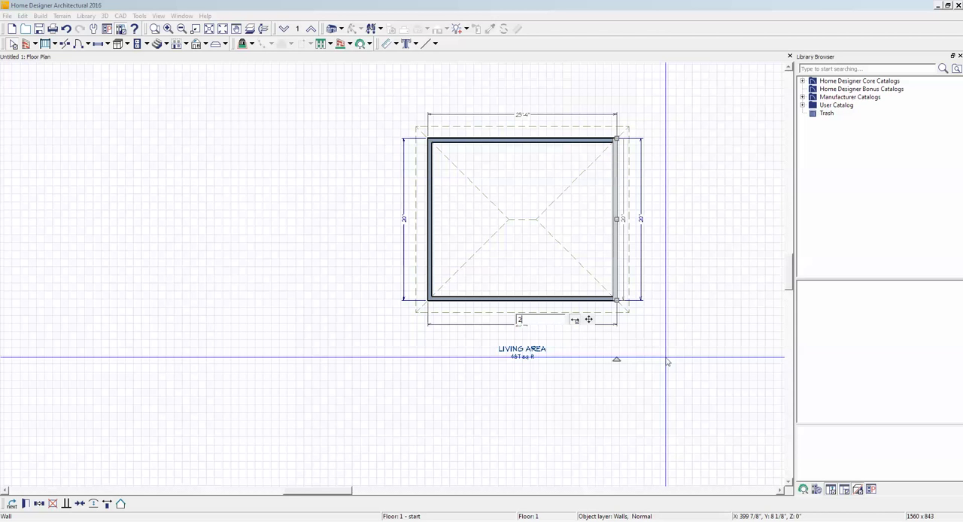
pyautogui.write('20')
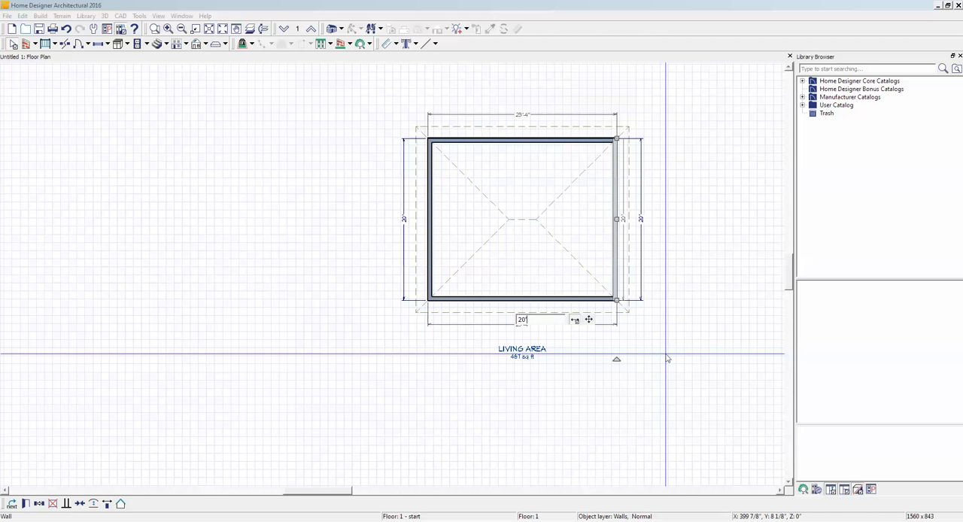
pyautogui.write("'")
pyautogui.press('Return')
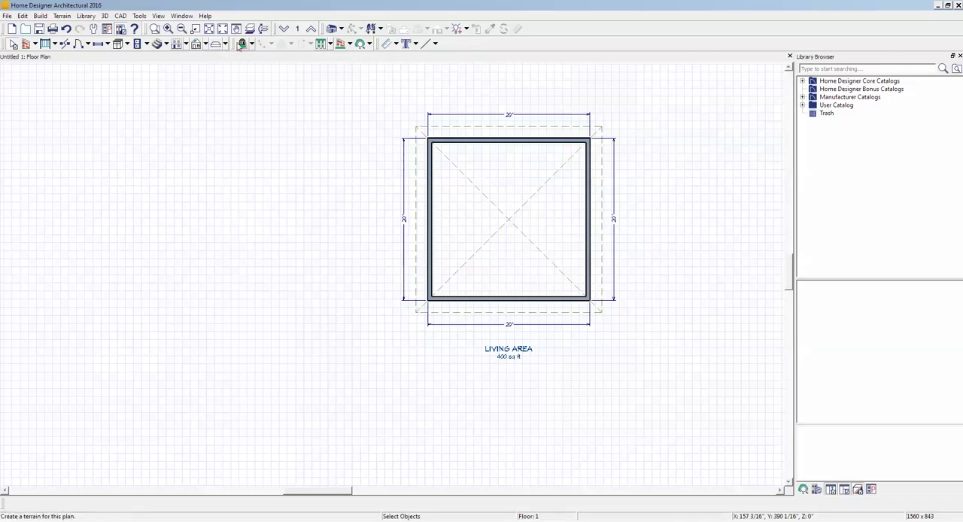
# - Open a Perspective Full Overview of the house and rebuild its roof with a pitch of 1/4" in 12
pyautogui.click(342, 31)
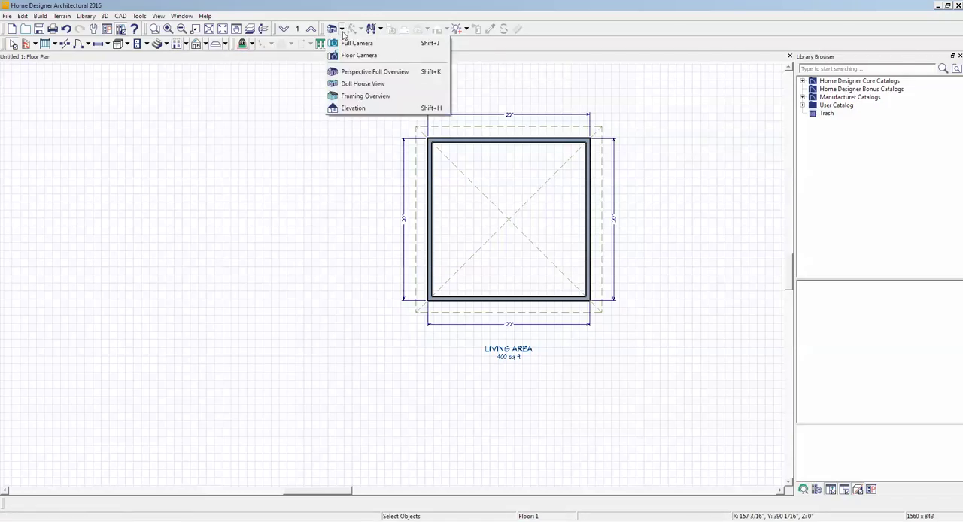
pyautogui.click(351, 72)
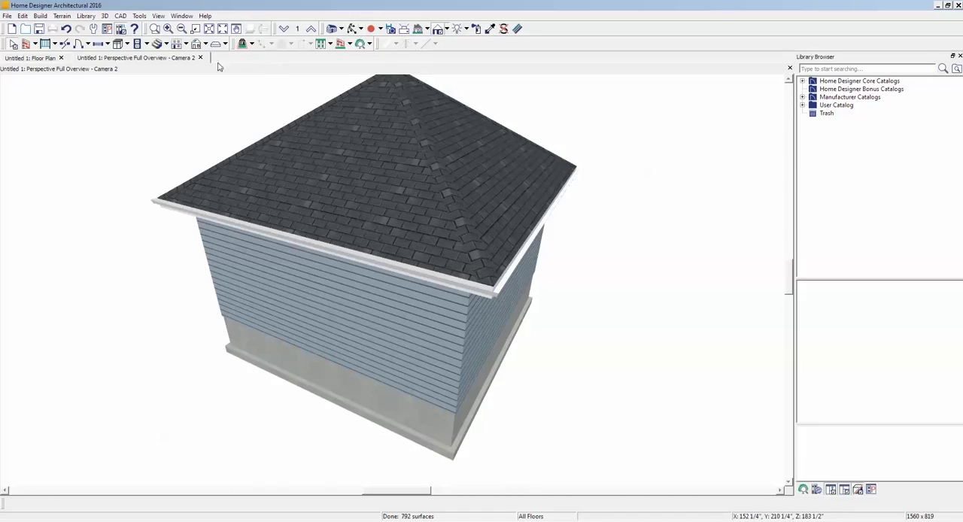
pyautogui.click(42, 15)
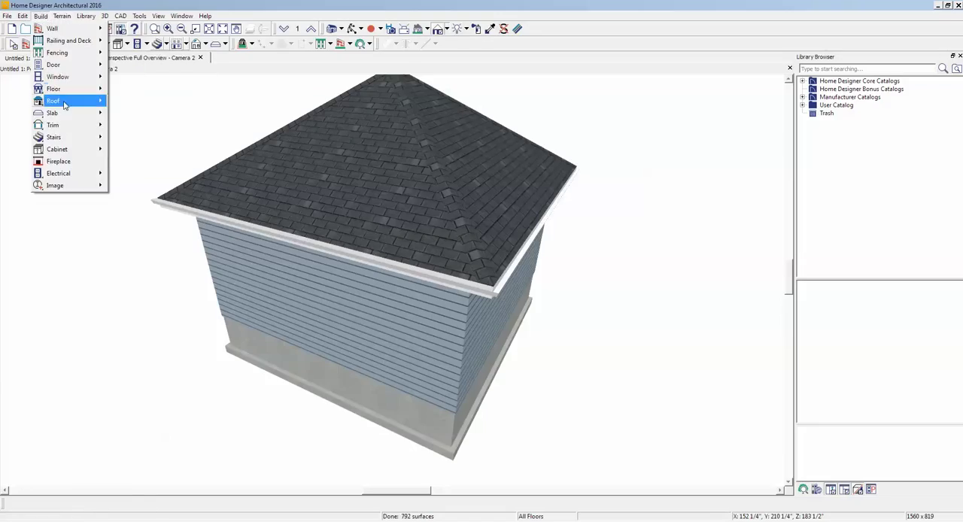
pyautogui.moveTo(83, 101)
pyautogui.click(183, 102)
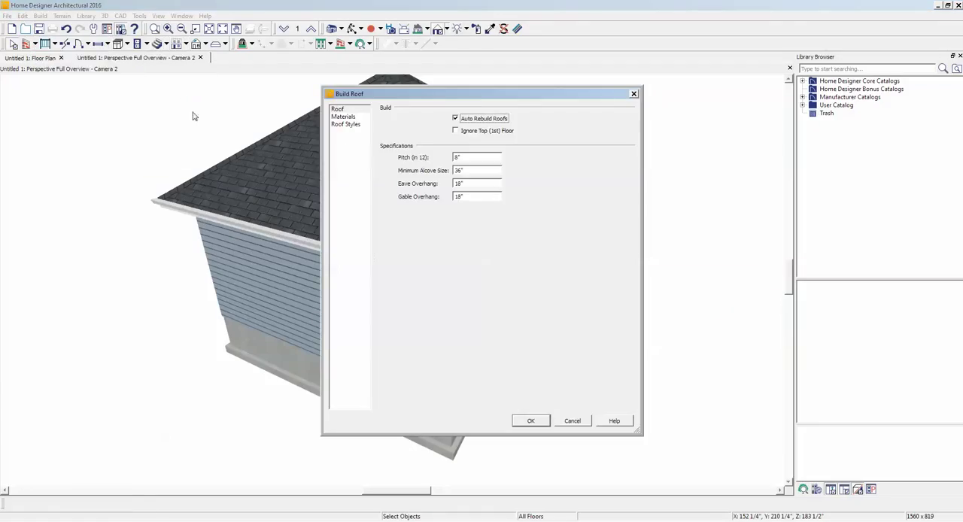
pyautogui.click(468, 157)
pyautogui.click(536, 425)
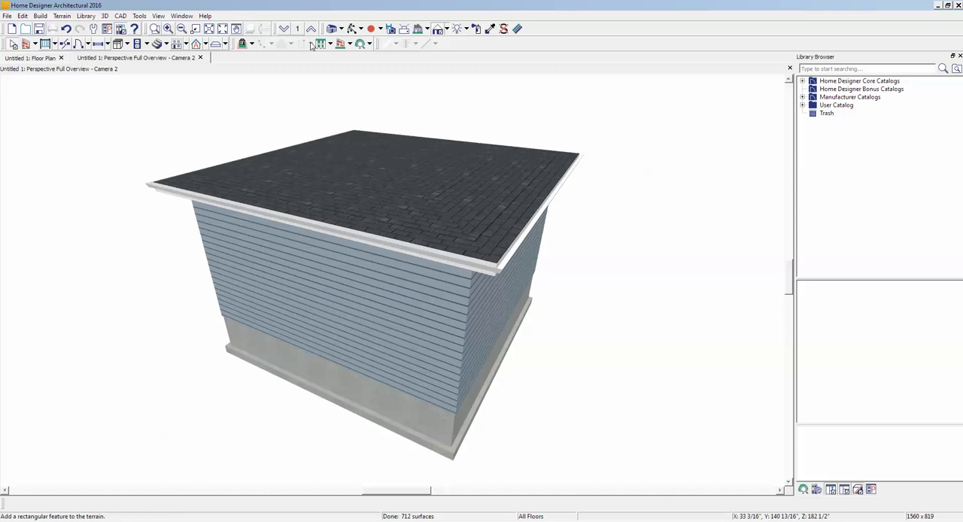
# - Turn off Auto Rebuild Roofs in the roof-building settings
pyautogui.click(352, 29)
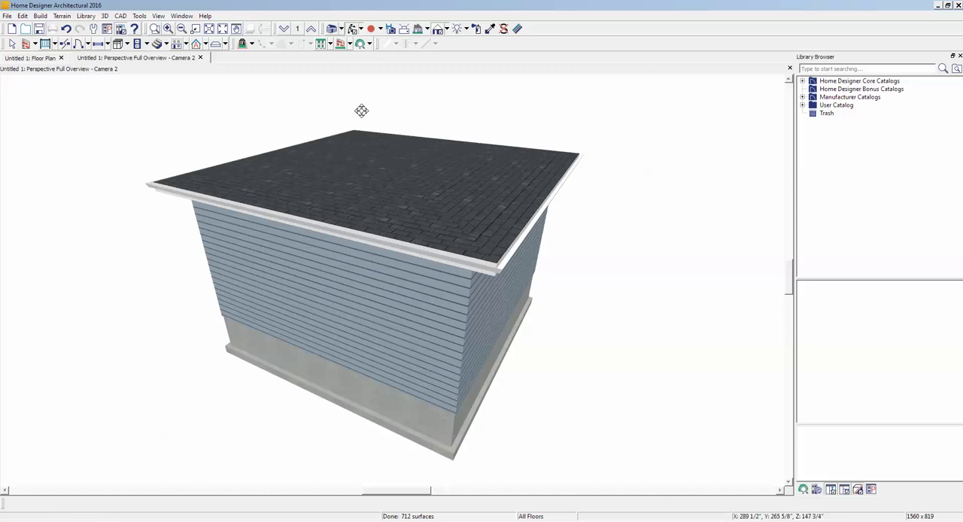
pyautogui.moveTo(362, 111); pyautogui.dragTo(398, 99)
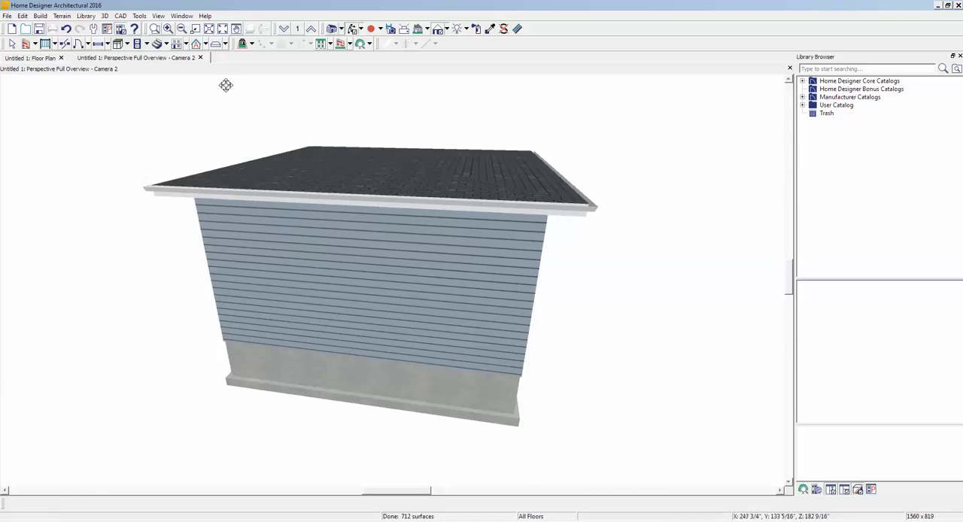
pyautogui.click(38, 17)
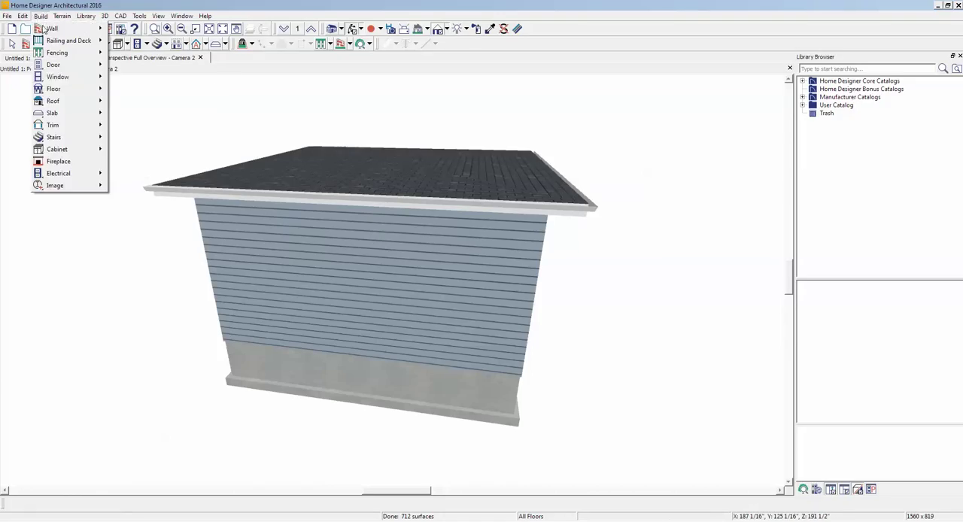
pyautogui.moveTo(75, 100)
pyautogui.click(125, 104)
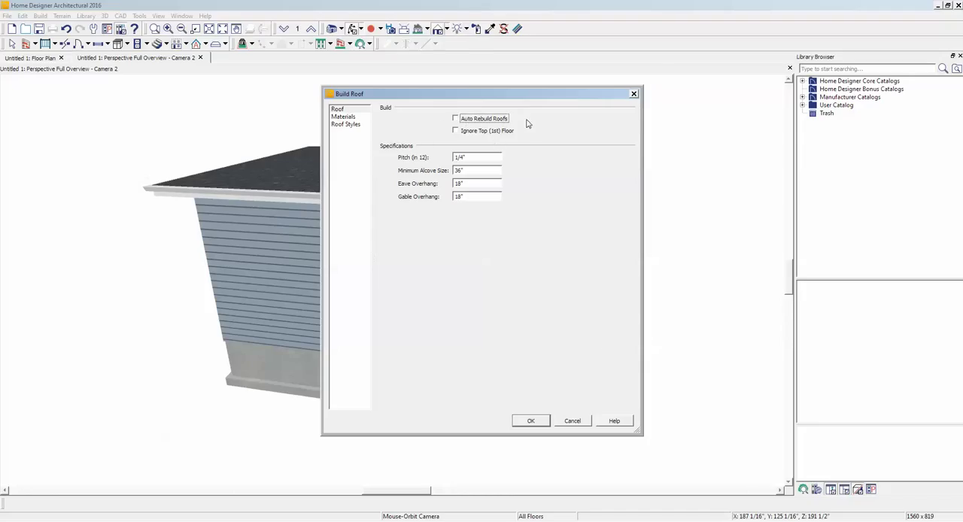
pyautogui.click(531, 421)
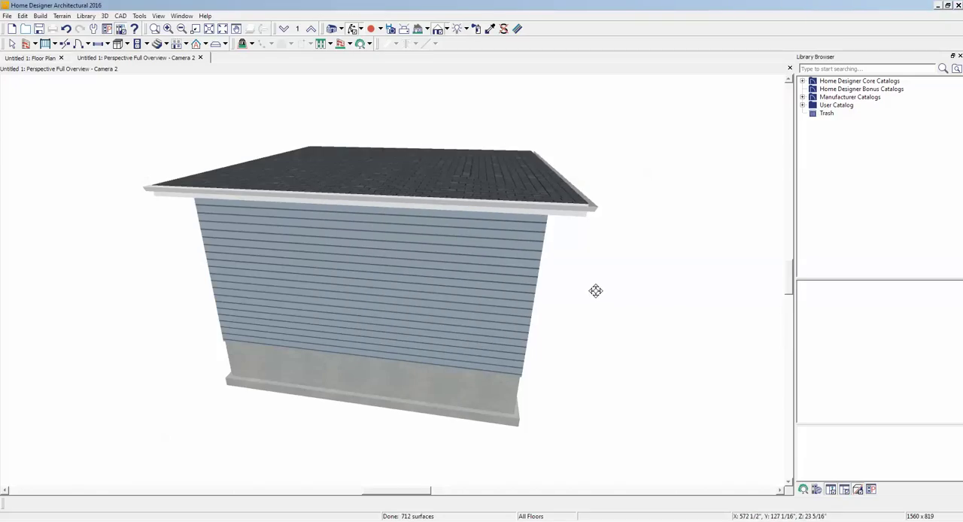
# - Create a terrain perimeter around the house and view the front wall from near ground level
pyautogui.scroll(-4, 593, 286)
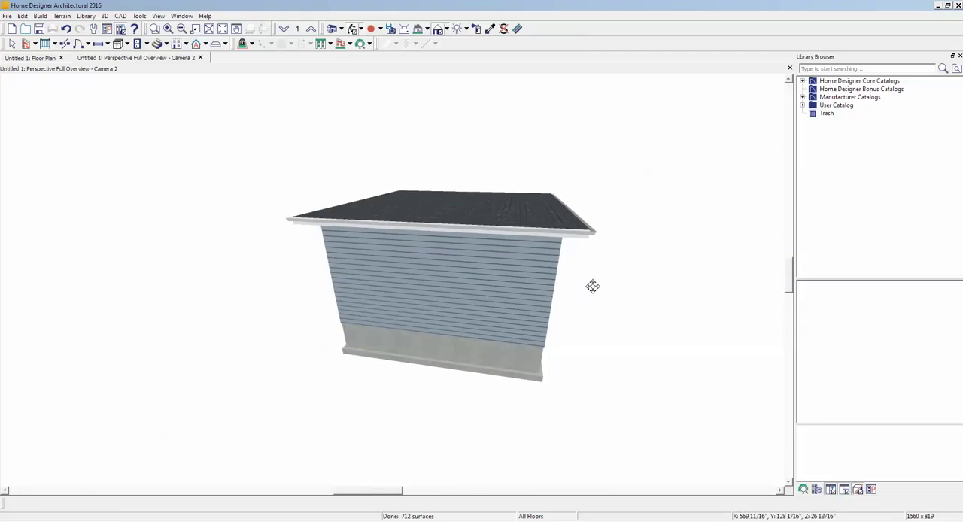
pyautogui.click(64, 18)
pyautogui.click(97, 29)
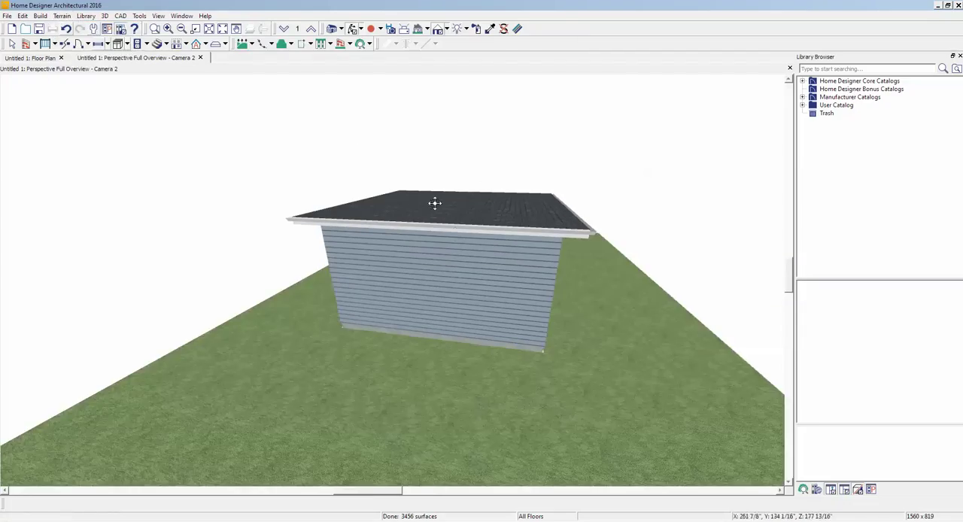
pyautogui.moveTo(453, 354); pyautogui.dragTo(462, 333)
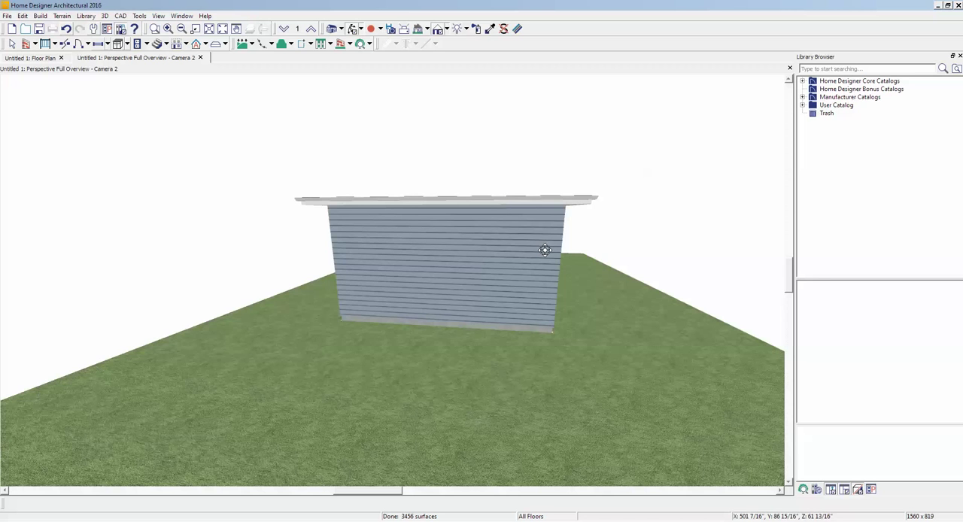
pyautogui.scroll(2, 441, 270)
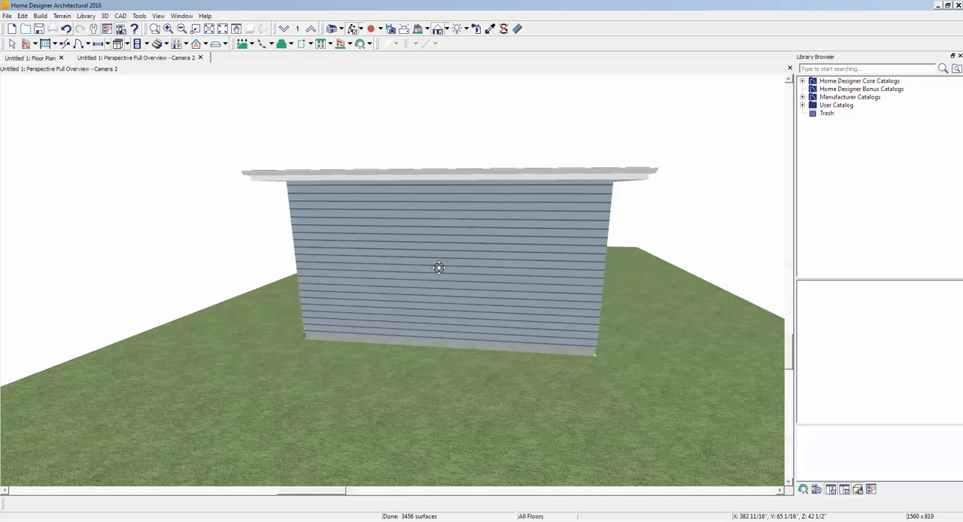
pyautogui.rightClick(439, 269)
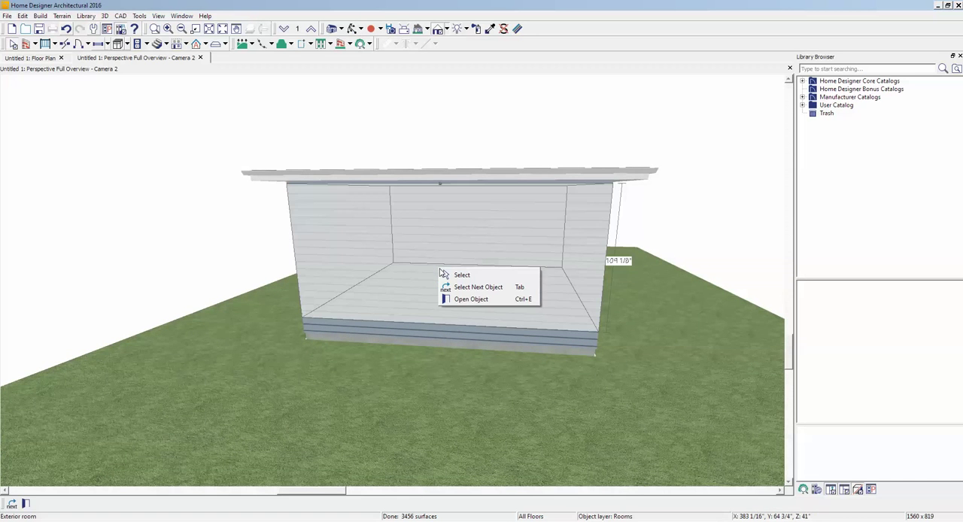
pyautogui.rightClick(437, 226)
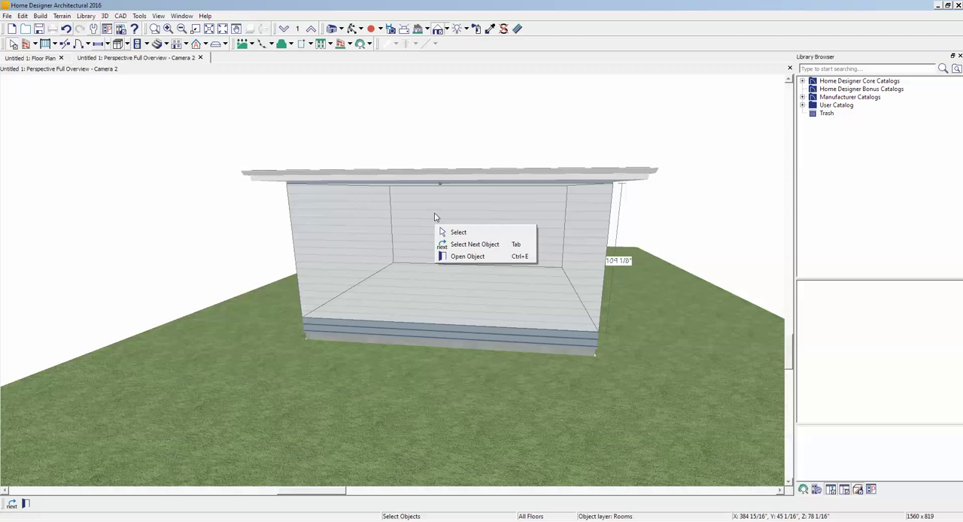
pyautogui.click(512, 92)
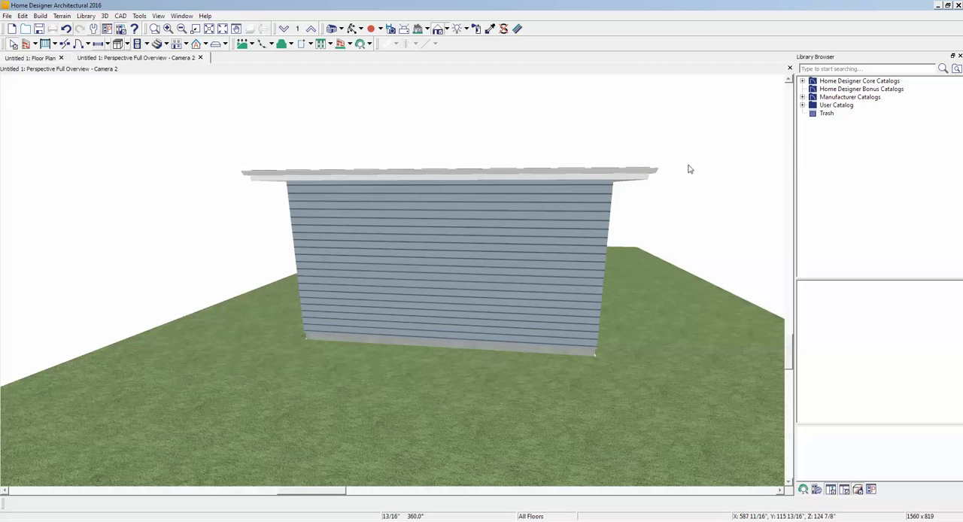
# - Return to the floor plan, open the front wall's specification and review its roof options
pyautogui.hotkey('ctrl', 'Tab')
pyautogui.scroll(2, 519, 323)
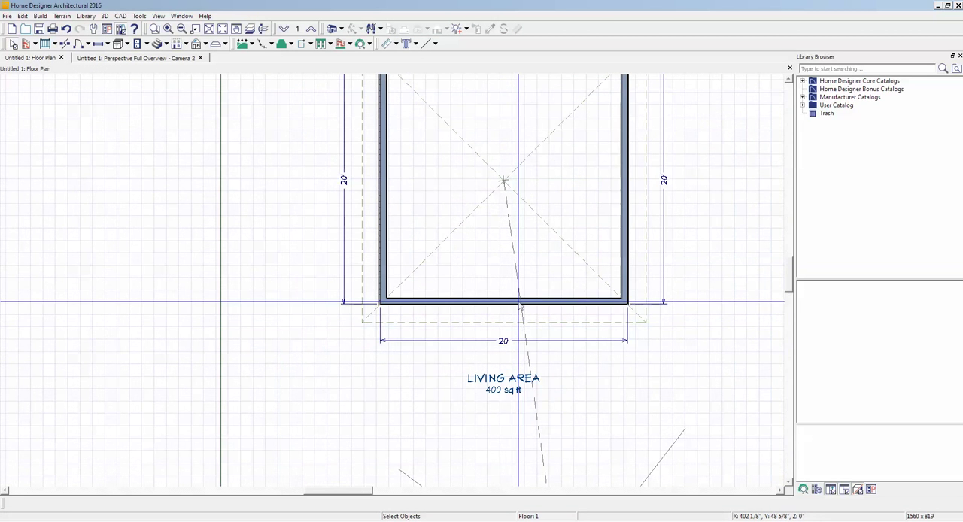
pyautogui.rightClick(513, 302)
pyautogui.press('Escape')
pyautogui.rightClick(511, 305)
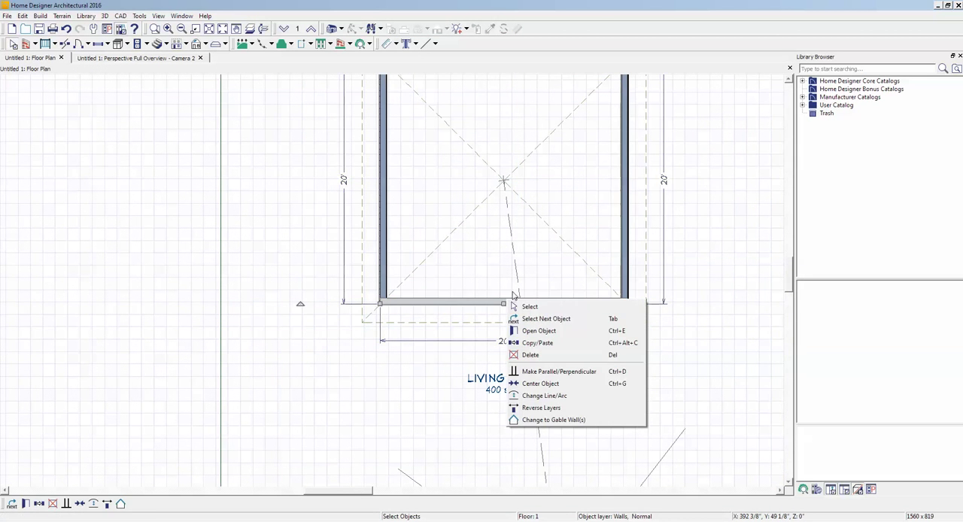
pyautogui.click(552, 331)
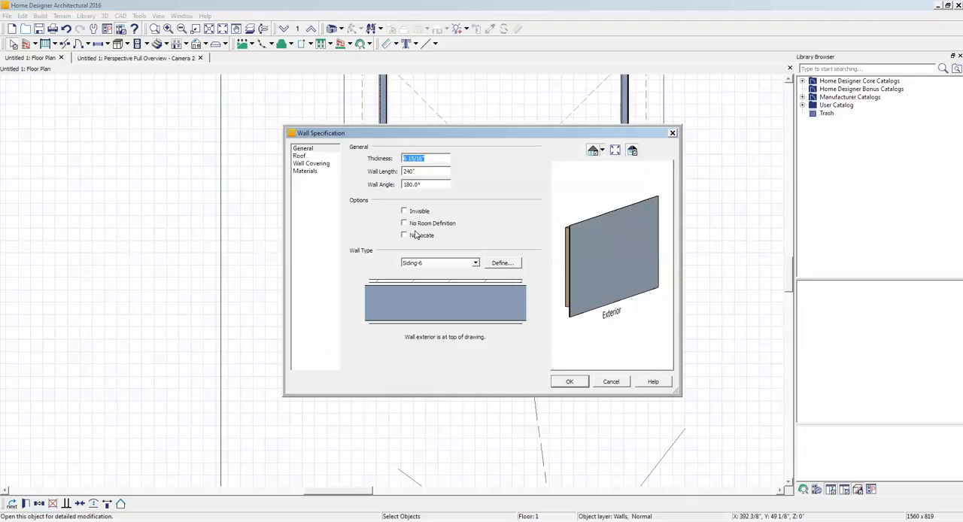
pyautogui.click(302, 156)
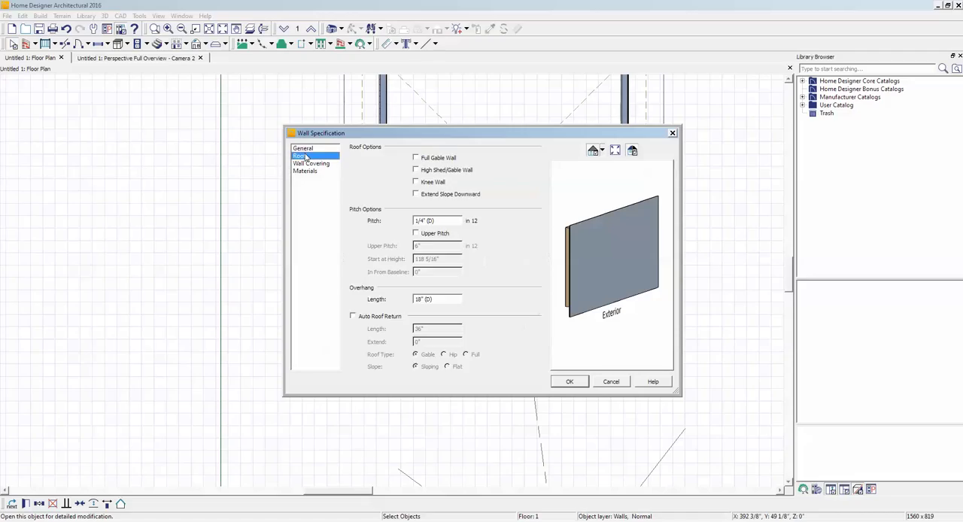
pyautogui.click(571, 381)
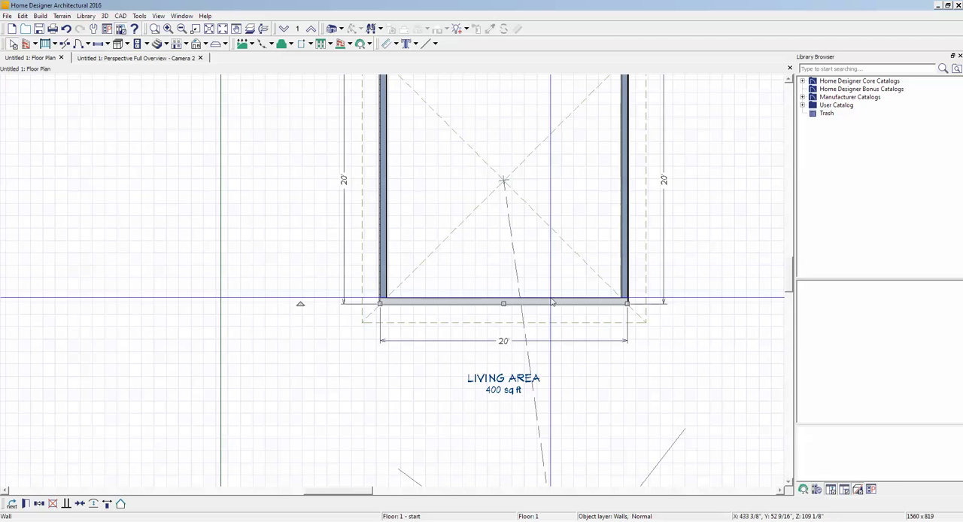
# - Delete the front wall and draw a straight railing in its place between the ends of the two side walls
pyautogui.press('Delete')
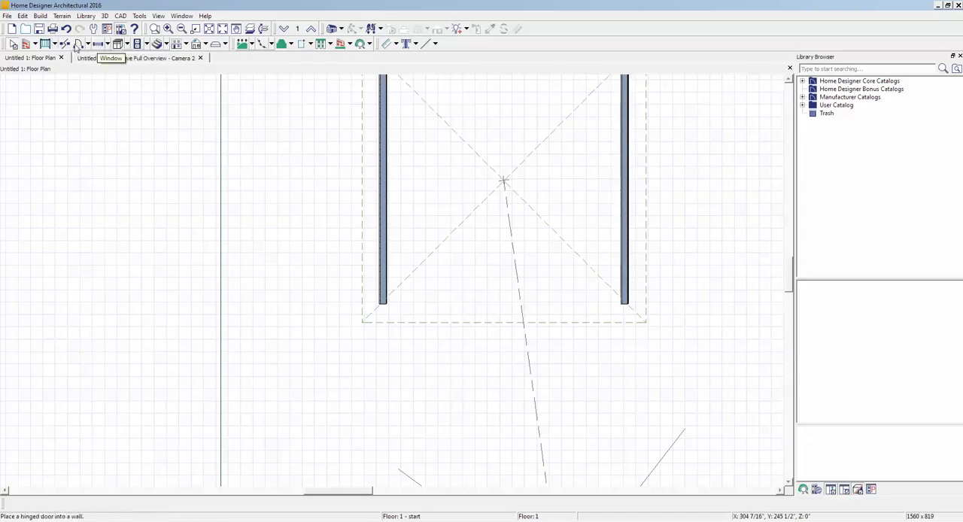
pyautogui.click(34, 44)
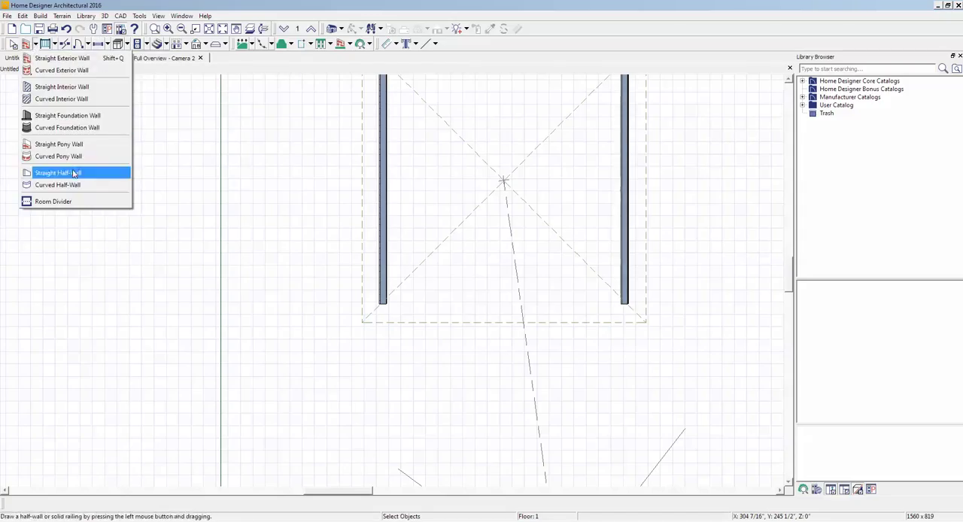
pyautogui.click(68, 202)
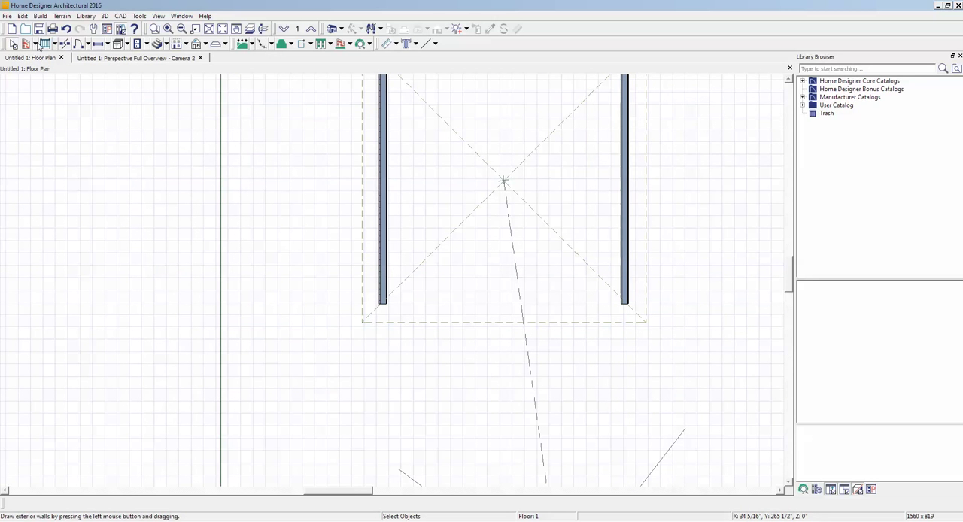
pyautogui.click(55, 45)
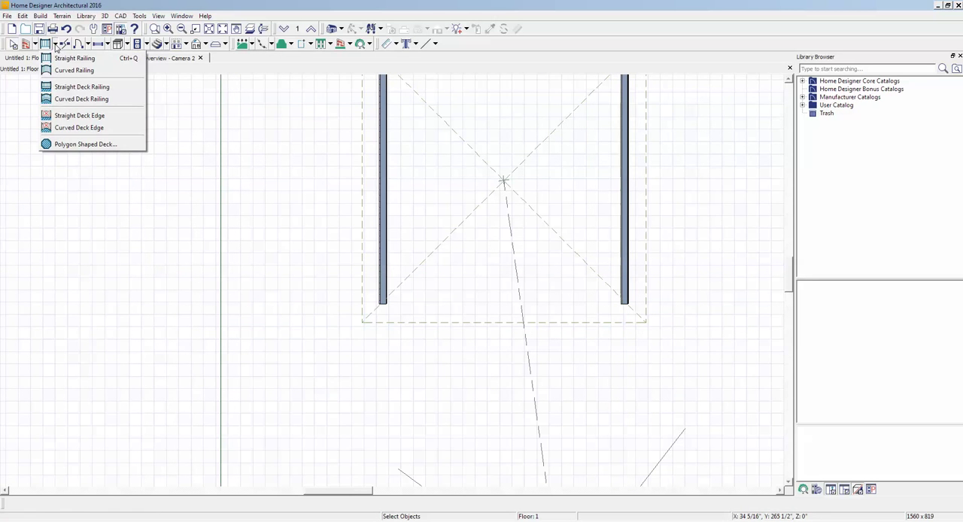
pyautogui.click(73, 57)
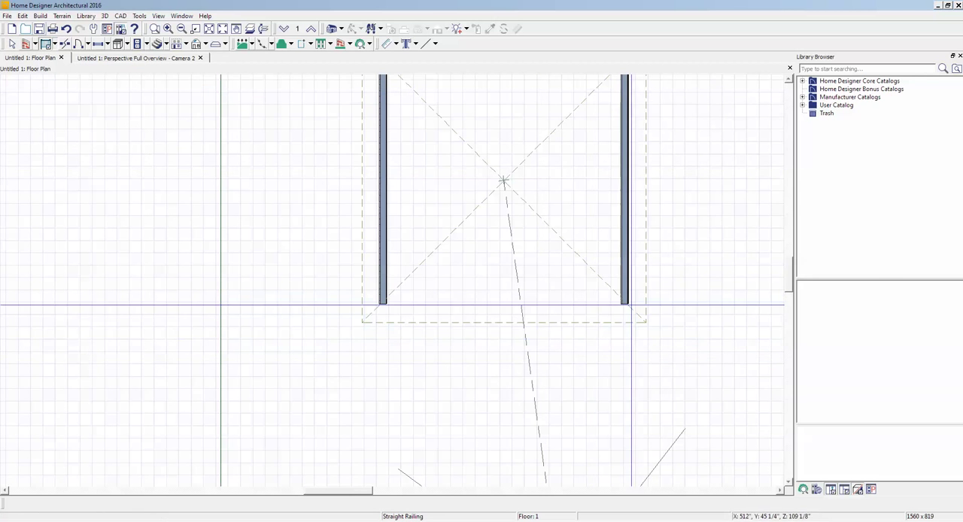
pyautogui.moveTo(625, 304); pyautogui.dragTo(381, 304)
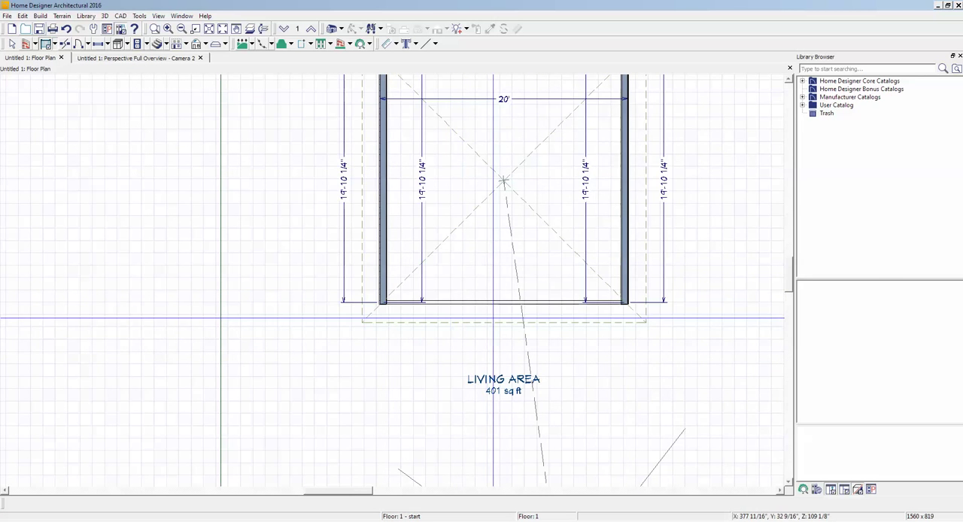
# - In the perspective overview, open the specification of the room behind the railing and set its room type to Garage
pyautogui.hotkey('ctrl', 'Tab')
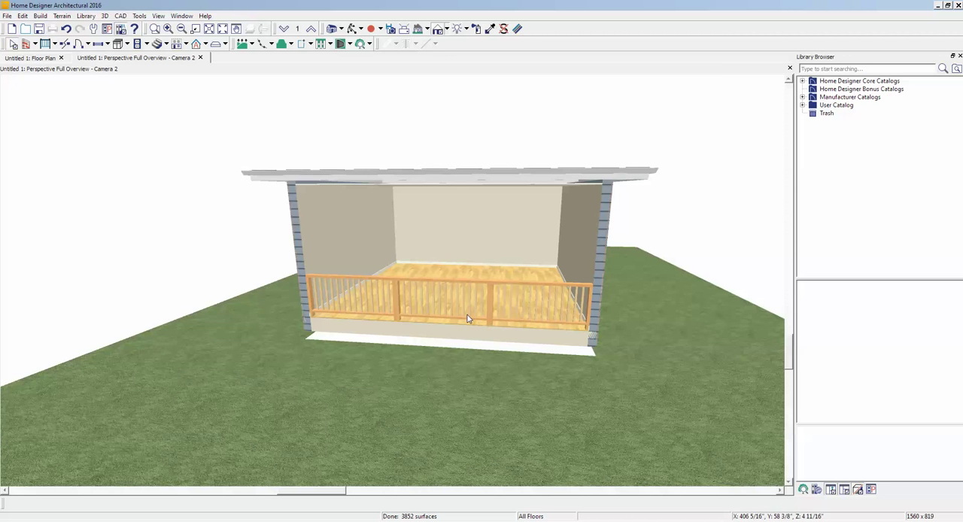
pyautogui.scroll(-3, 468, 319)
pyautogui.scroll(5, 423, 290)
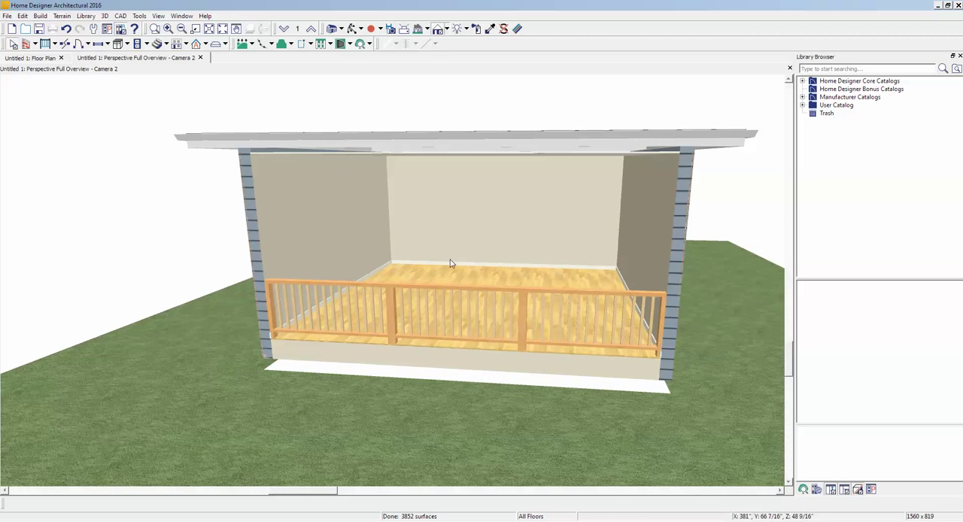
pyautogui.rightClick(454, 274)
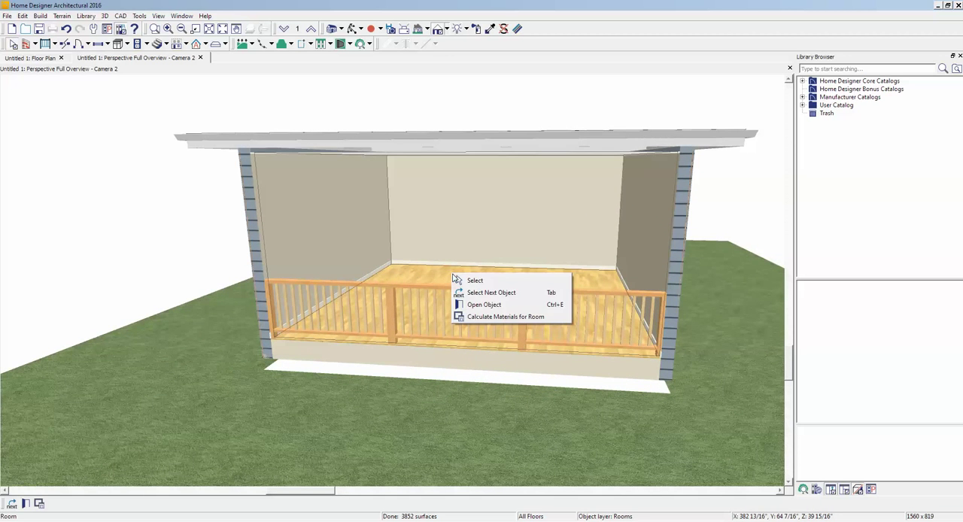
pyautogui.click(488, 305)
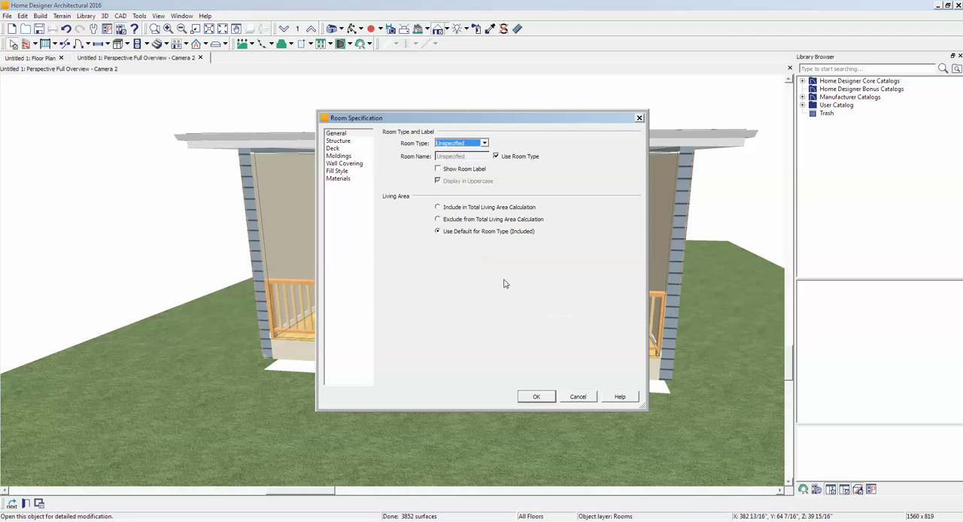
pyautogui.click(485, 144)
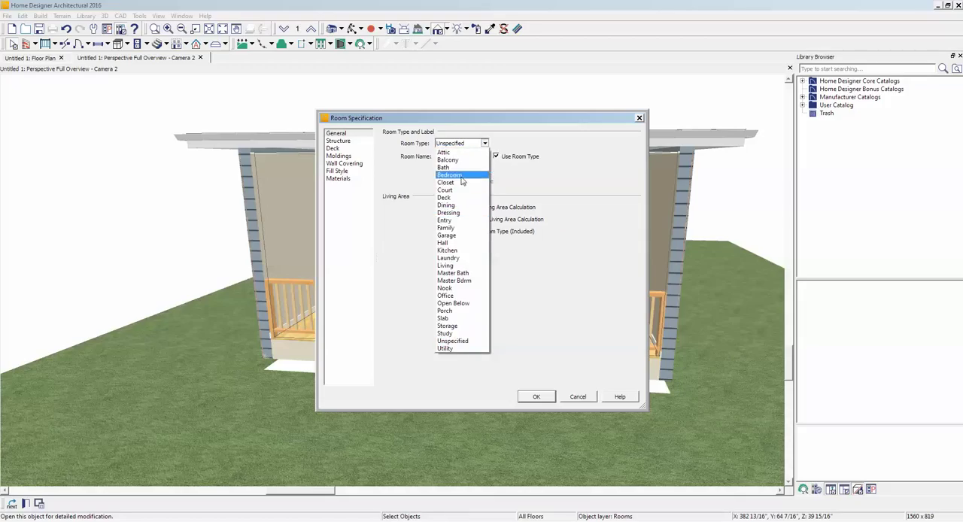
pyautogui.click(455, 236)
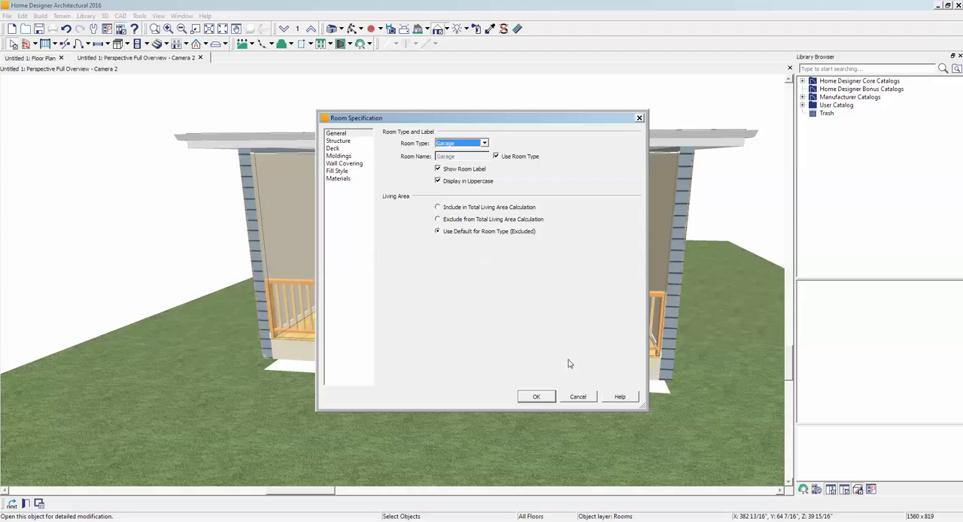
pyautogui.click(537, 397)
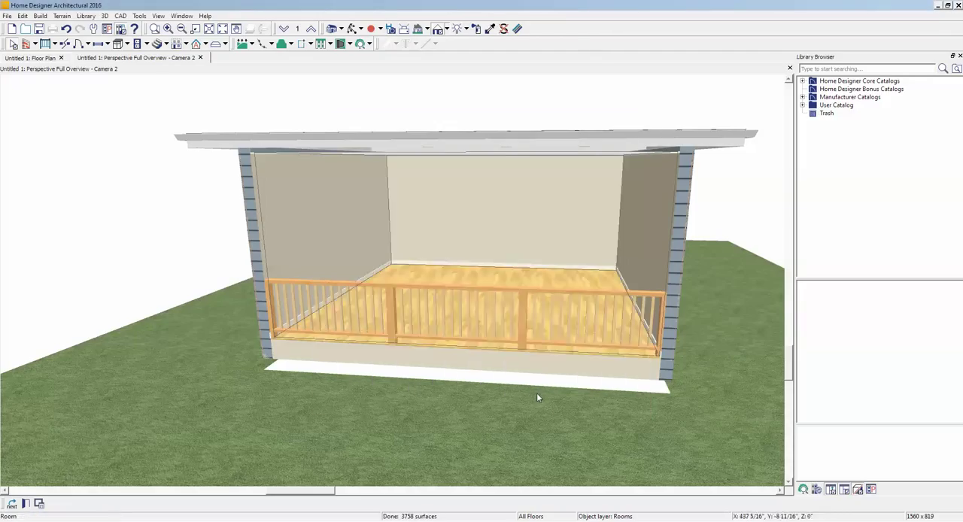
pyautogui.press('Escape')
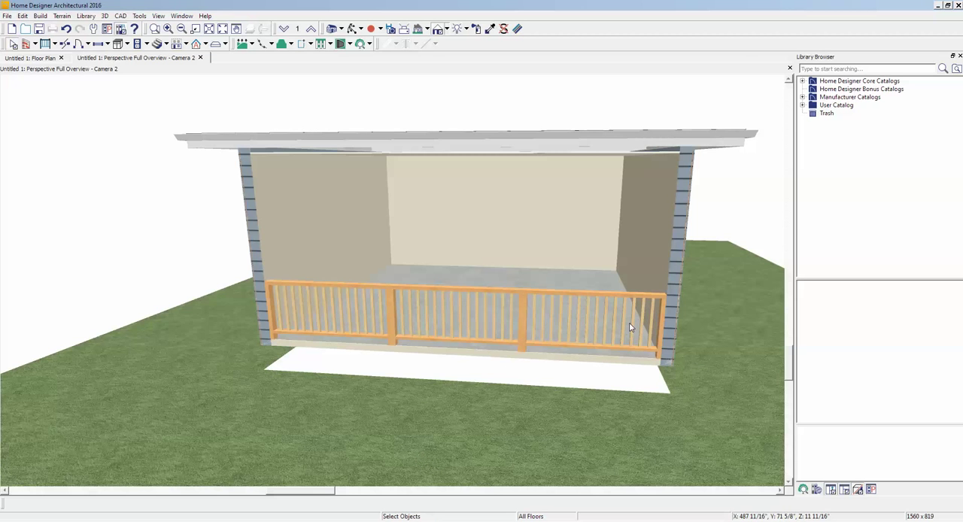
# - Open the front railing's specification and set its newels/posts to Post to Beam
pyautogui.click(524, 324)
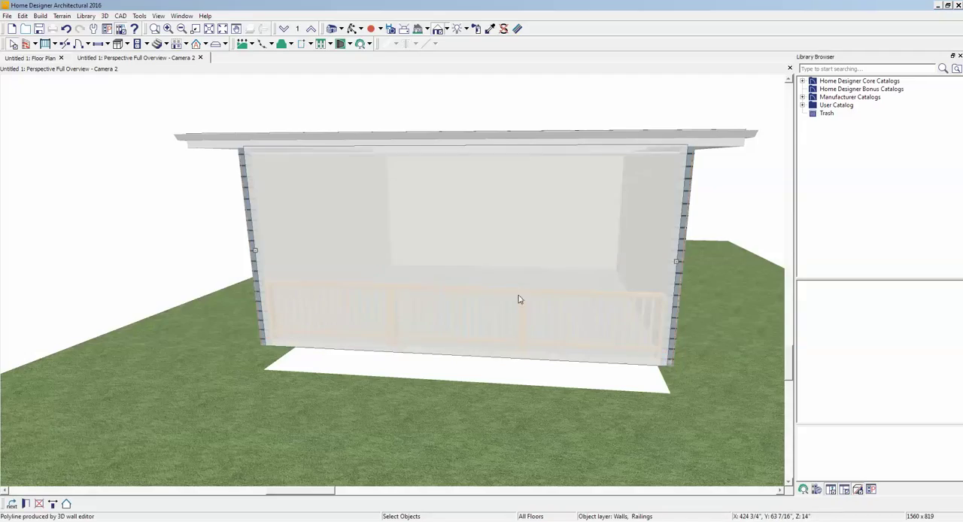
pyautogui.click(23, 505)
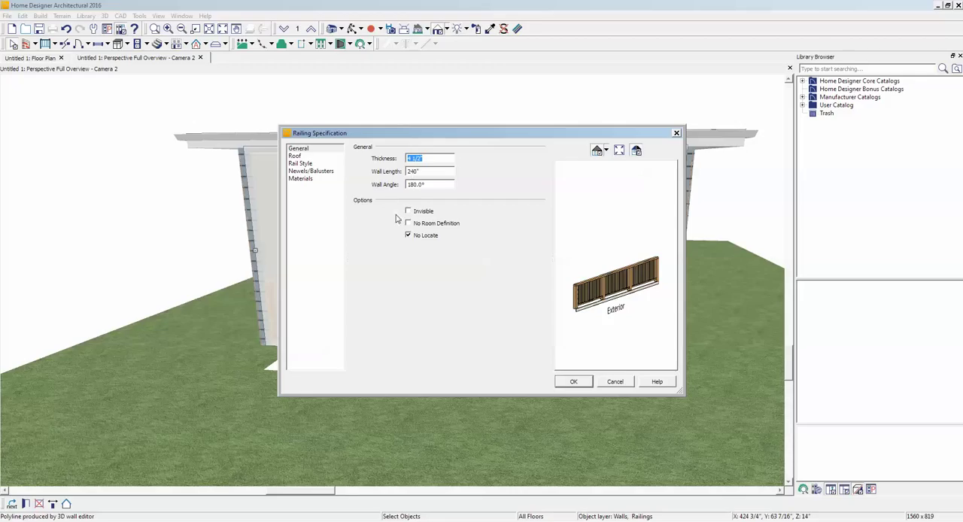
pyautogui.click(299, 164)
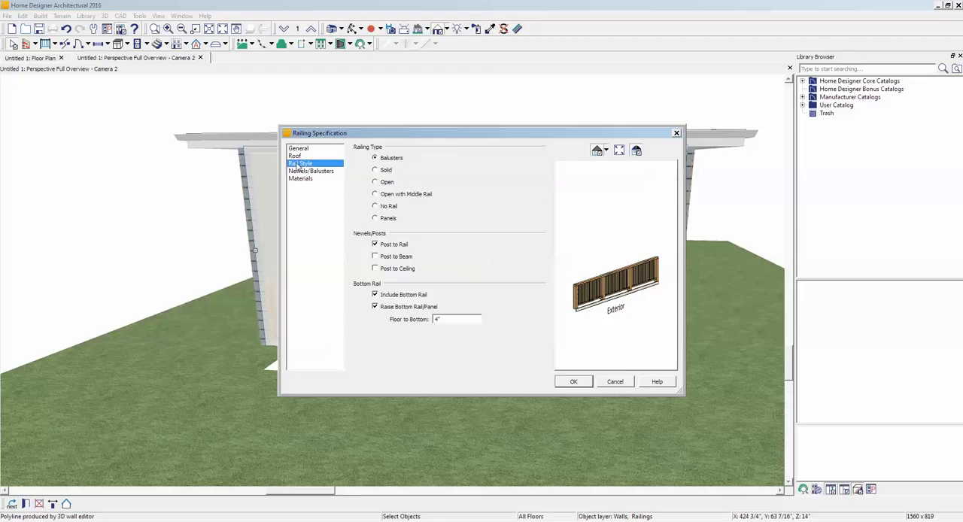
pyautogui.click(375, 258)
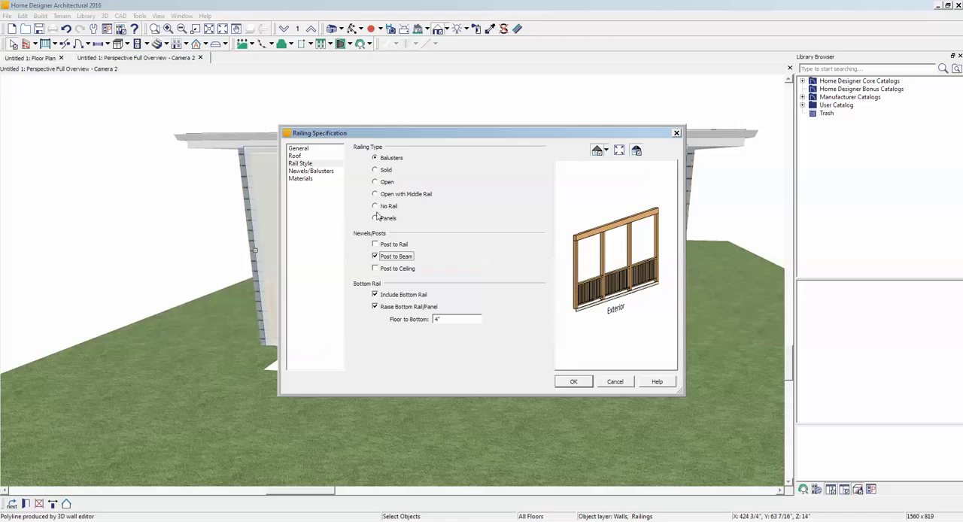
pyautogui.click(300, 164)
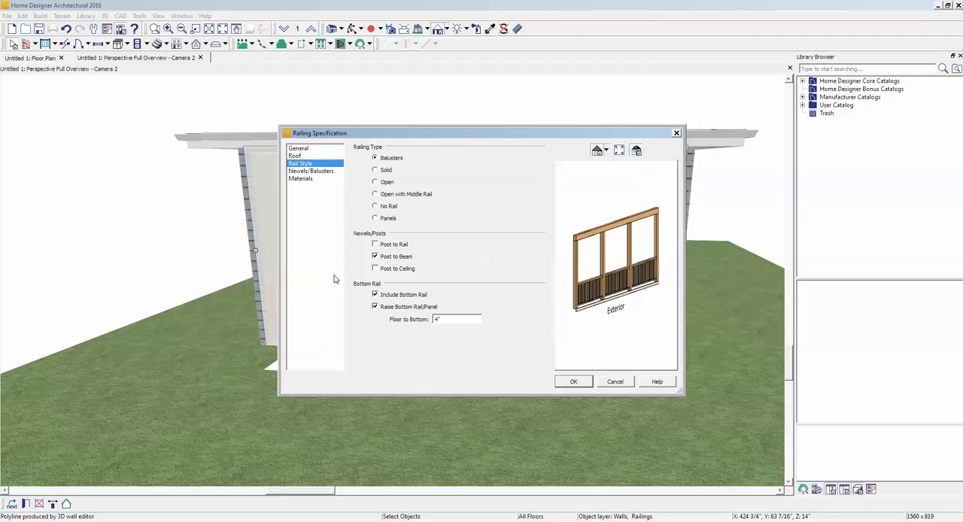
# - Try a newel/post spacing of 240" for the front railing, and settle on 132" on center
pyautogui.click(310, 171)
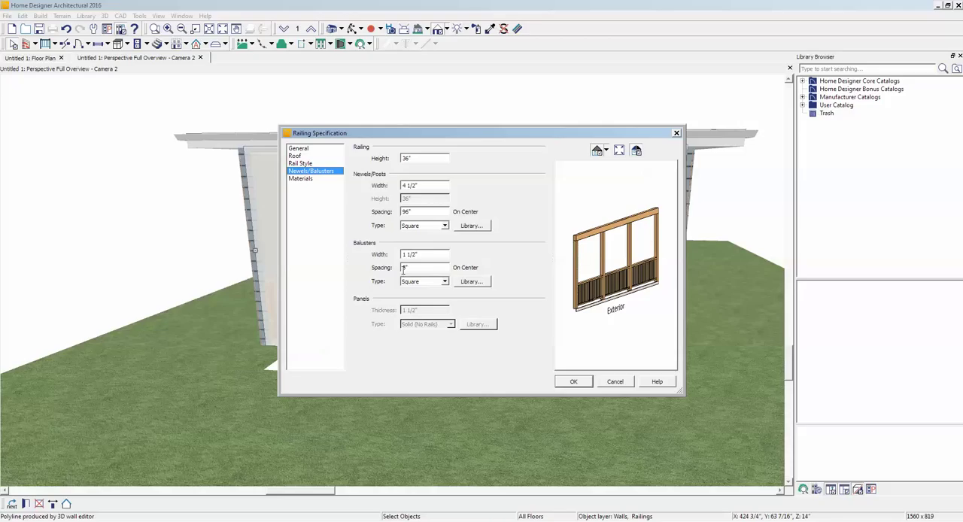
pyautogui.doubleClick(421, 212)
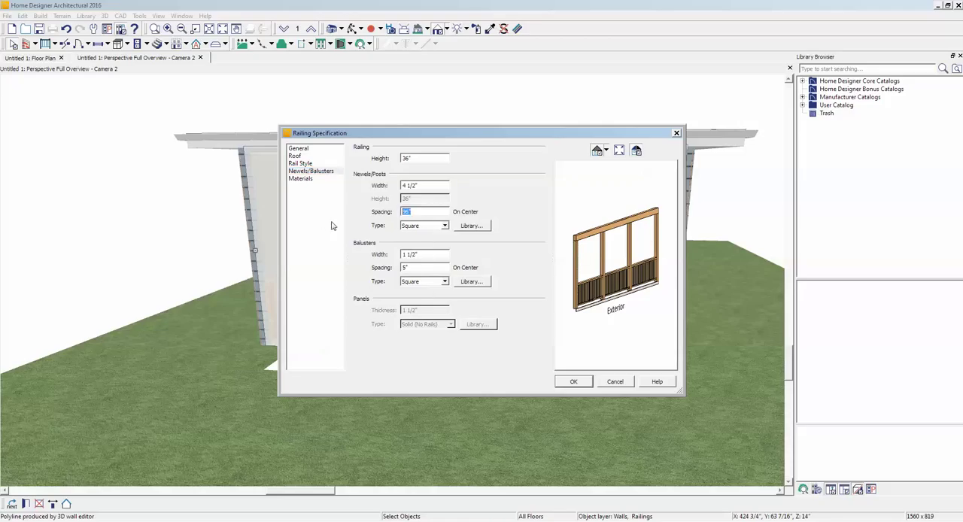
pyautogui.write('240')
pyautogui.press('Tab')
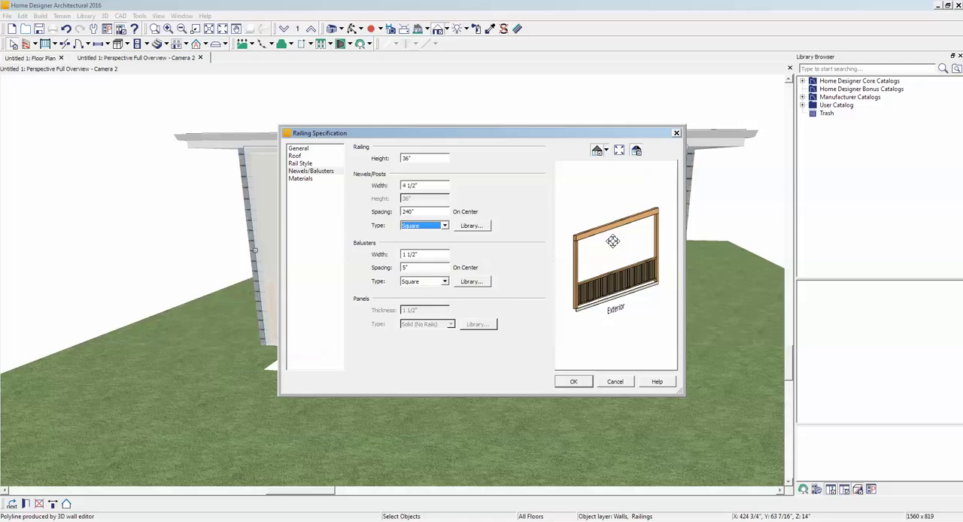
pyautogui.hotkey('shift', 'Tab')
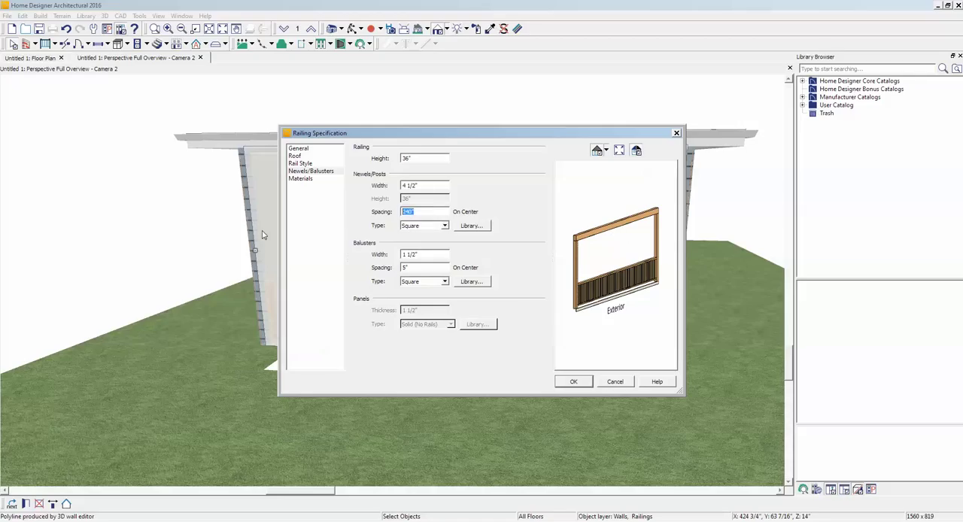
pyautogui.press('Tab')
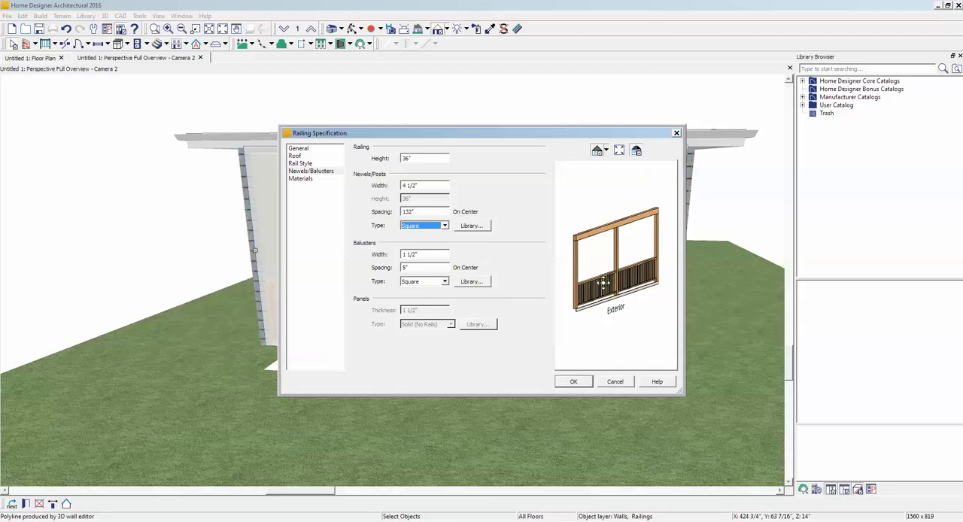
# - Change the front railing's type to No Rail and apply the railing specification
pyautogui.click(303, 164)
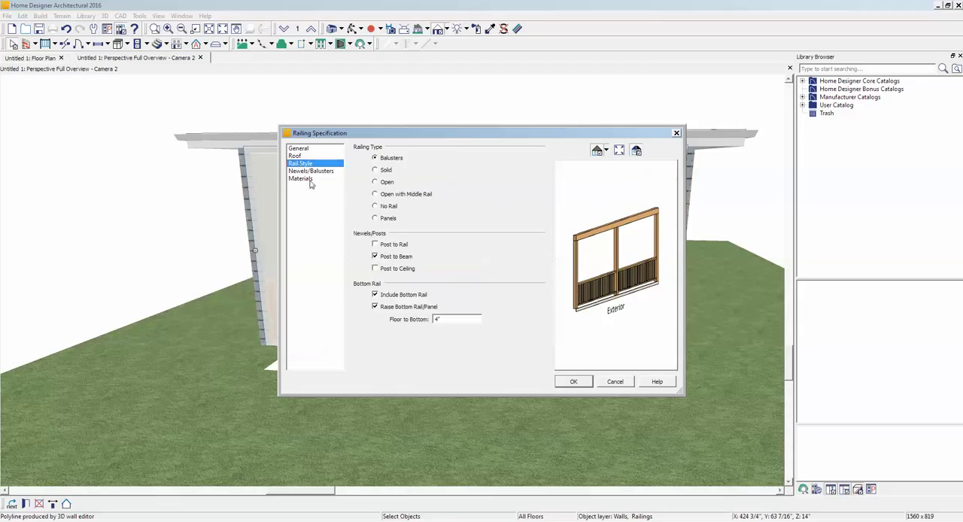
pyautogui.click(389, 209)
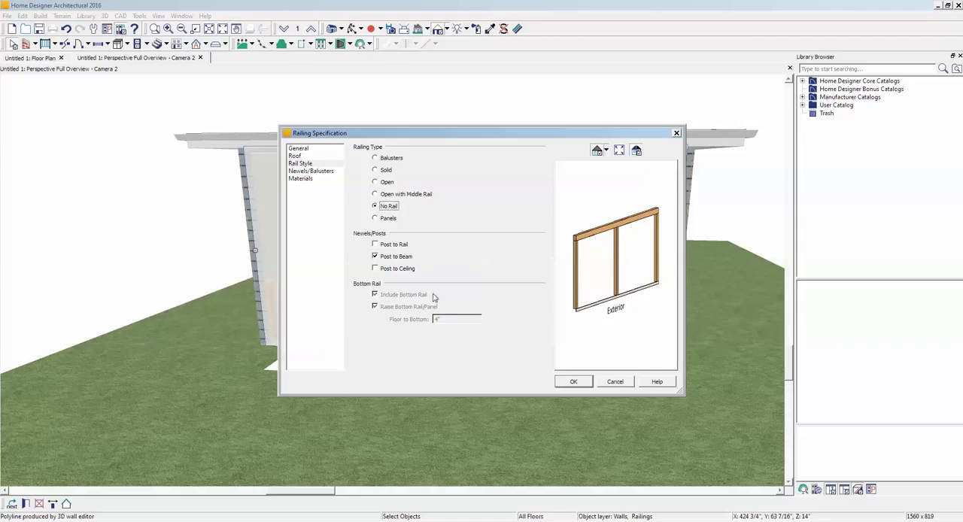
pyautogui.click(572, 382)
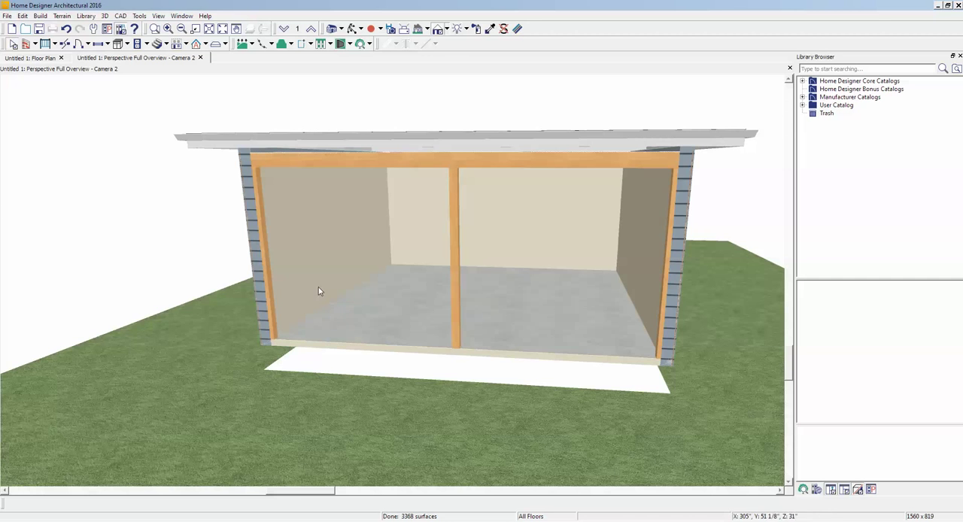
# - Close the perspective overview and place an Elevation camera in front of the terrain, aimed straight back through the garage
pyautogui.click(790, 68)
pyautogui.scroll(-9, 649, 122)
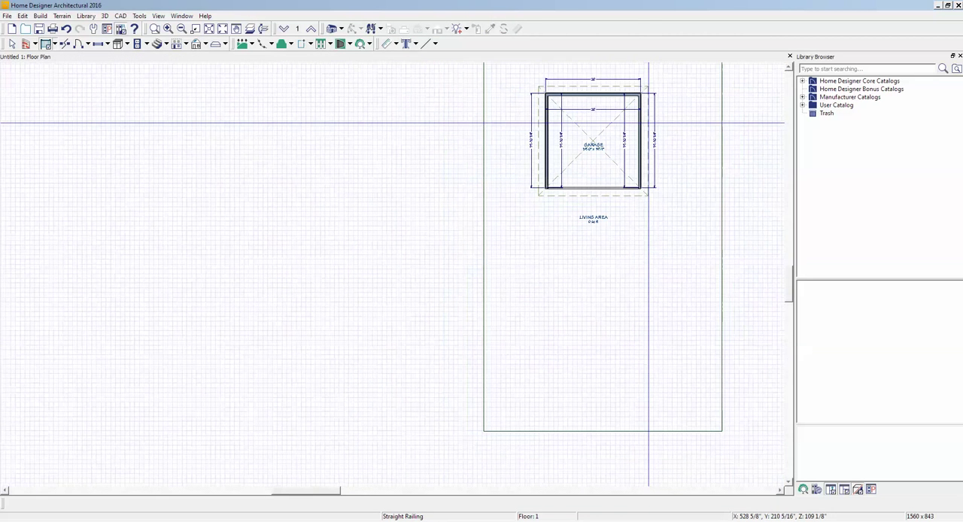
pyautogui.click(341, 31)
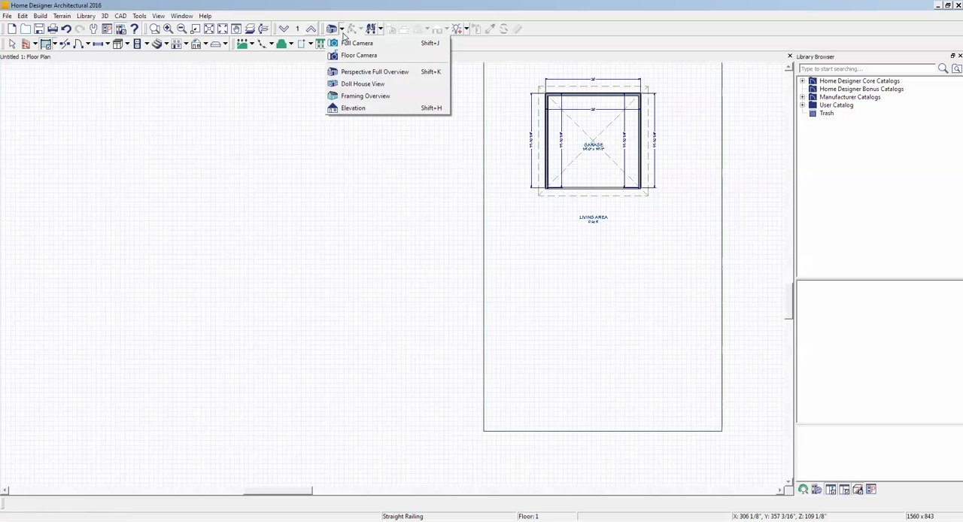
pyautogui.click(357, 110)
pyautogui.moveTo(616, 462); pyautogui.dragTo(612, 37)
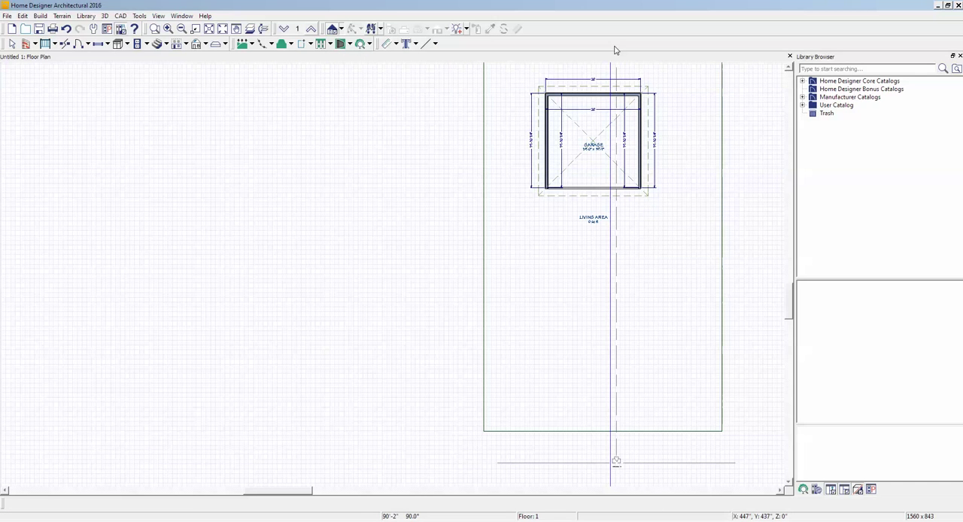
# - In the elevation view, turn off the terrain's automatic pad height and set Subfloor Height Above Terrain to 6"
pyautogui.moveTo(615, 50); pyautogui.dragTo(615, 48)
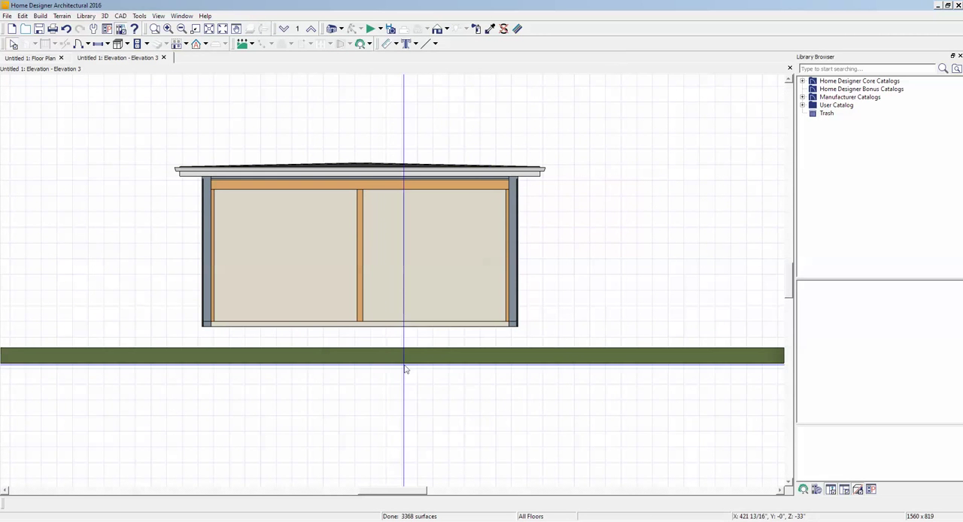
pyautogui.doubleClick(414, 356)
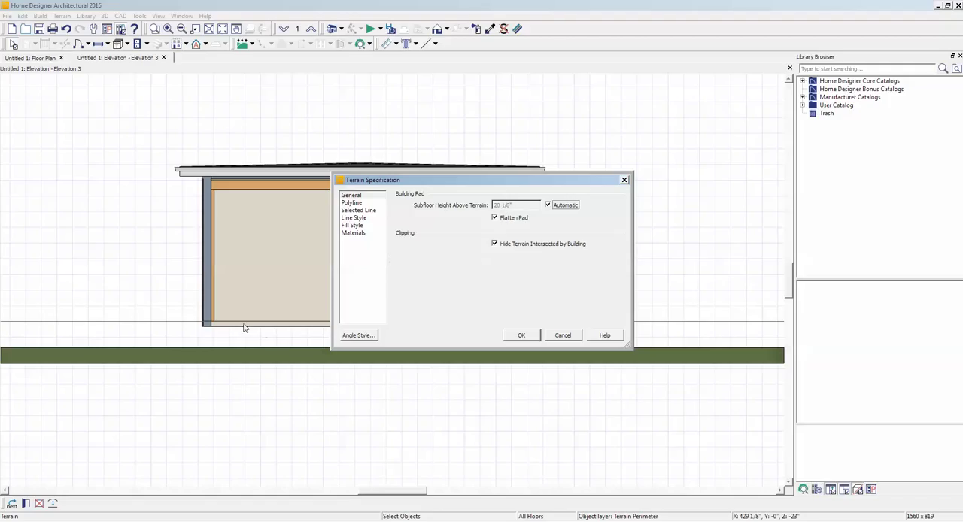
pyautogui.click(549, 206)
pyautogui.moveTo(519, 206); pyautogui.dragTo(178, 218)
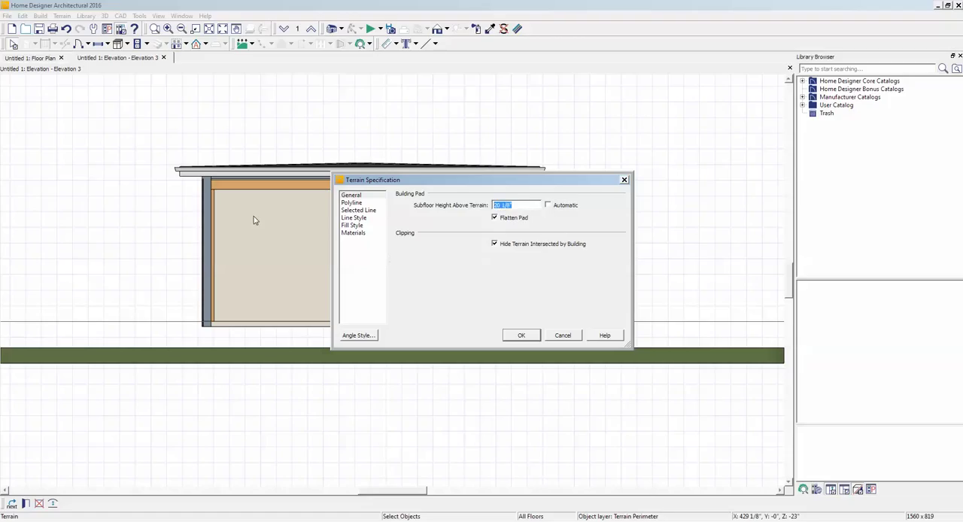
pyautogui.write('6')
pyautogui.click(533, 338)
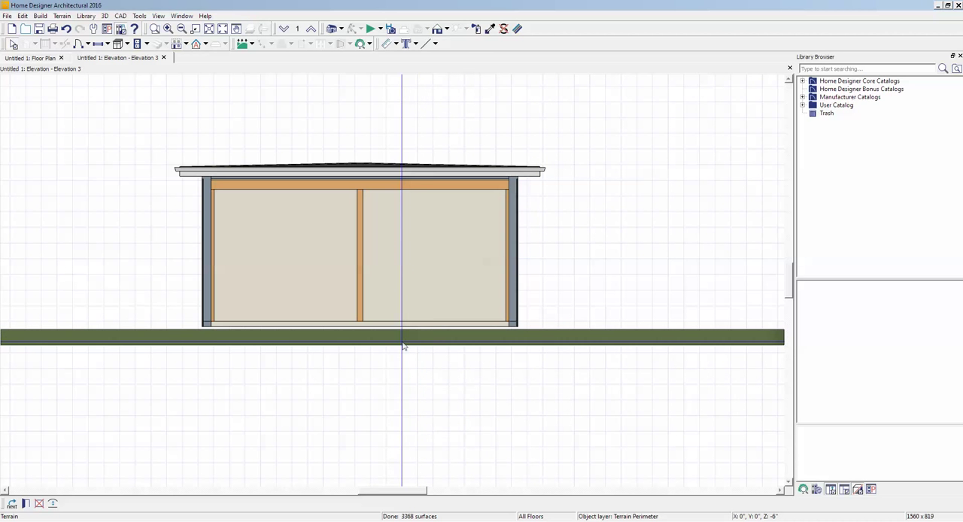
pyautogui.press('Escape')
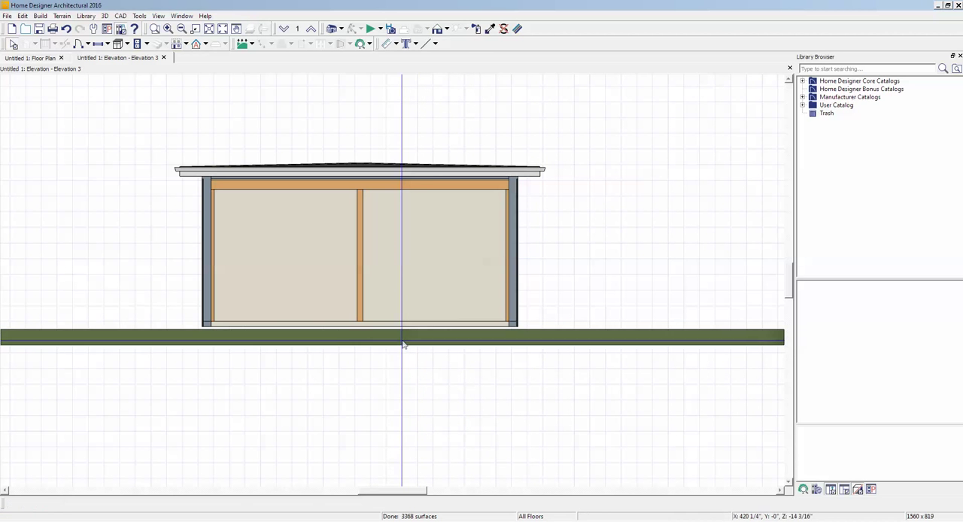
# - Set the garage room's Floor (C) elevation to -6" in its structure settings and close the elevation view
pyautogui.hotkey('ctrl', 'Tab')
pyautogui.rightClick(594, 198)
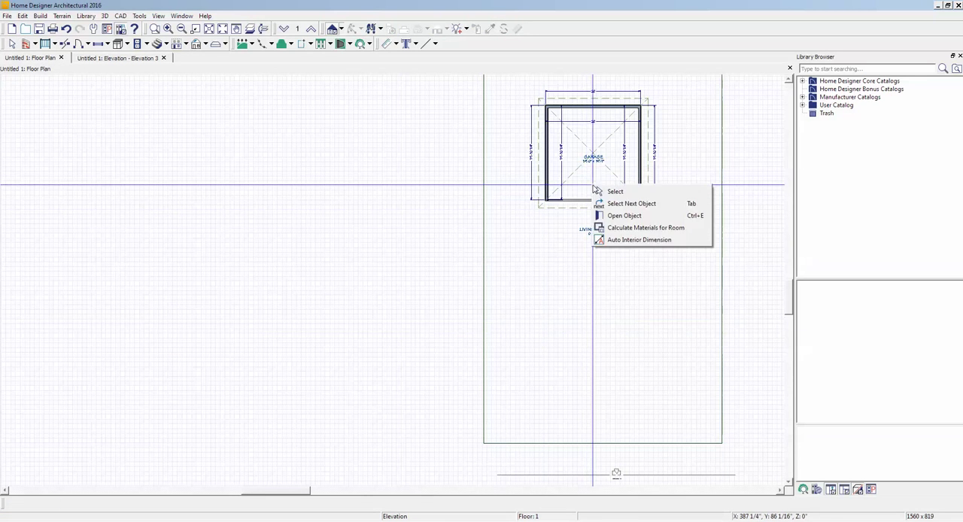
pyautogui.click(598, 215)
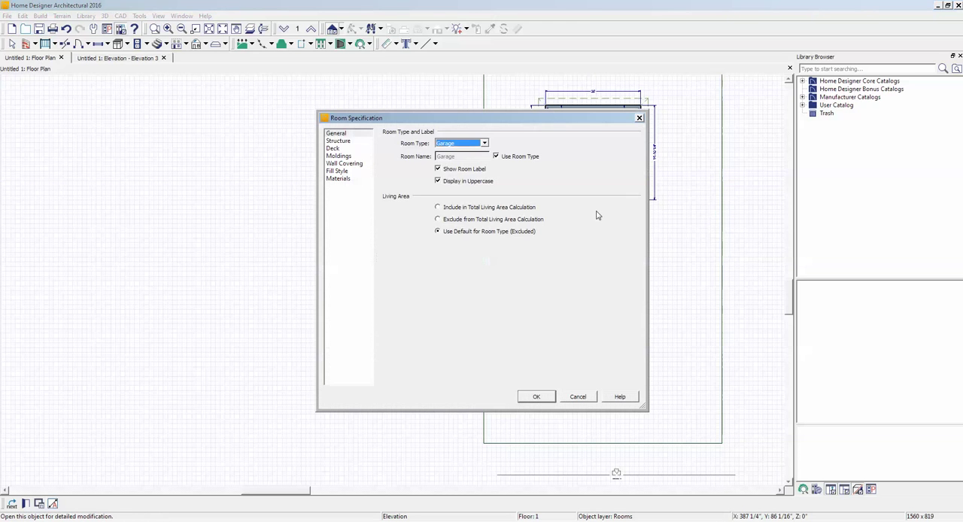
pyautogui.click(347, 142)
pyautogui.click(516, 170)
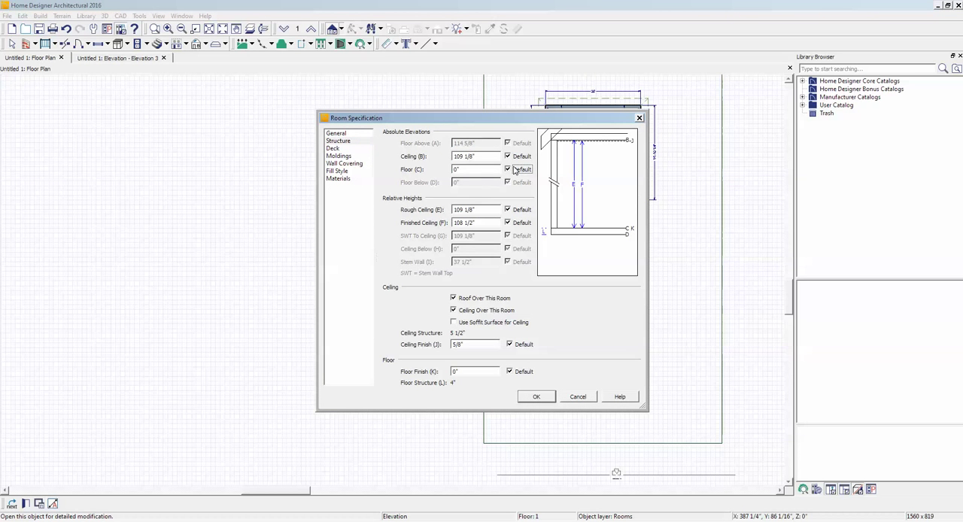
pyautogui.doubleClick(481, 169)
pyautogui.write('-6')
pyautogui.click(537, 397)
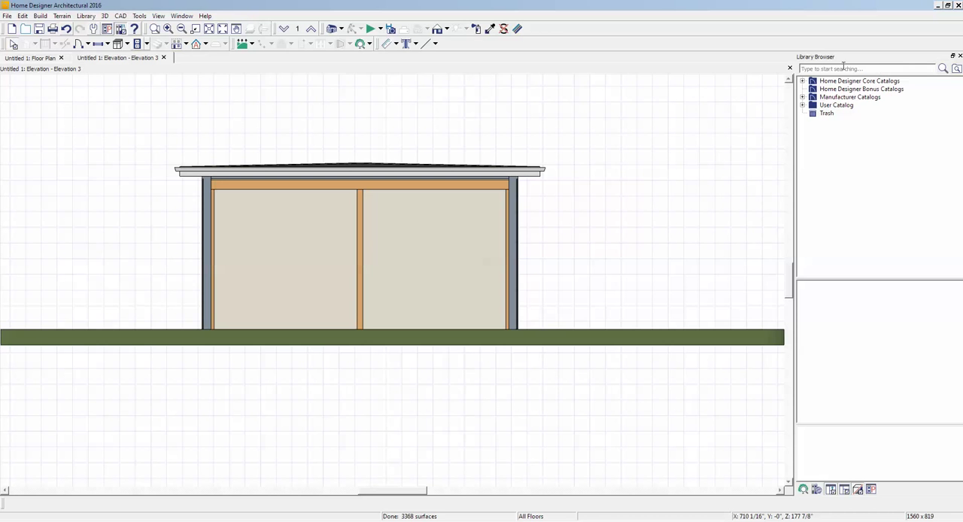
pyautogui.click(790, 68)
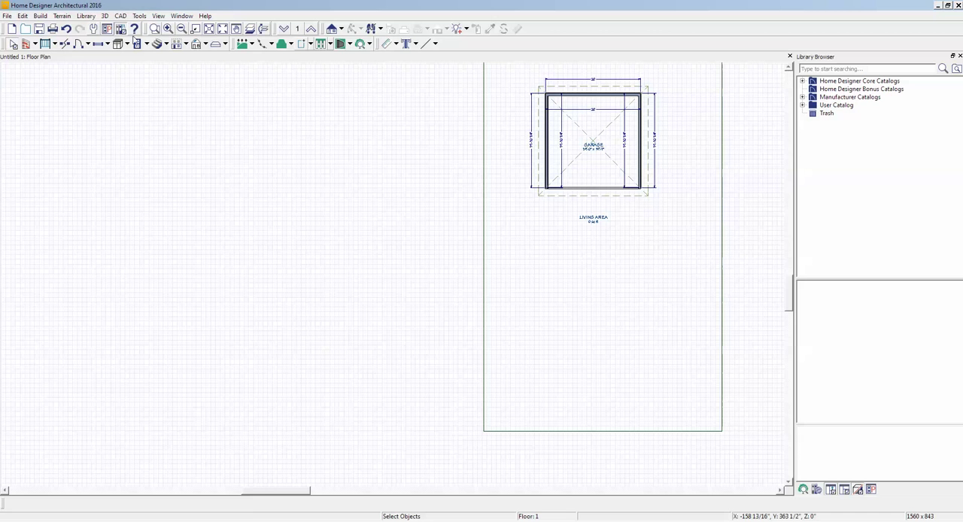
# - Open the garage's right-hand wall specification and delete the interior Drywall layer from the Siding-6 wall type definition
pyautogui.click(154, 29)
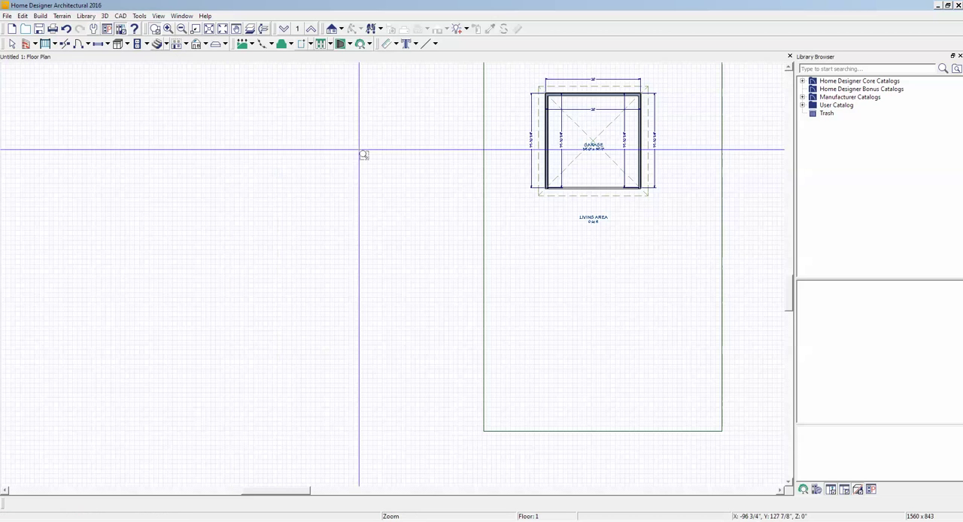
pyautogui.moveTo(476, 73); pyautogui.dragTo(686, 225)
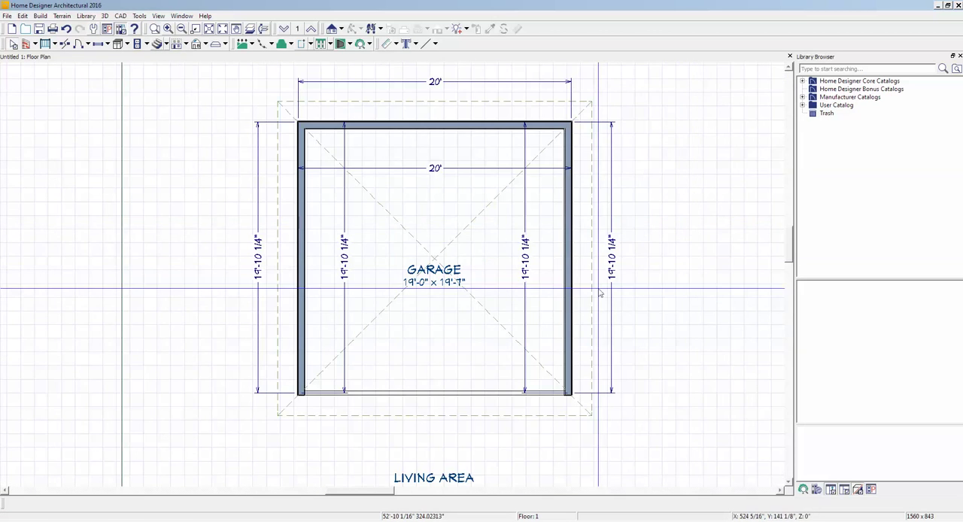
pyautogui.rightClick(569, 273)
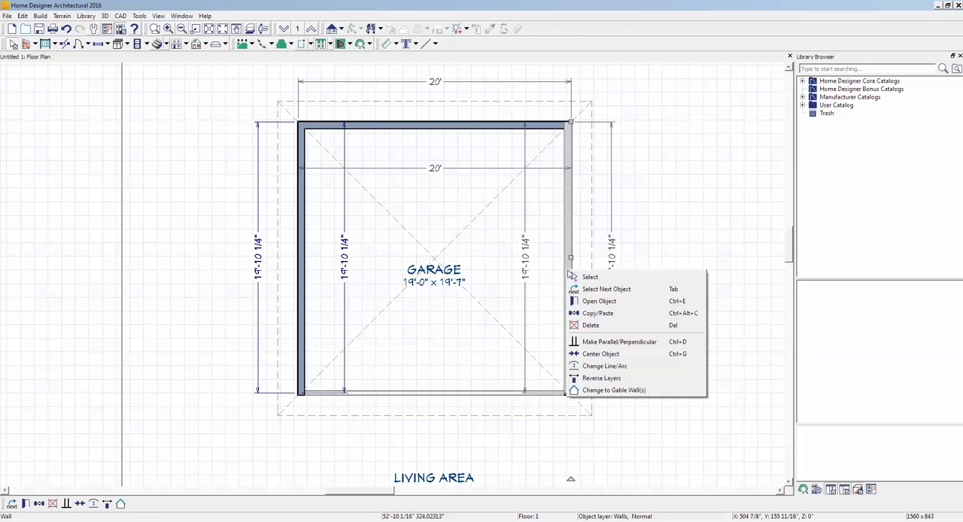
pyautogui.click(600, 301)
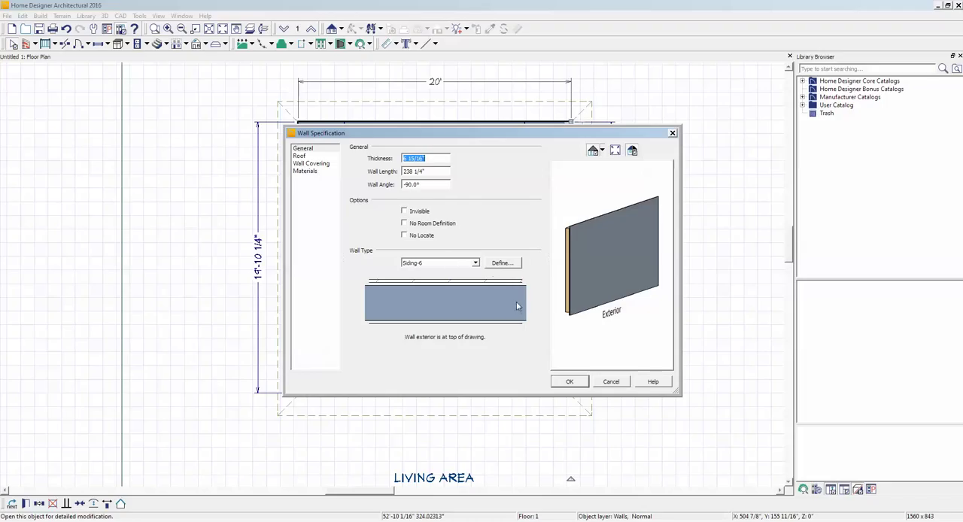
pyautogui.click(510, 265)
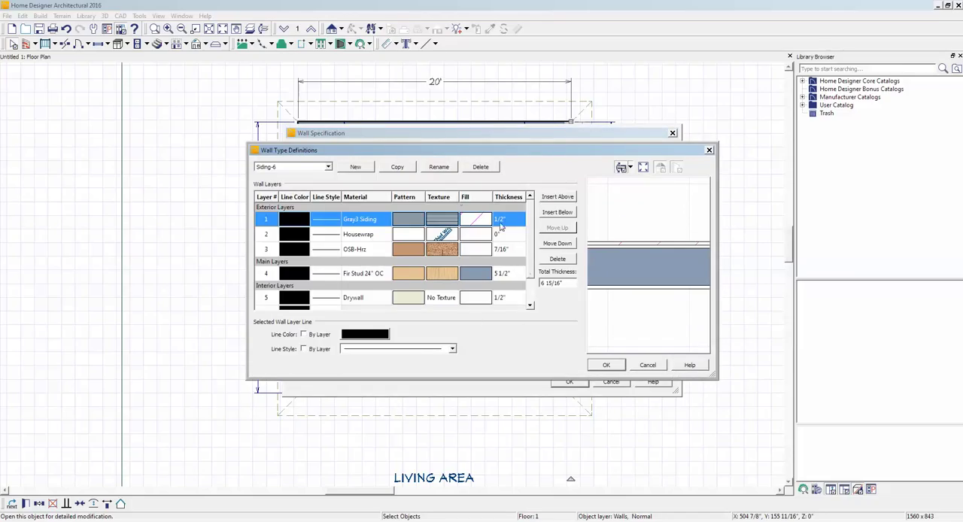
pyautogui.click(412, 299)
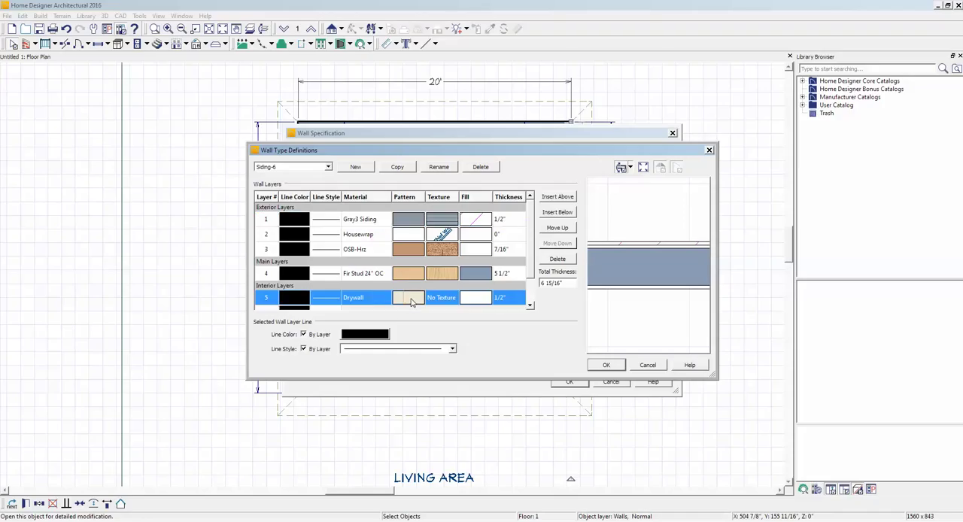
pyautogui.click(558, 259)
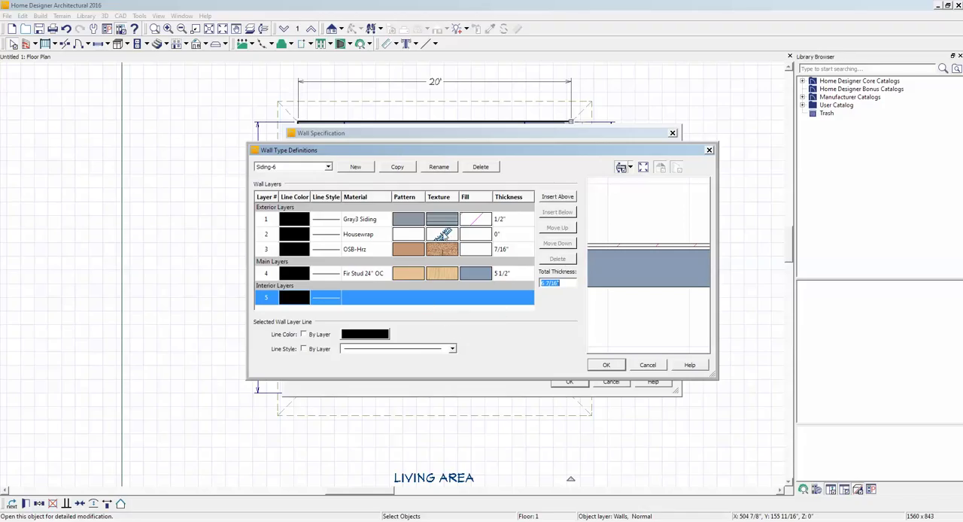
pyautogui.click(449, 236)
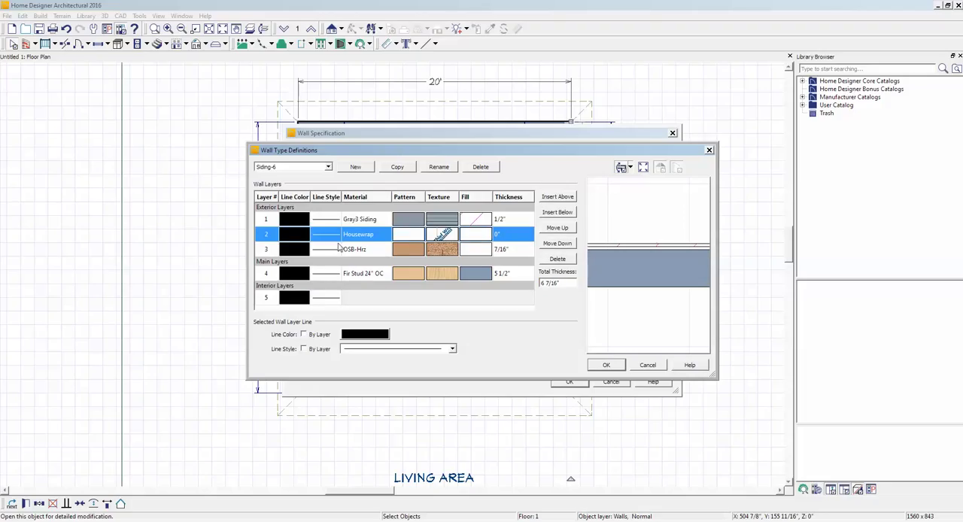
pyautogui.click(434, 253)
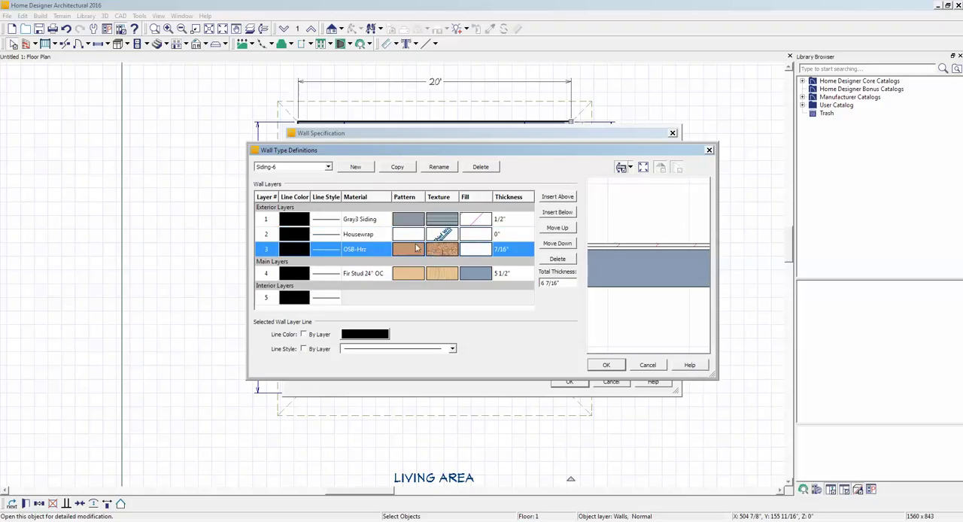
pyautogui.click(441, 280)
# - Replace the Gray3 Siding material of Siding-6's outermost layer with Plank04 Decking, and apply the wall type and wall specification
pyautogui.click(454, 220)
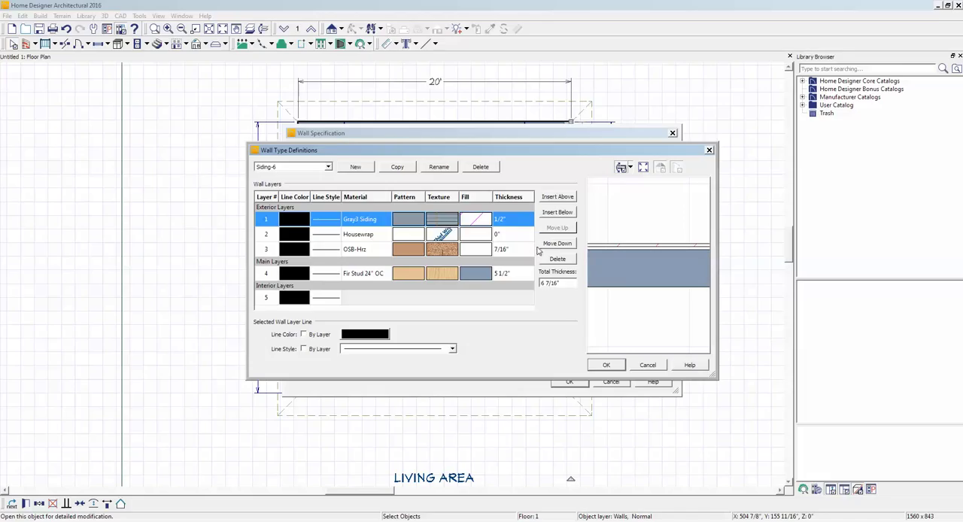
pyautogui.doubleClick(448, 219)
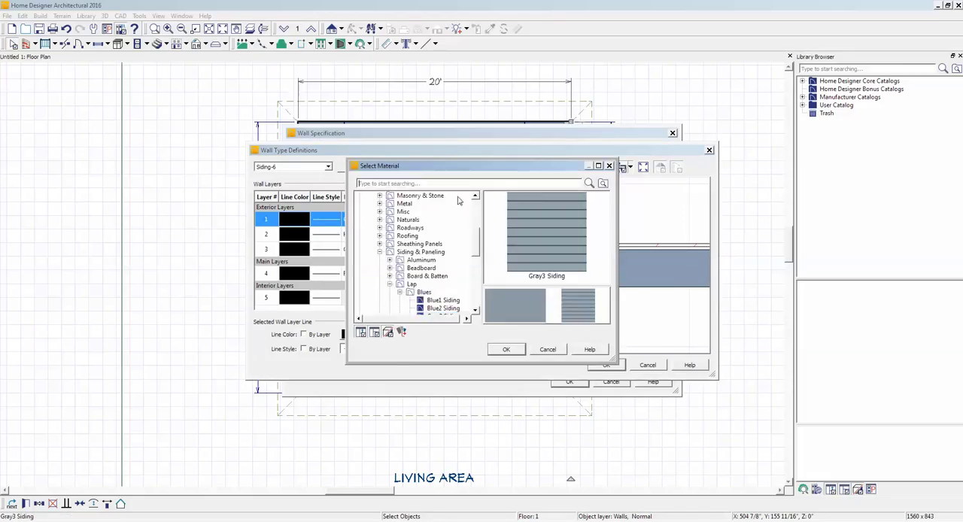
pyautogui.moveTo(474, 167); pyautogui.dragTo(528, 172)
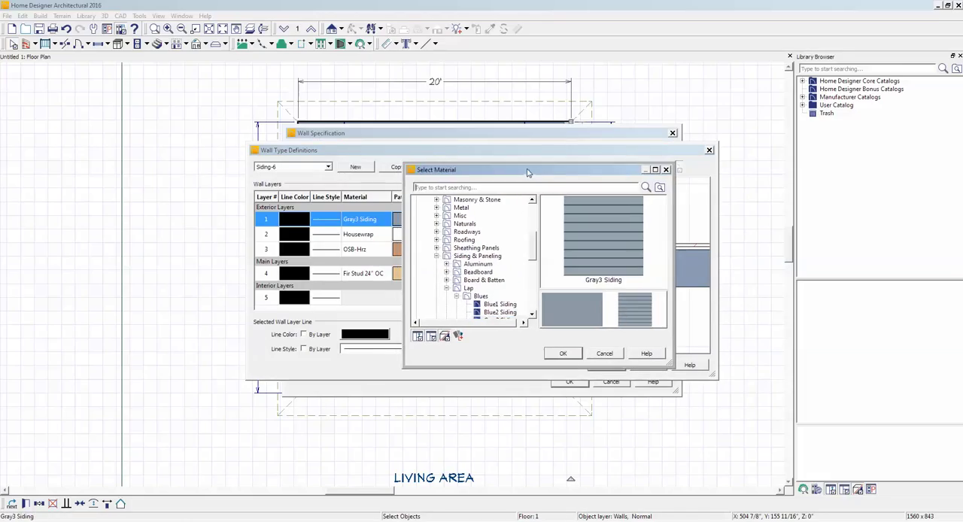
pyautogui.click(446, 289)
pyautogui.click(436, 257)
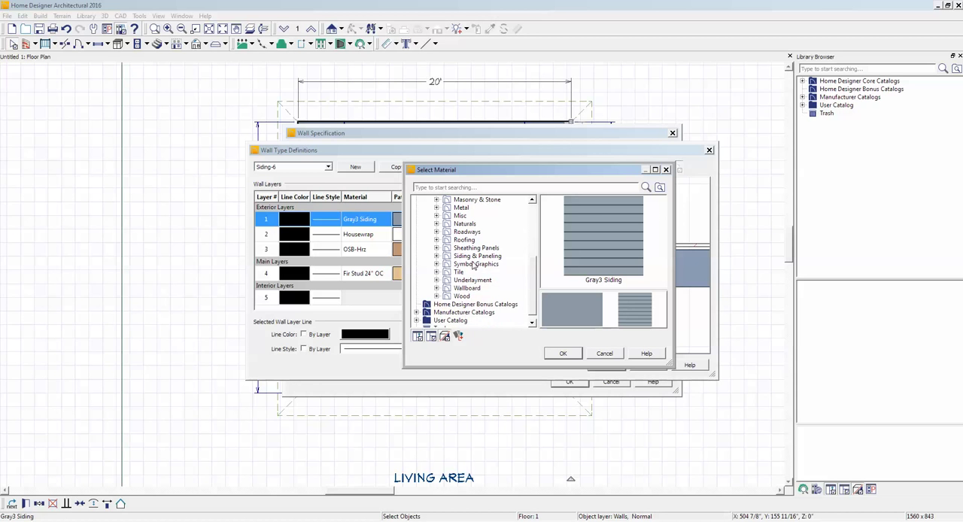
pyautogui.moveTo(532, 304); pyautogui.dragTo(529, 259)
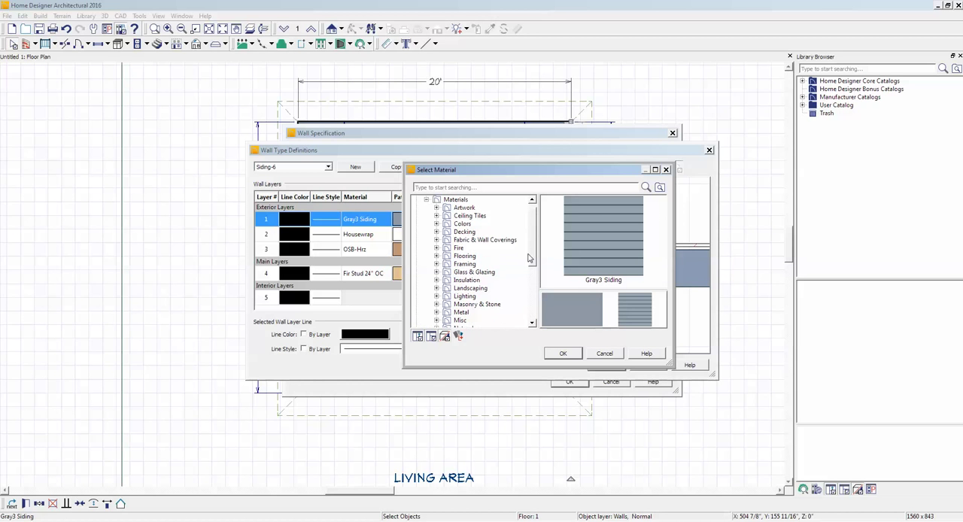
pyautogui.click(437, 232)
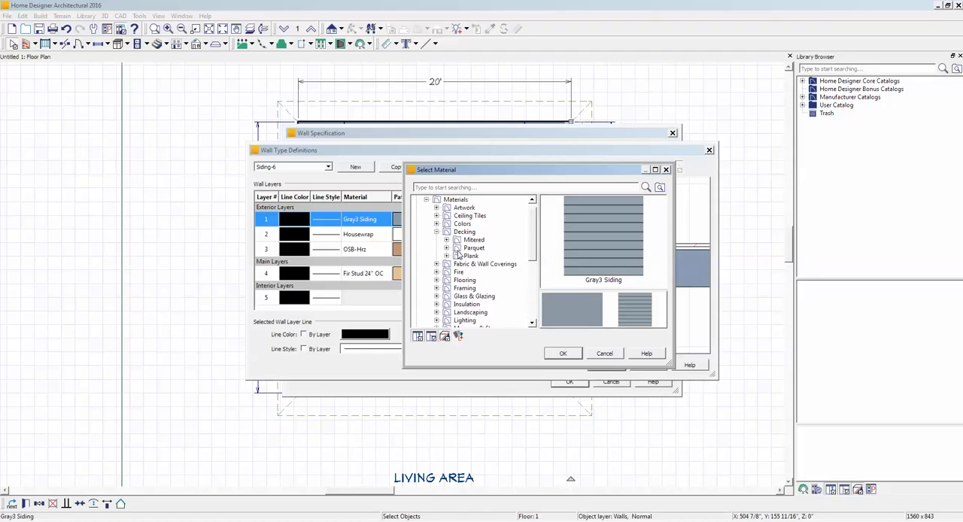
pyautogui.click(464, 256)
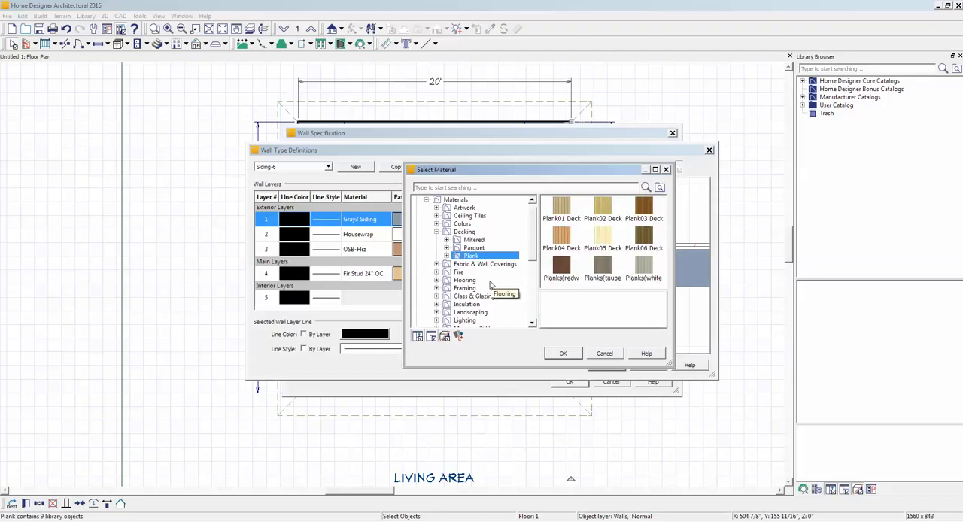
pyautogui.click(558, 238)
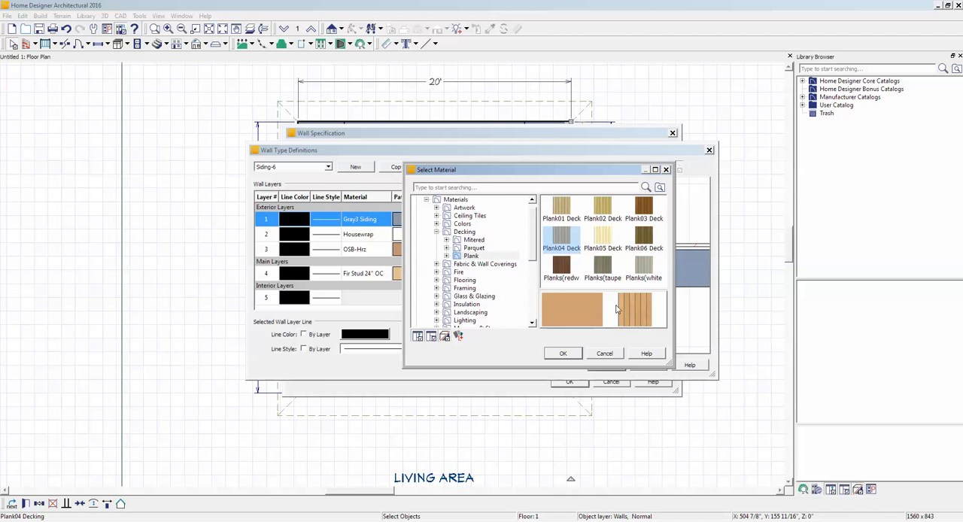
pyautogui.click(574, 354)
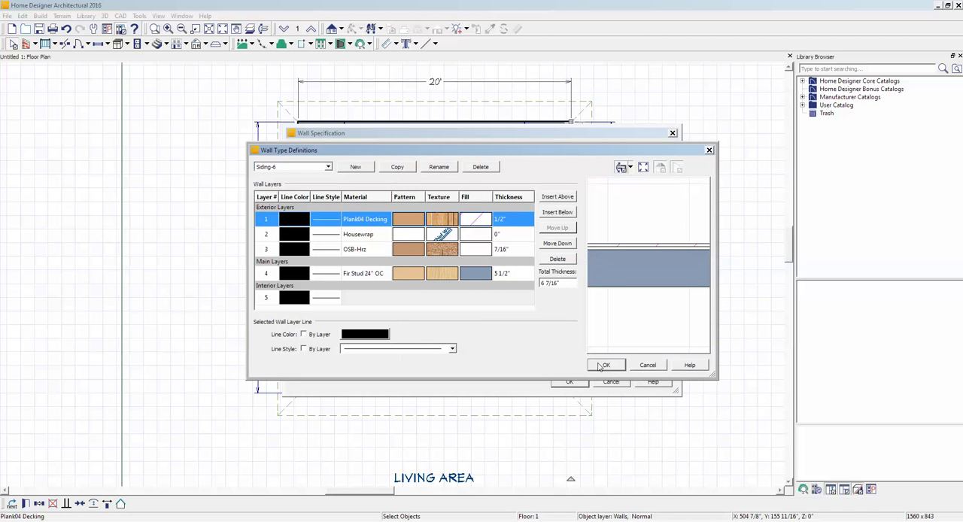
pyautogui.click(613, 366)
pyautogui.click(570, 382)
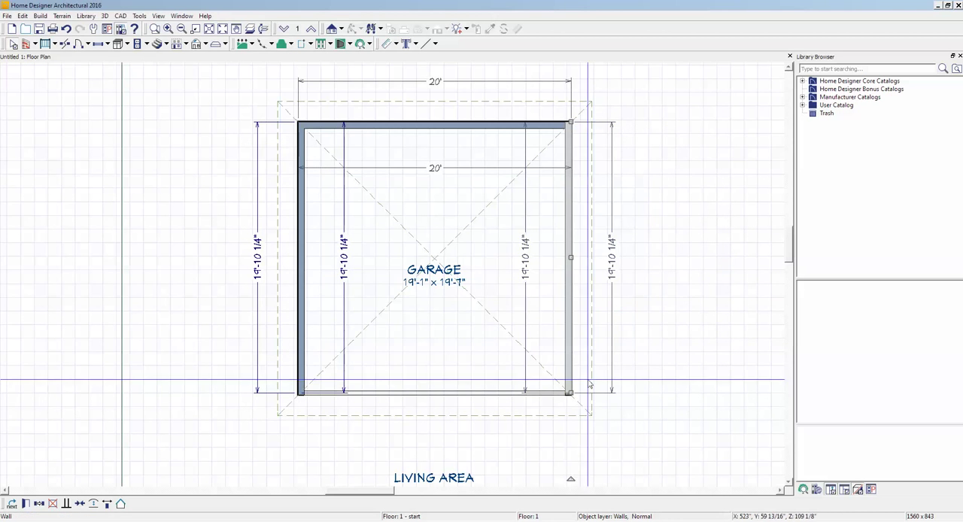
pyautogui.click(681, 329)
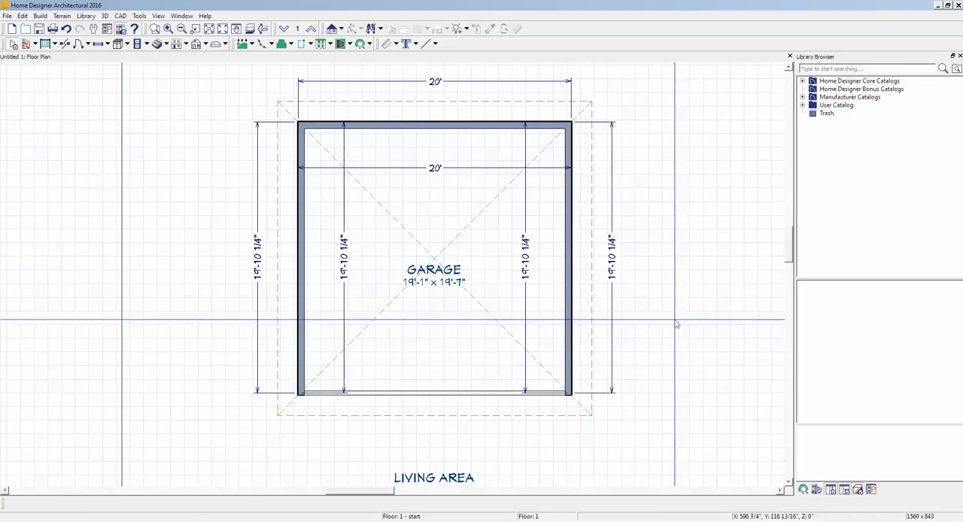
# - Create a Perspective Full Overview and examine the garage's planked walls and open post-and-beam front up close
pyautogui.click(341, 29)
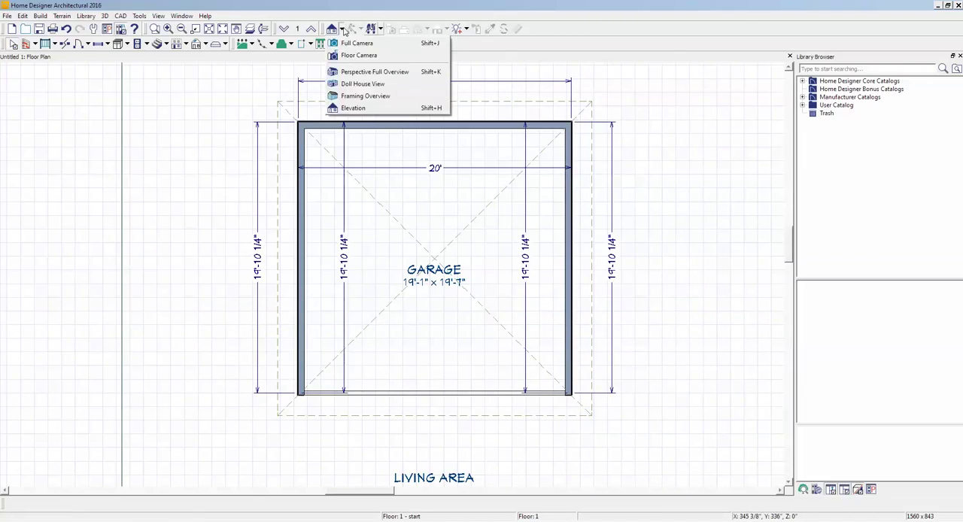
pyautogui.click(361, 71)
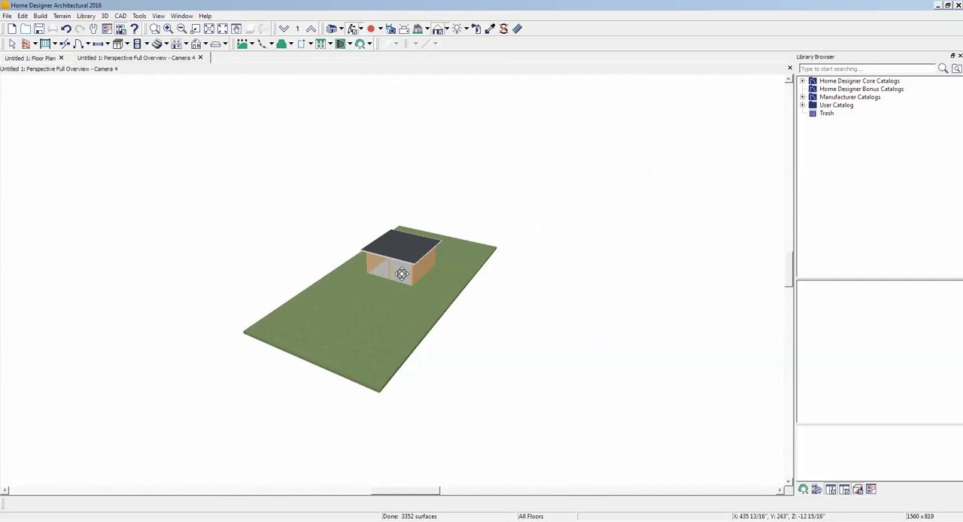
pyautogui.scroll(8, 400, 266)
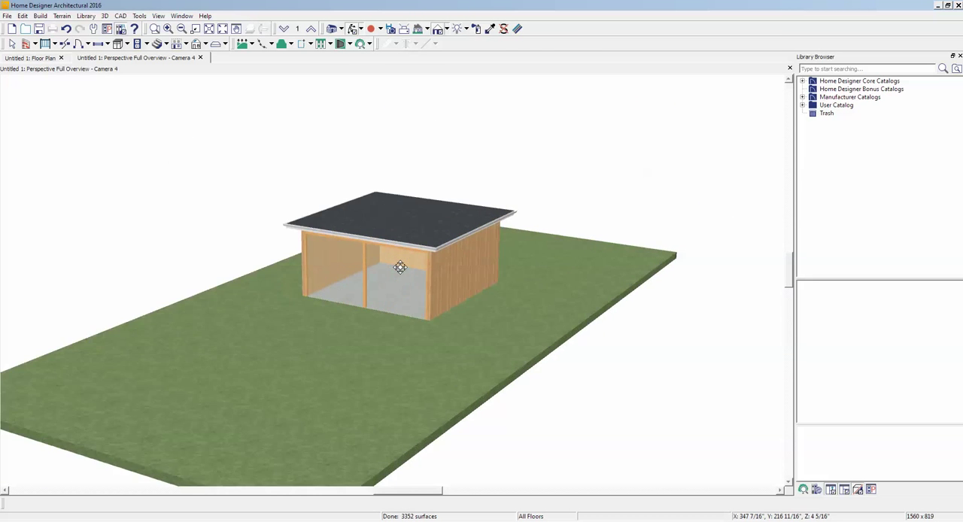
pyautogui.moveTo(400, 264); pyautogui.dragTo(409, 230)
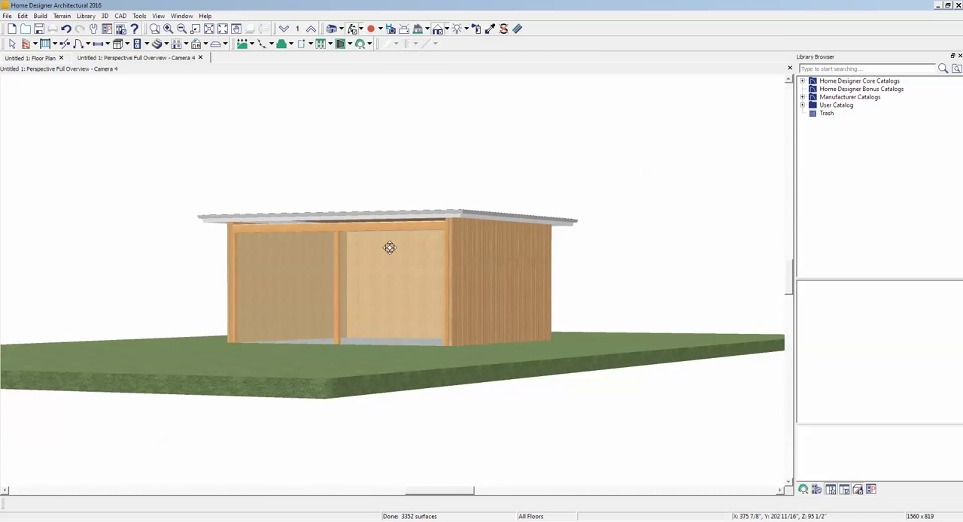
pyautogui.scroll(7, 301, 294)
pyautogui.scroll(-8, 300, 293)
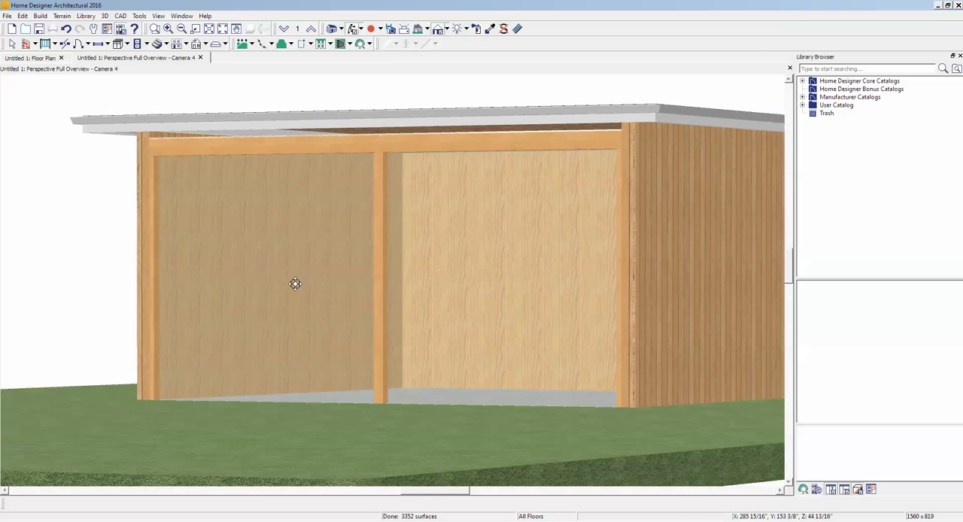
# - Open the garage's right-hand wall specification and delete the Housewrap and OSB-Hrz layers from the Siding-6 wall type definition
pyautogui.moveTo(645, 271); pyautogui.dragTo(589, 279)
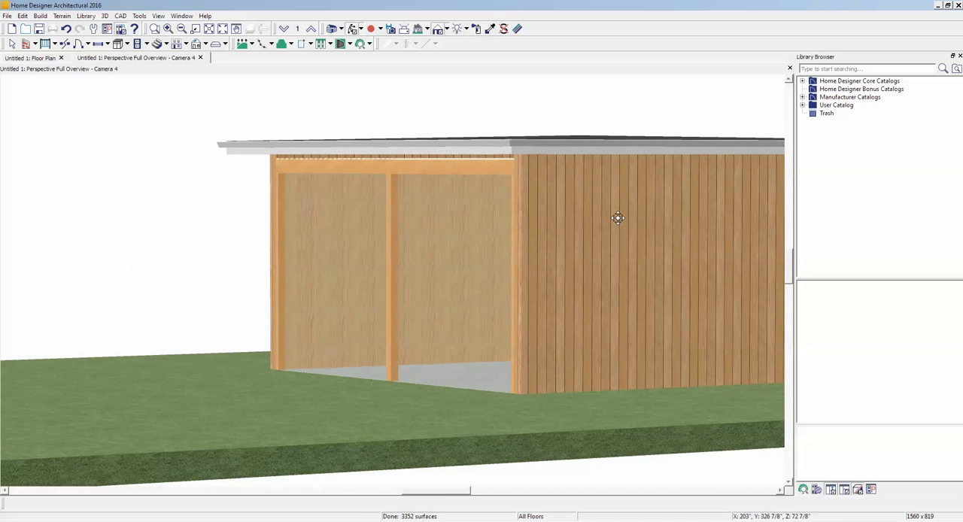
pyautogui.moveTo(533, 243); pyautogui.dragTo(590, 247)
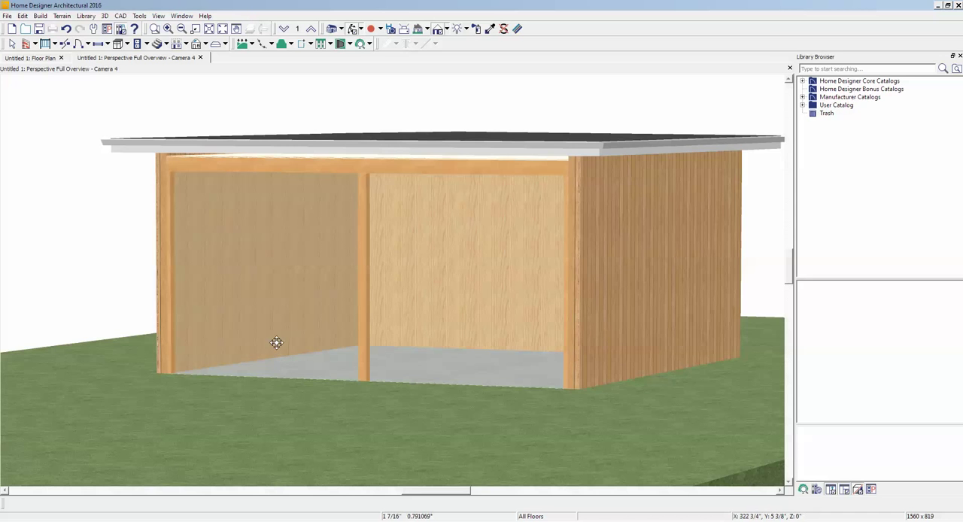
pyautogui.moveTo(277, 339); pyautogui.dragTo(445, 317)
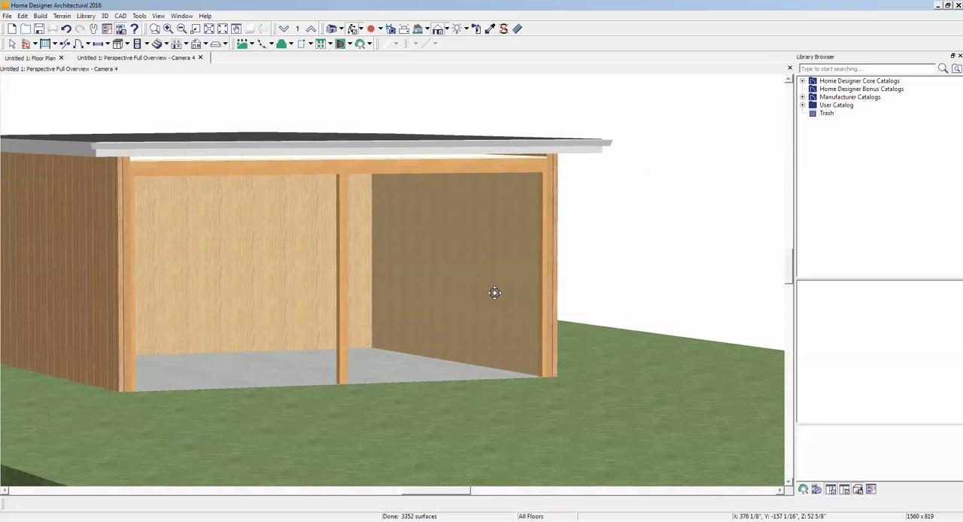
pyautogui.hotkey('ctrl', 'Tab')
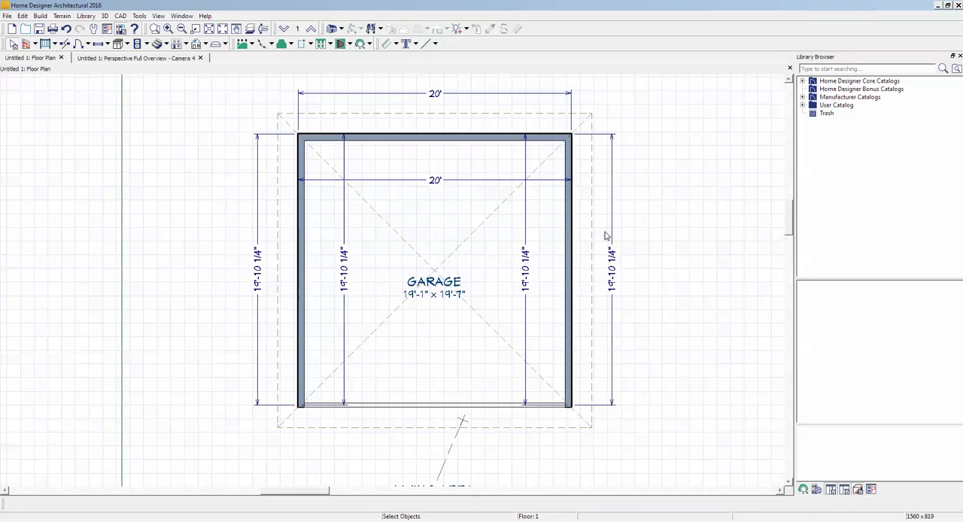
pyautogui.rightClick(569, 286)
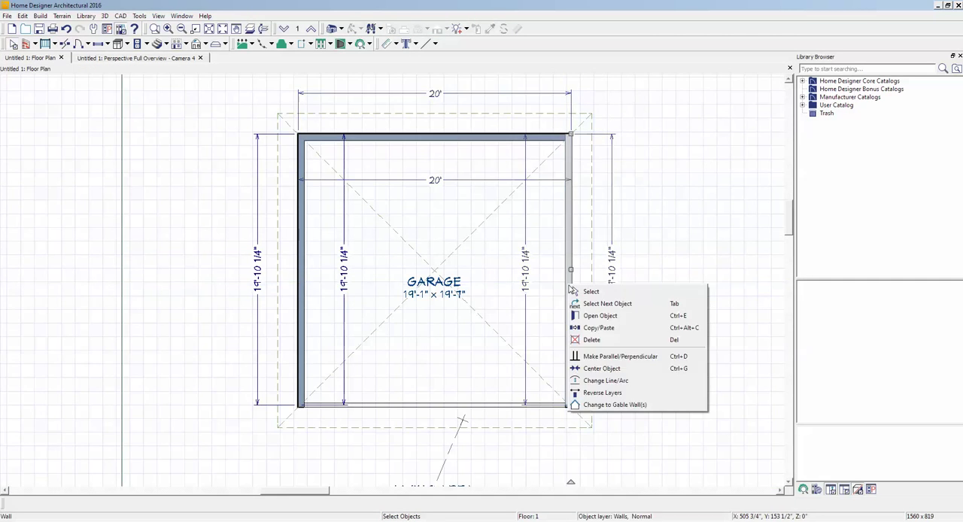
pyautogui.click(603, 315)
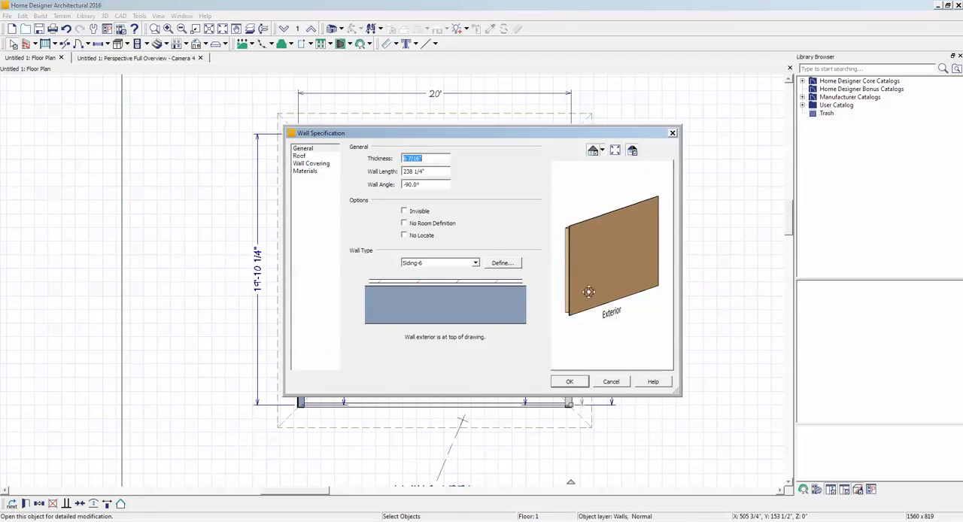
pyautogui.click(498, 266)
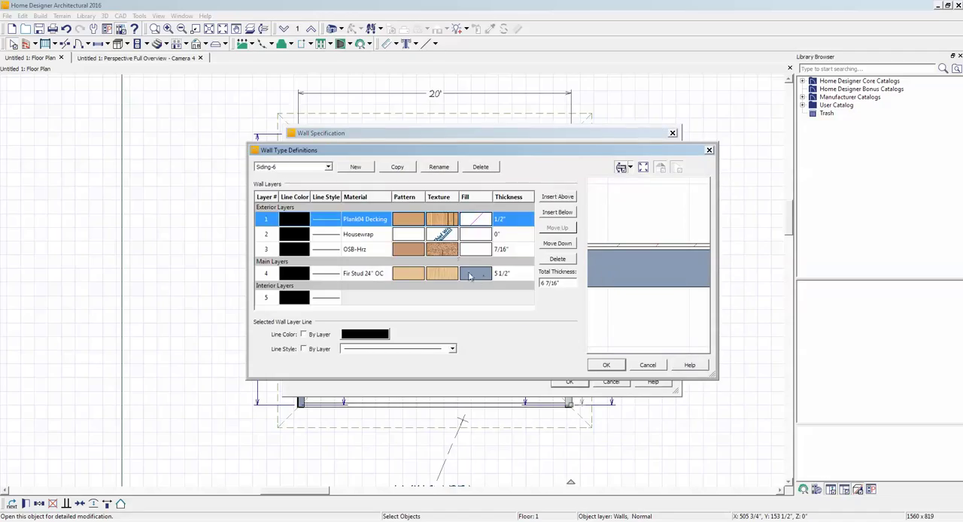
pyautogui.click(399, 236)
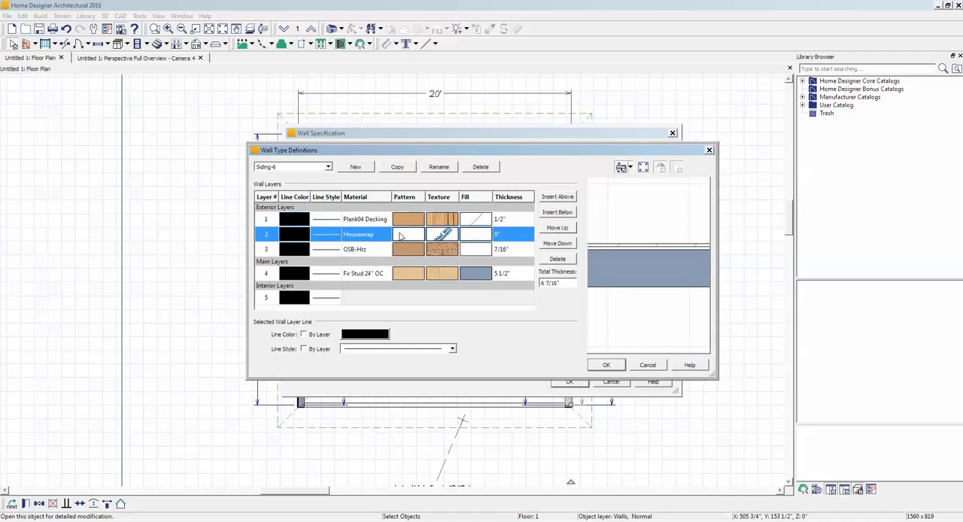
pyautogui.click(558, 259)
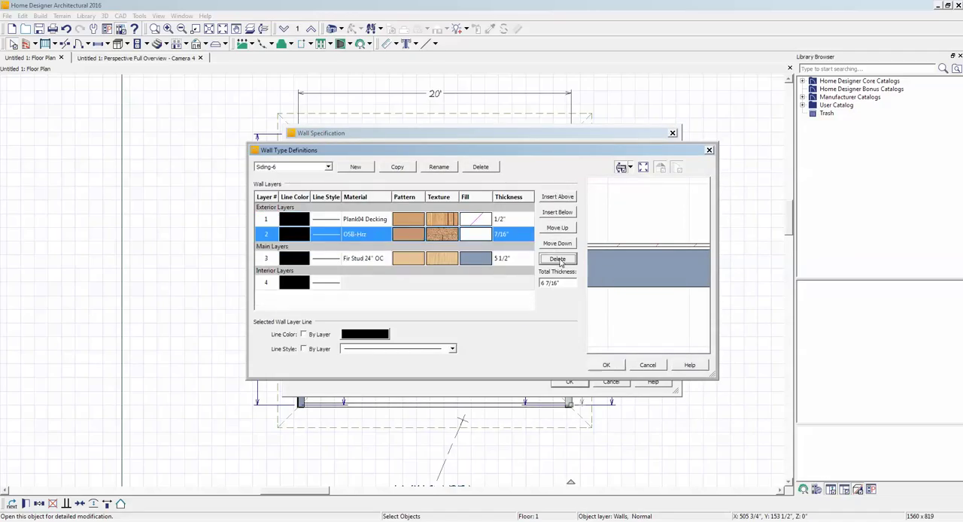
pyautogui.click(394, 236)
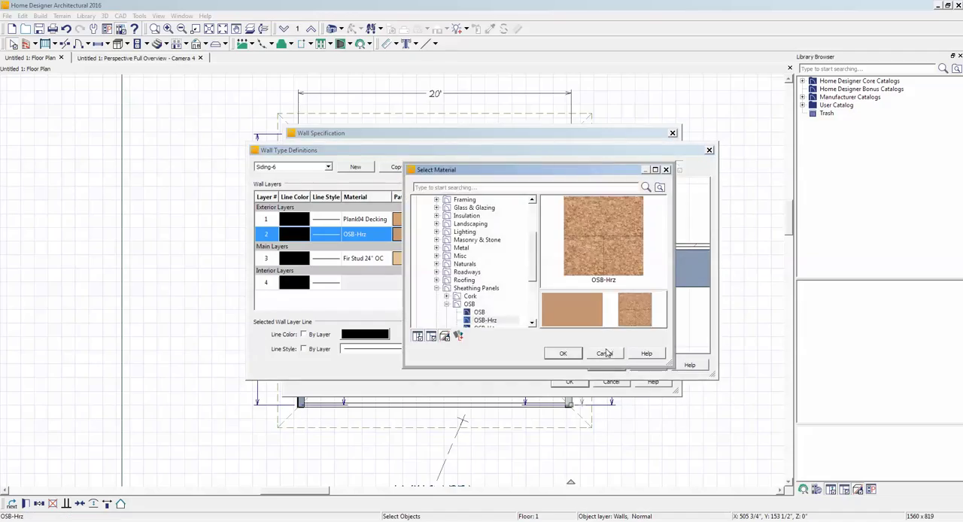
pyautogui.click(605, 354)
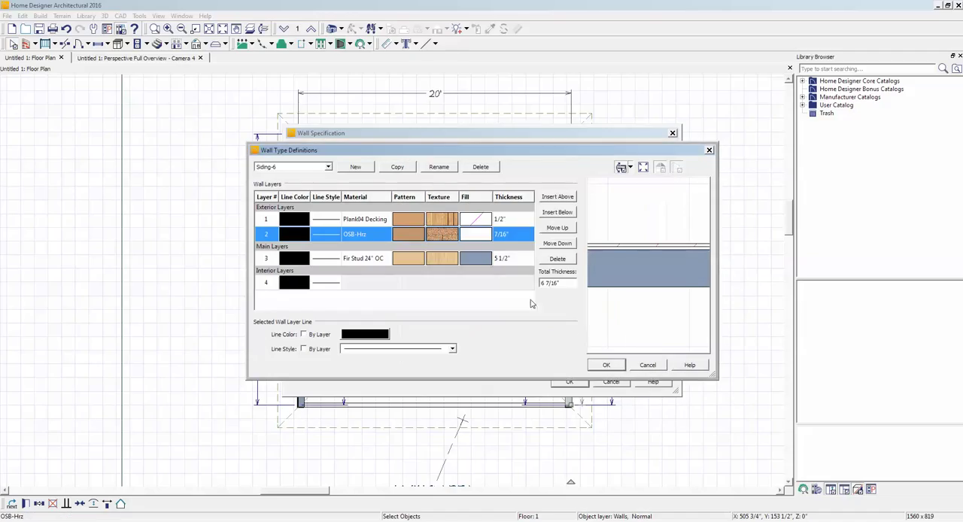
pyautogui.click(563, 259)
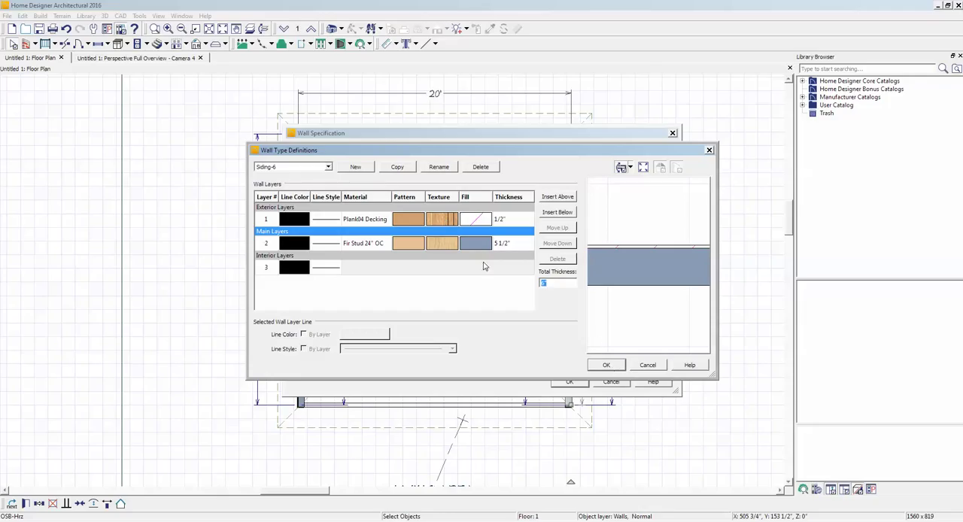
# - Replace the Fir Stud 24" OC material of Siding-6's main layer with Plank04 Decking, and apply the wall type and wall specification
pyautogui.click(443, 245)
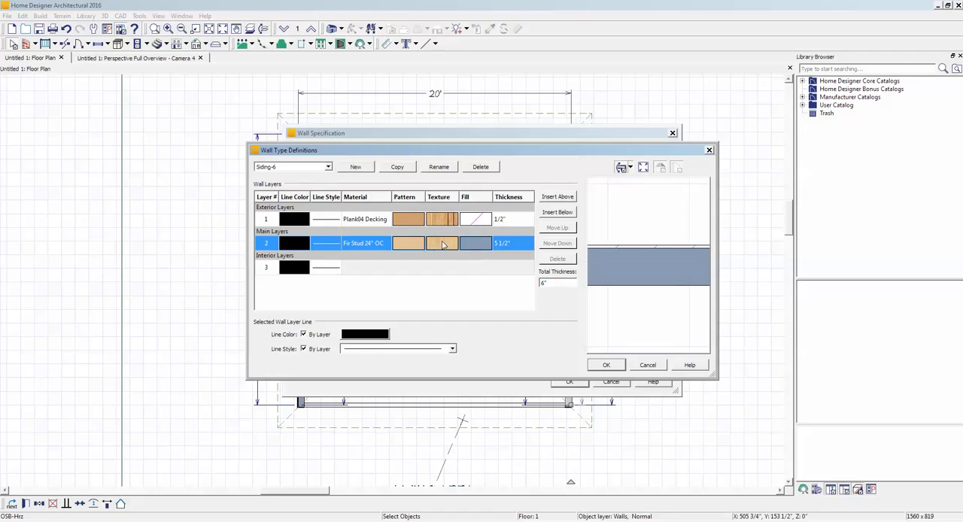
pyautogui.click(443, 245)
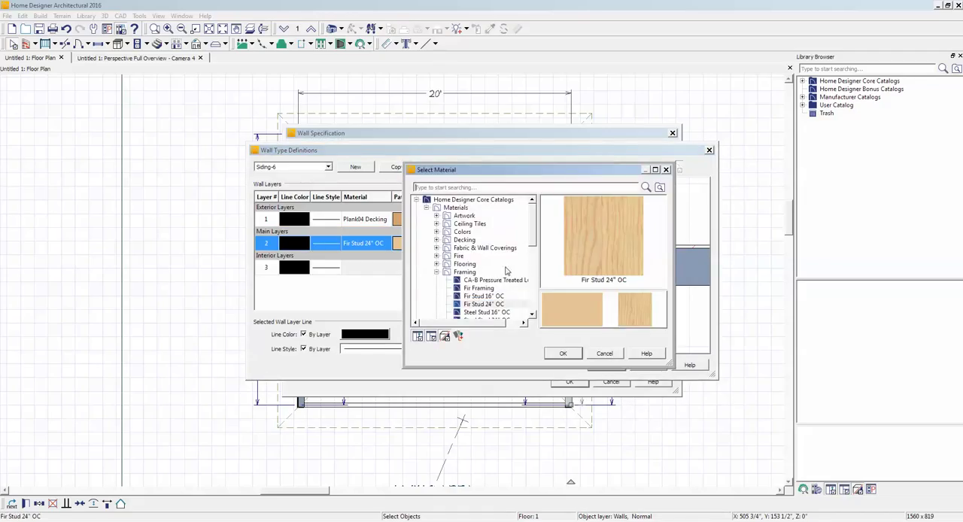
pyautogui.click(437, 273)
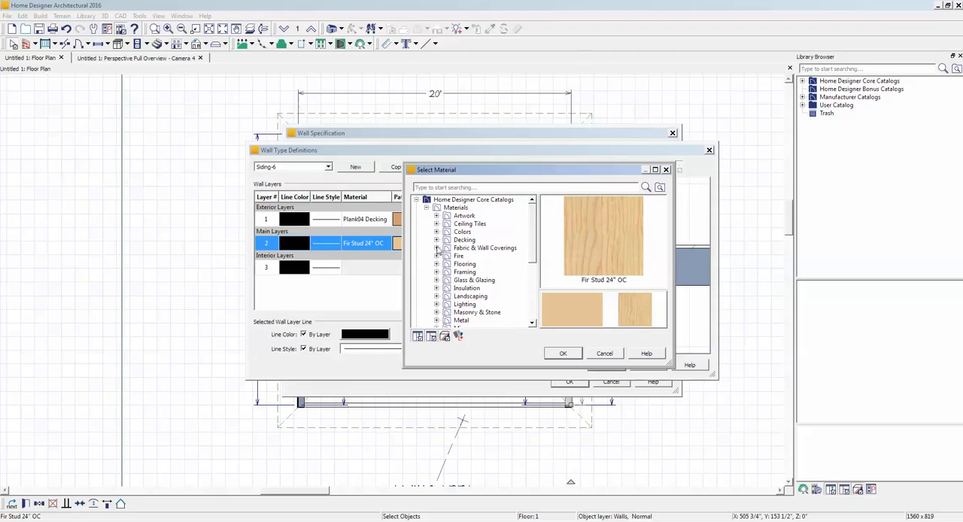
pyautogui.click(436, 240)
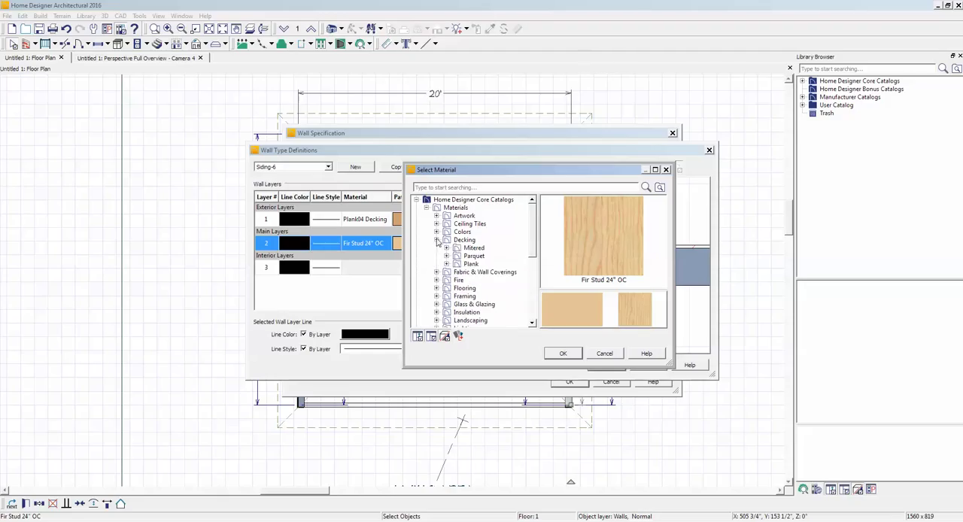
pyautogui.click(471, 264)
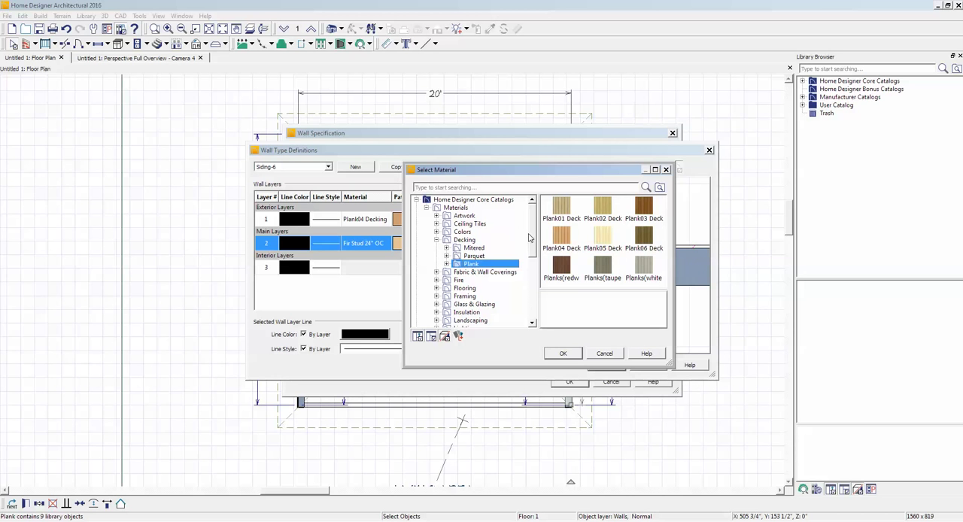
pyautogui.click(557, 238)
pyautogui.click(563, 354)
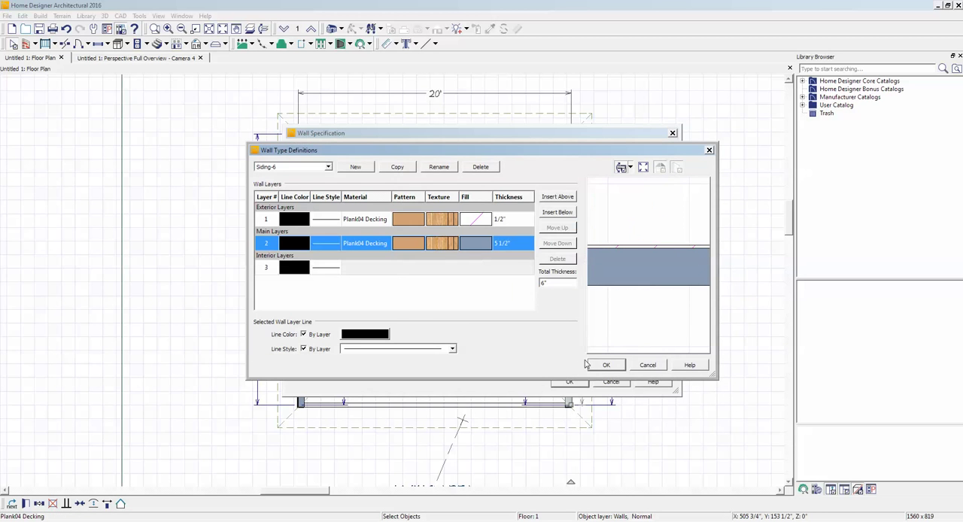
pyautogui.click(606, 365)
pyautogui.click(569, 383)
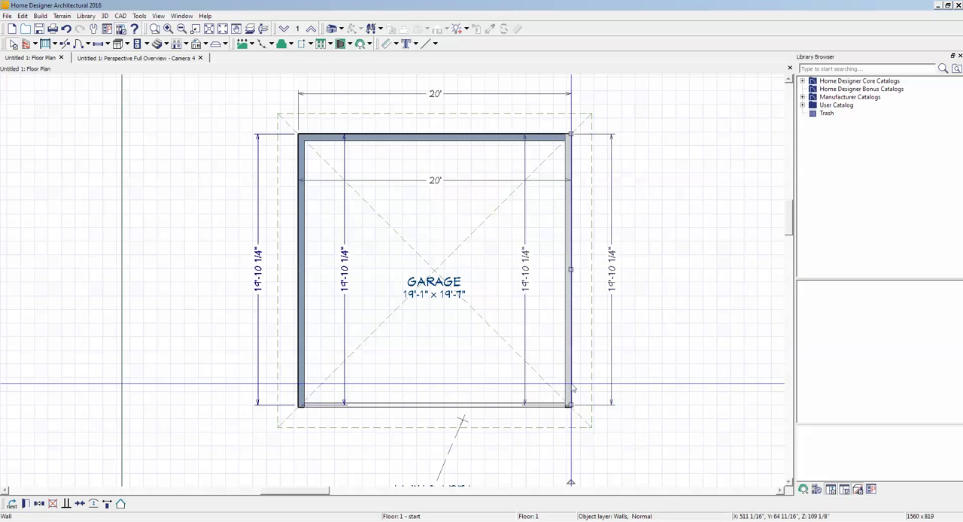
pyautogui.click(705, 310)
# - Return to the perspective overview, place a 24" by 24" soffit on the garage's inside back wall near the corner, and select it
pyautogui.hotkey('ctrl', 'Tab')
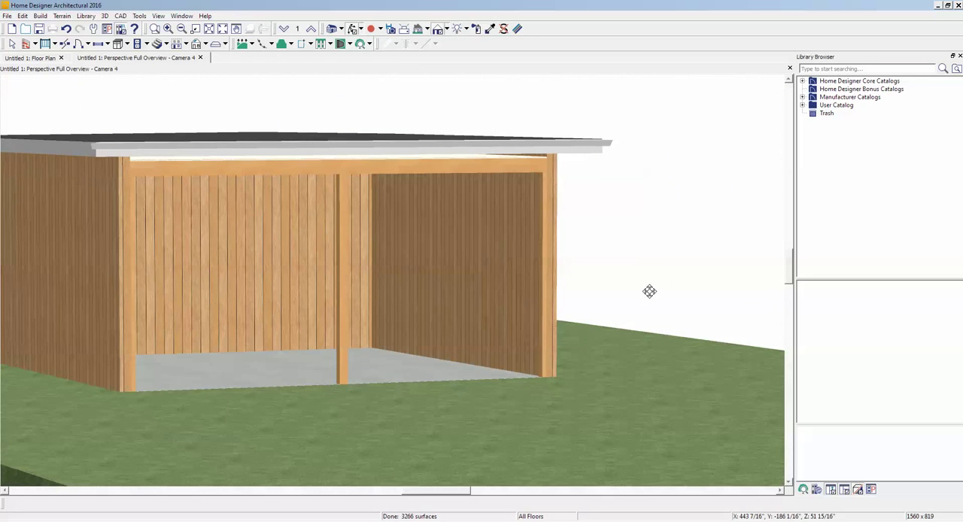
pyautogui.scroll(-3, 649, 278)
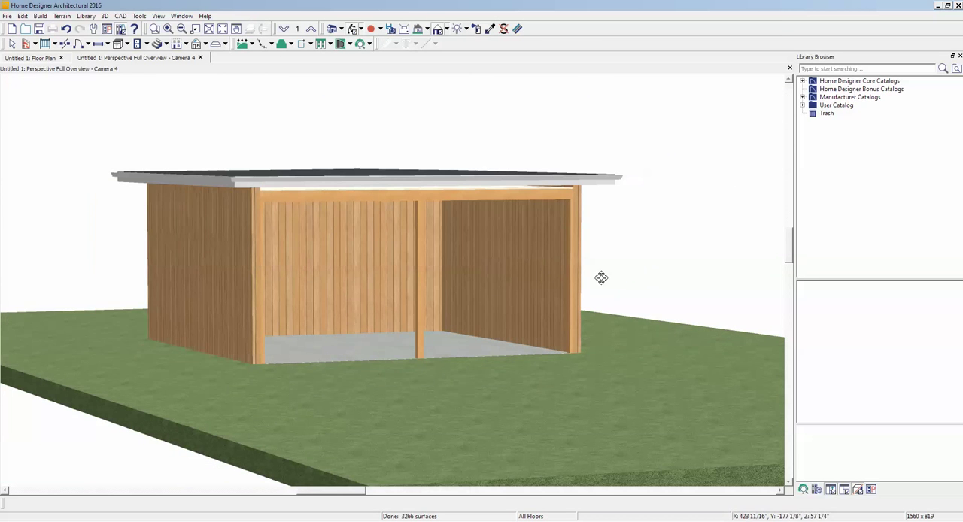
pyautogui.moveTo(563, 278); pyautogui.dragTo(313, 283)
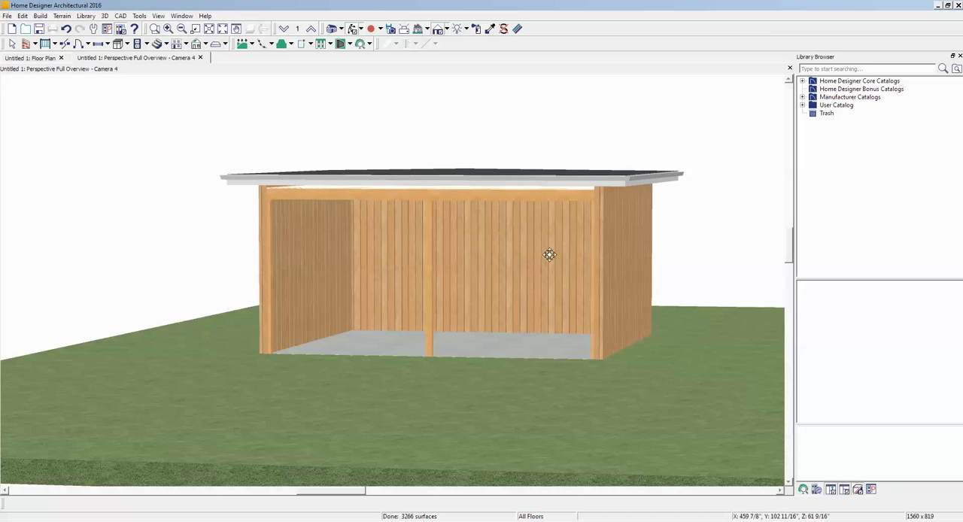
pyautogui.scroll(5, 360, 271)
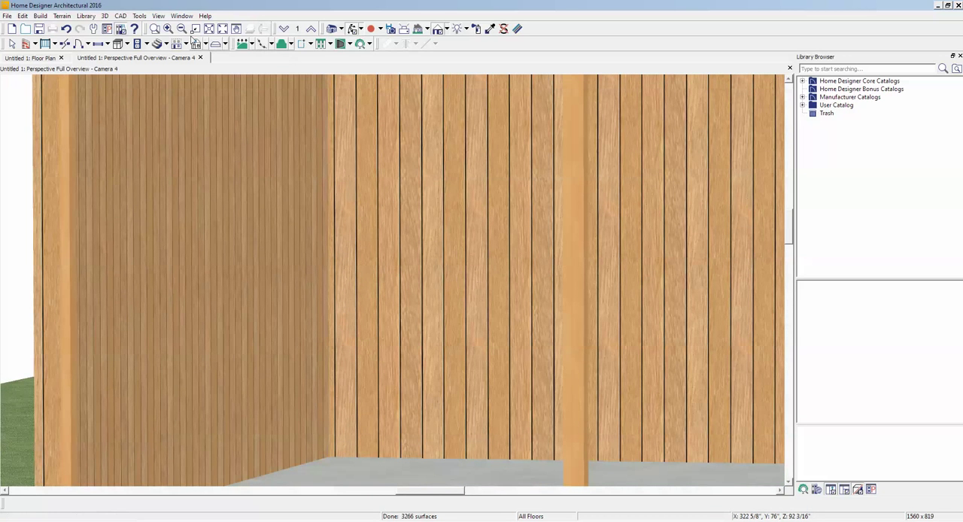
pyautogui.click(128, 44)
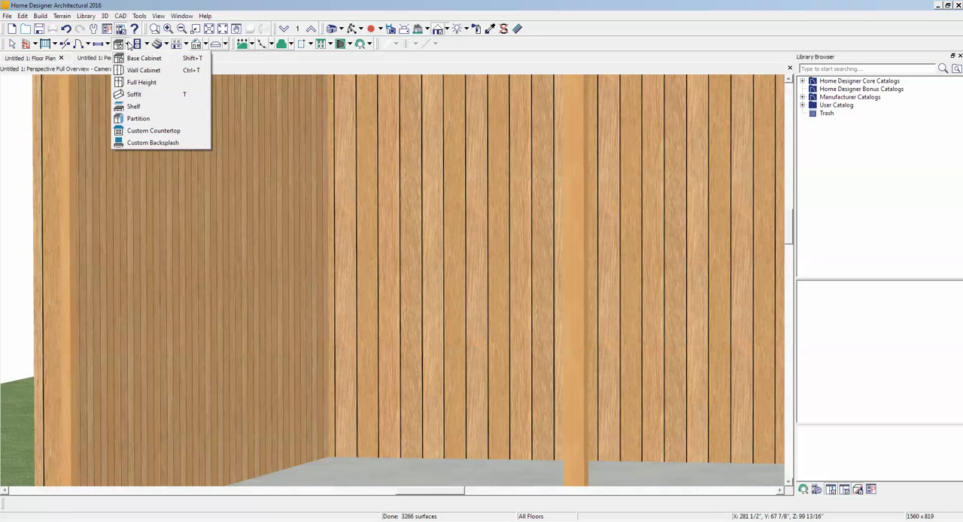
pyautogui.click(149, 95)
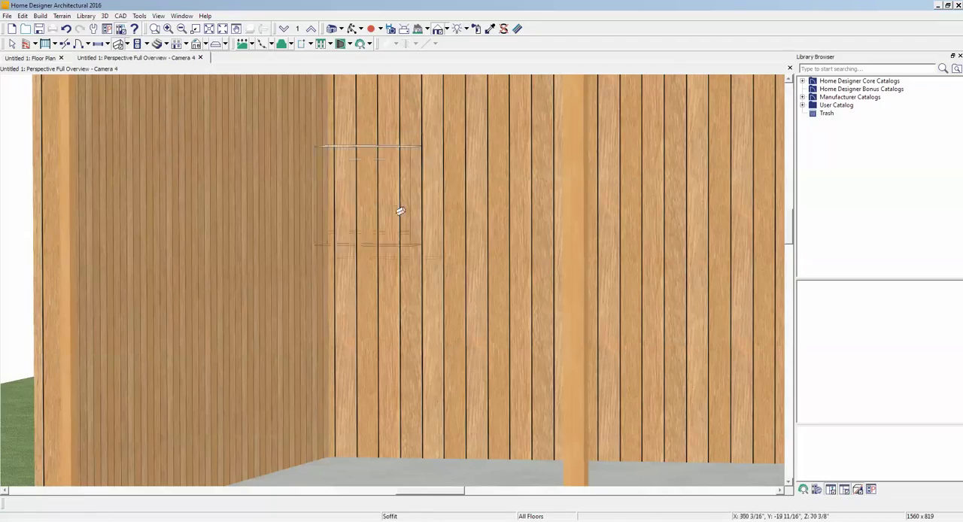
pyautogui.click(415, 226)
pyautogui.press('space')
pyautogui.click(413, 223)
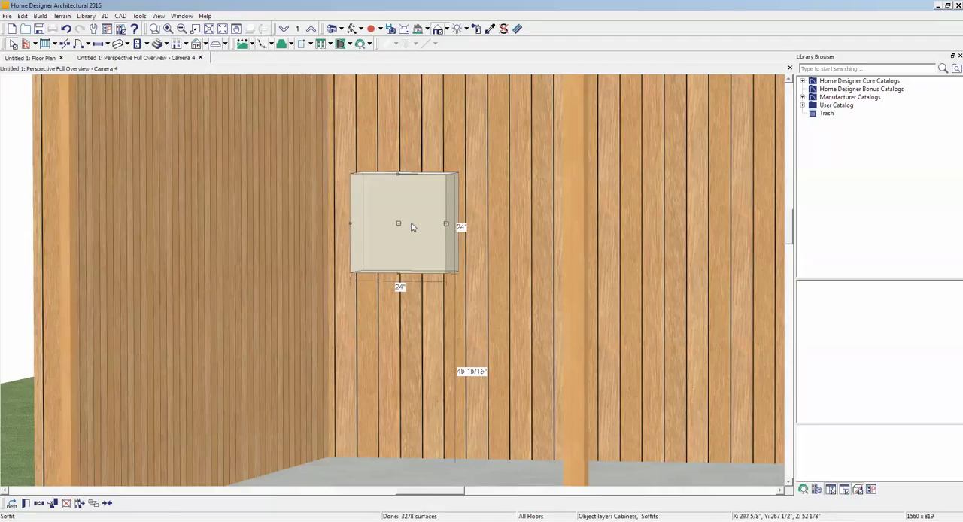
# - Stretch the soffit in both directions along the back wall to a width of about 283"
pyautogui.moveTo(357, 229); pyautogui.dragTo(281, 218)
pyautogui.scroll(-2, 419, 226)
pyautogui.scroll(-3, 419, 225)
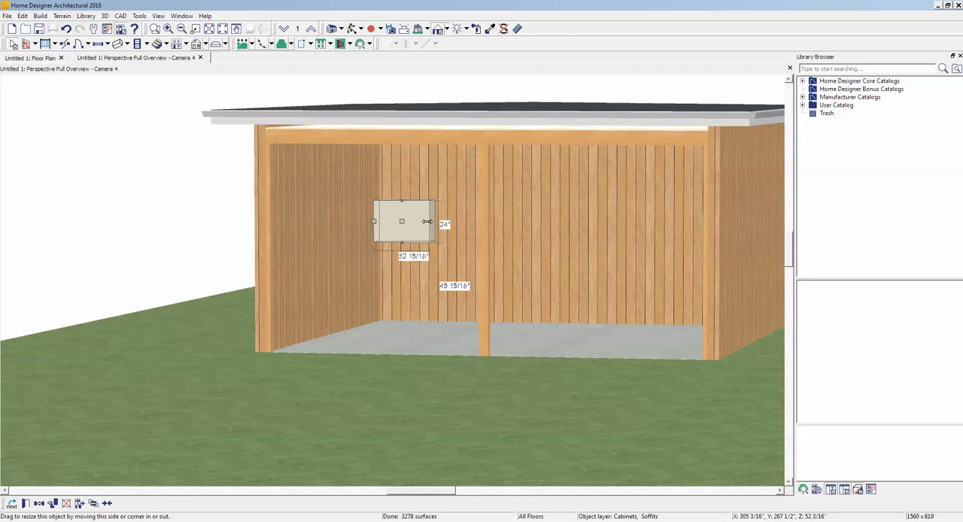
pyautogui.moveTo(426, 222); pyautogui.dragTo(739, 265)
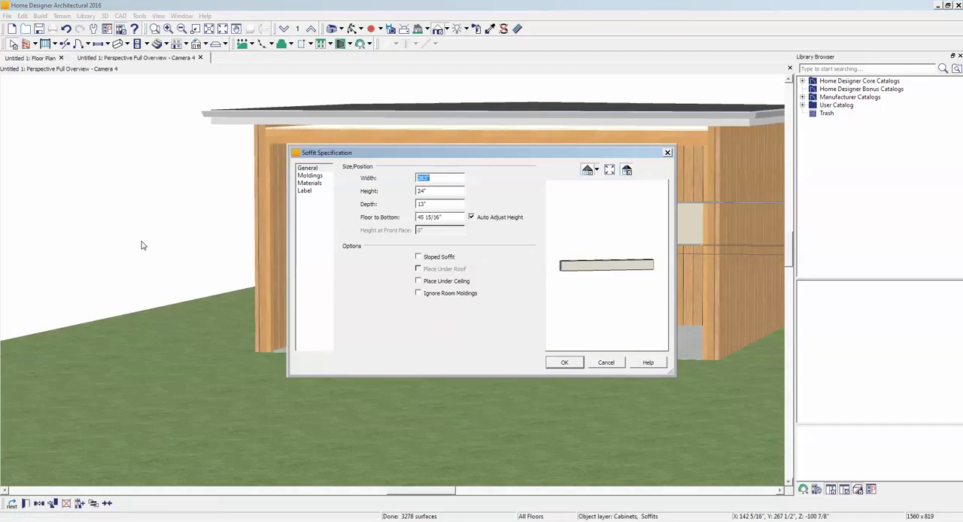
# - Set the soffit's depth to 3/4" and its height to 8" in the specification, apply it and deselect the soffit
pyautogui.click(444, 205)
pyautogui.write('3/4')
pyautogui.click(438, 192)
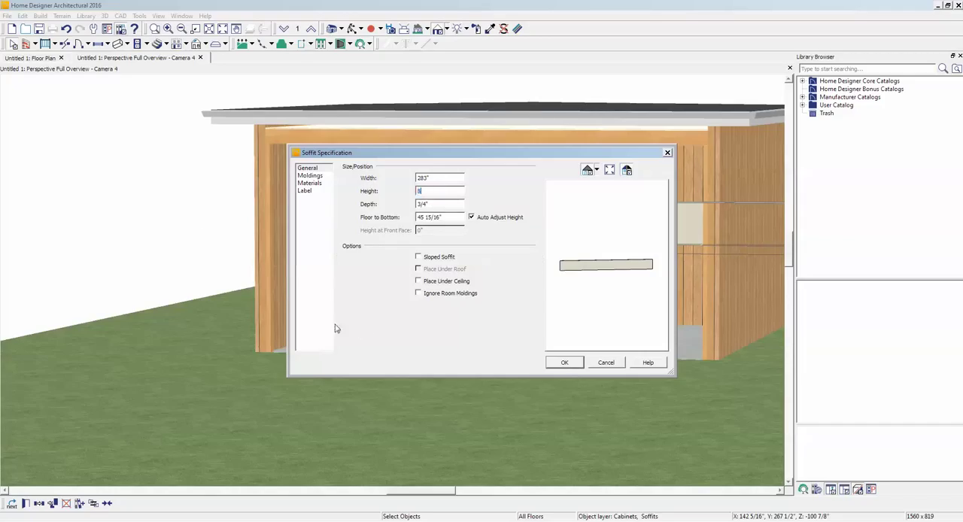
pyautogui.click(569, 363)
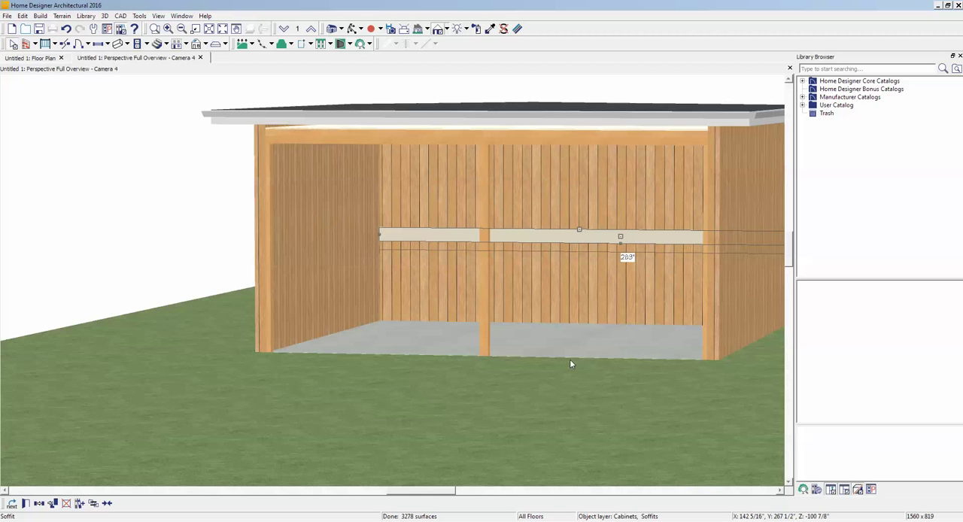
pyautogui.press('Escape')
# - Set the back-wall soffit's material to Oak from the Wood > Oak library category, apply the specification and deselect the soffit
pyautogui.scroll(2, 544, 238)
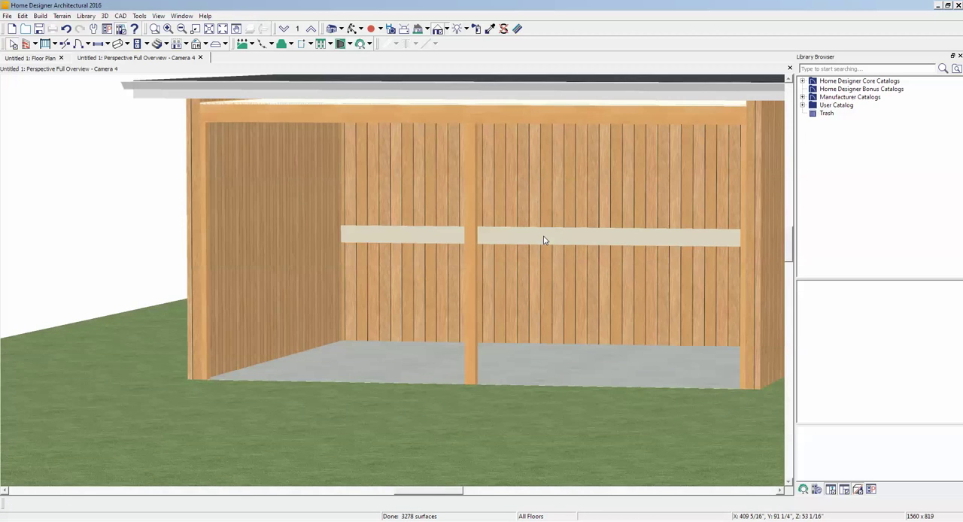
pyautogui.scroll(3, 540, 240)
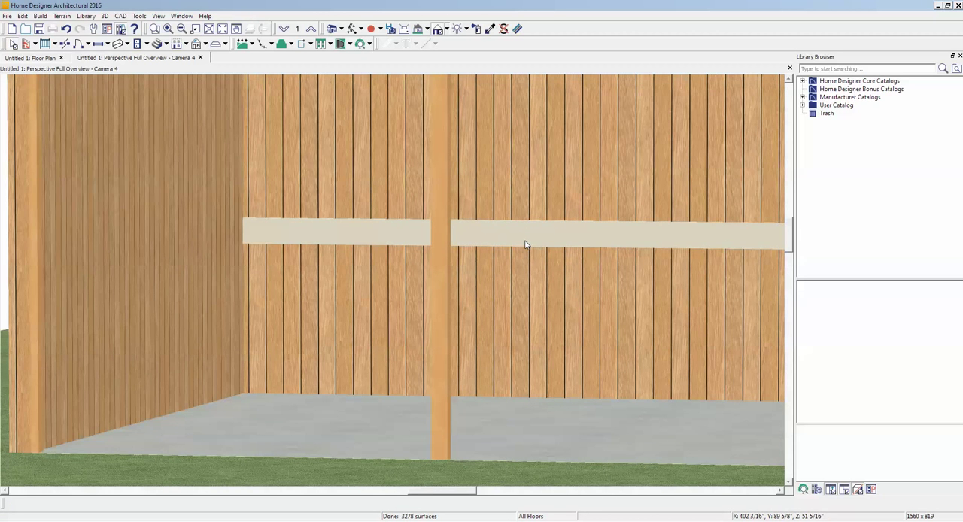
pyautogui.rightClick(526, 242)
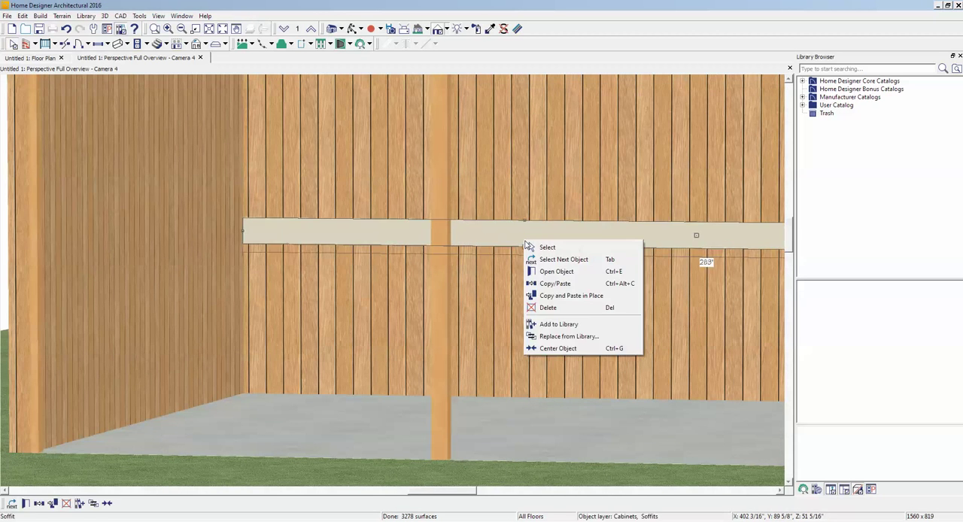
pyautogui.click(595, 272)
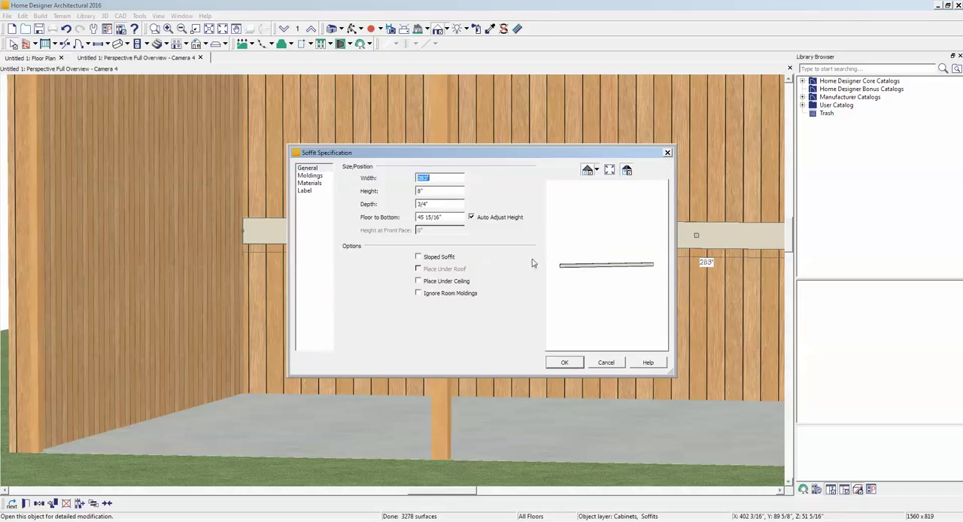
pyautogui.click(308, 183)
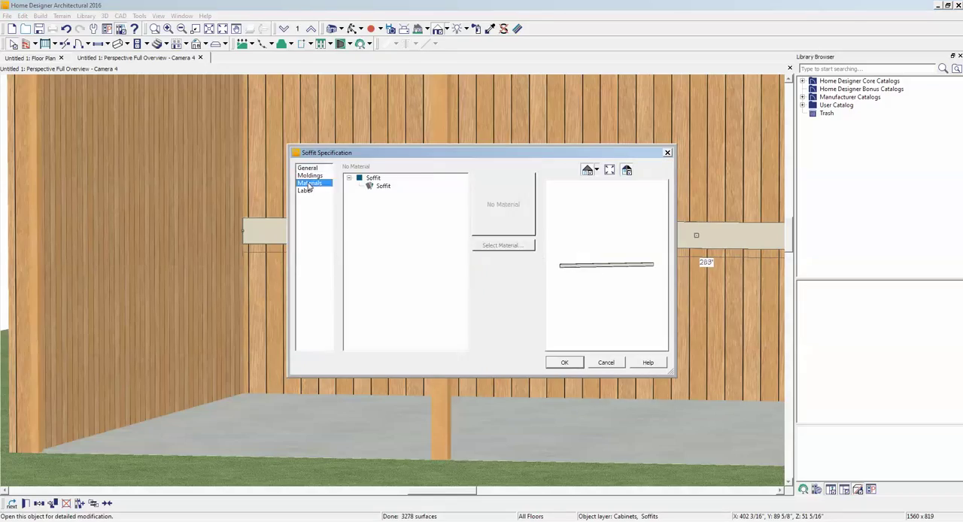
pyautogui.click(377, 187)
pyautogui.click(501, 246)
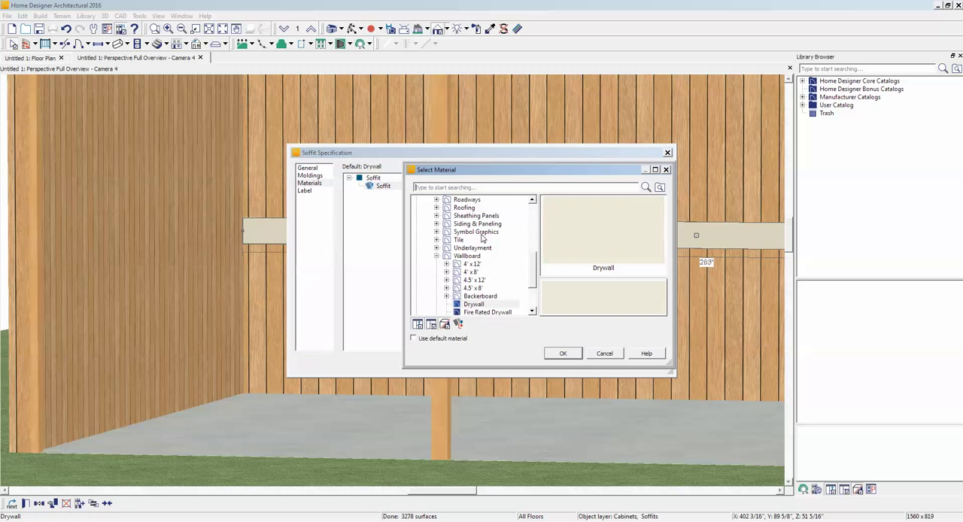
pyautogui.click(437, 257)
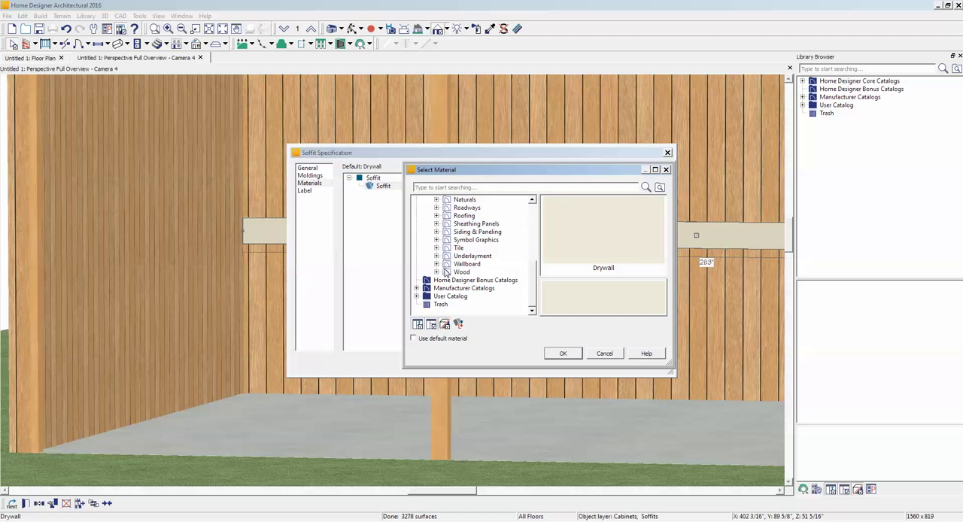
pyautogui.click(449, 272)
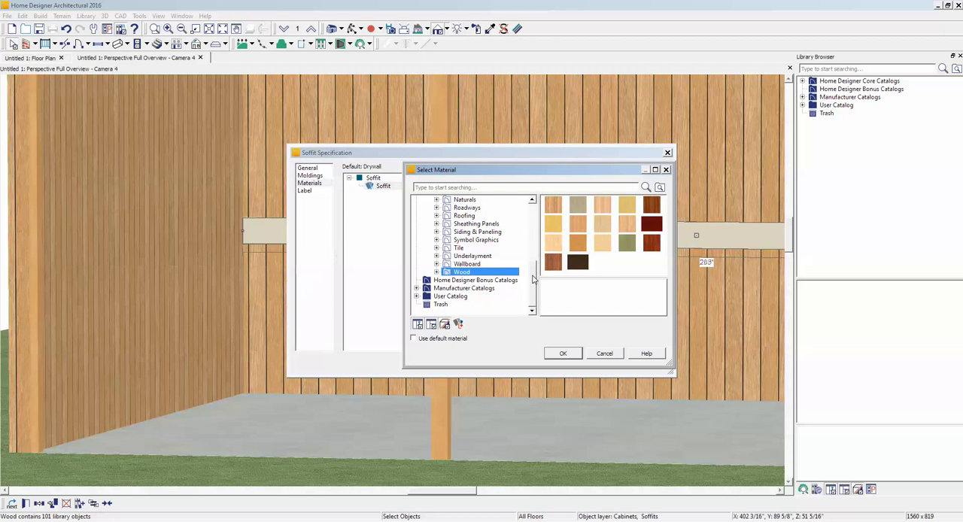
pyautogui.doubleClick(579, 243)
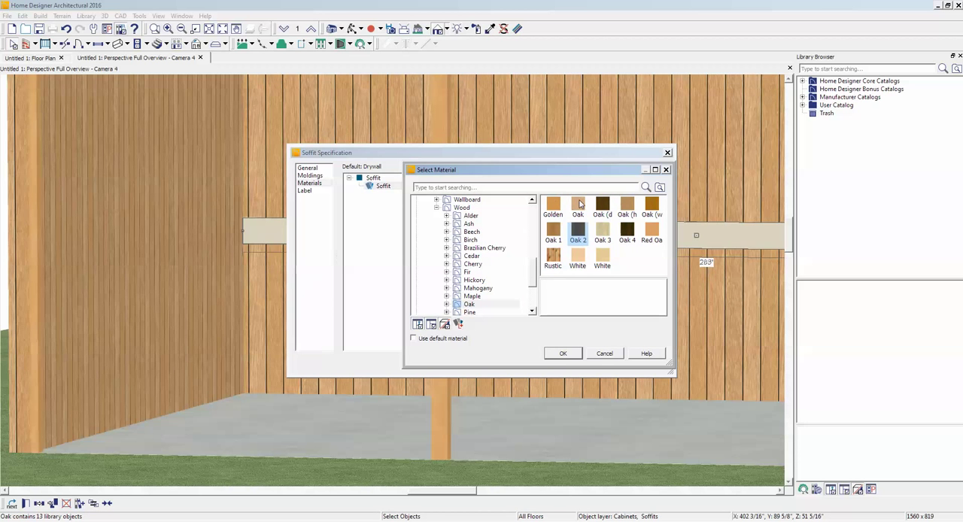
pyautogui.click(579, 203)
pyautogui.click(565, 354)
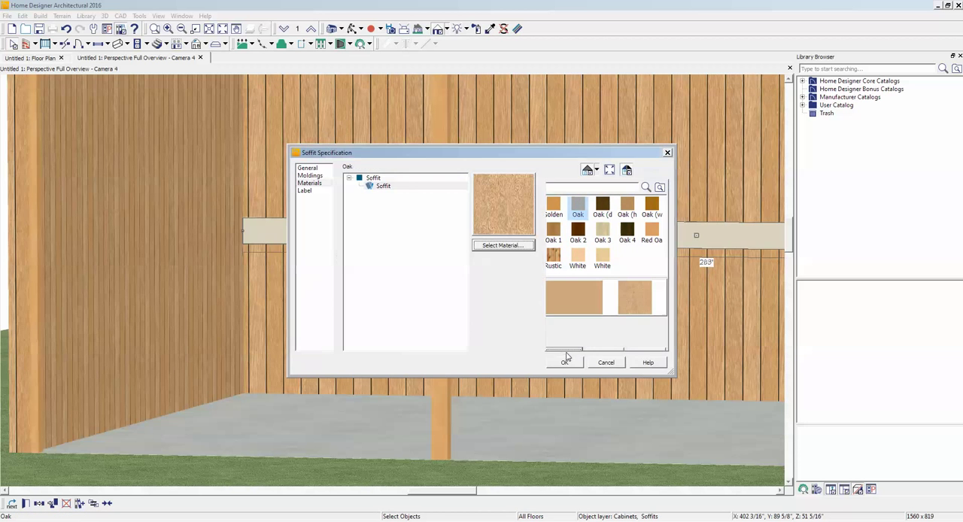
pyautogui.click(566, 364)
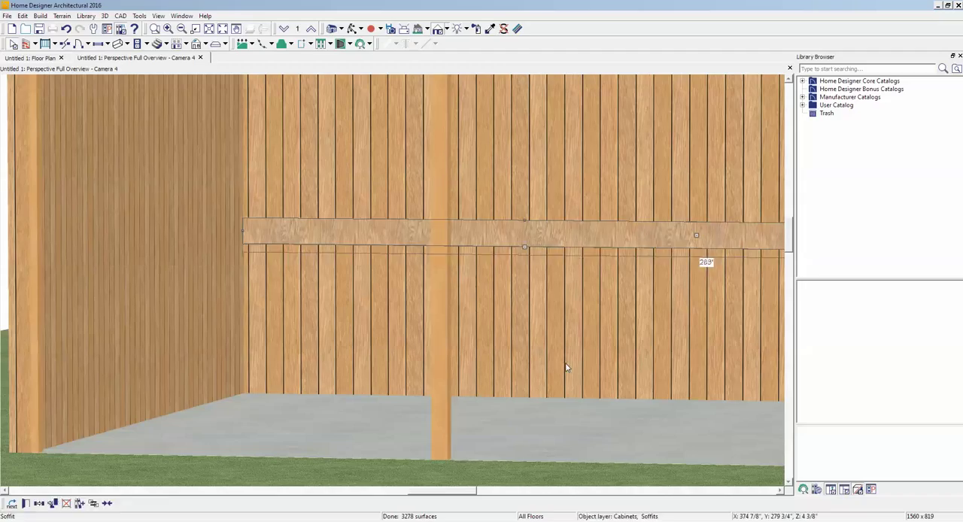
pyautogui.press('Escape')
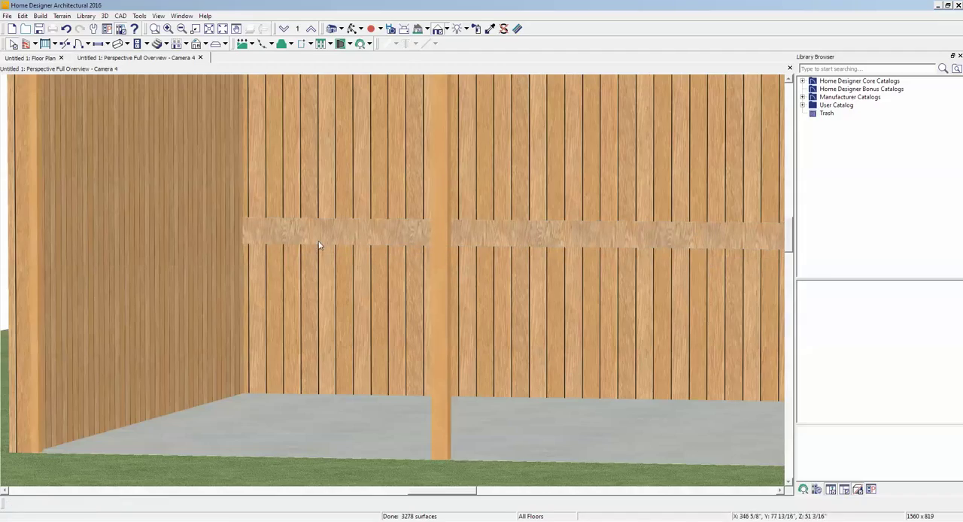
# - Adjust the Oak material's texture rotation angle so the wood grain runs lengthwise along the back-wall board
pyautogui.click(518, 29)
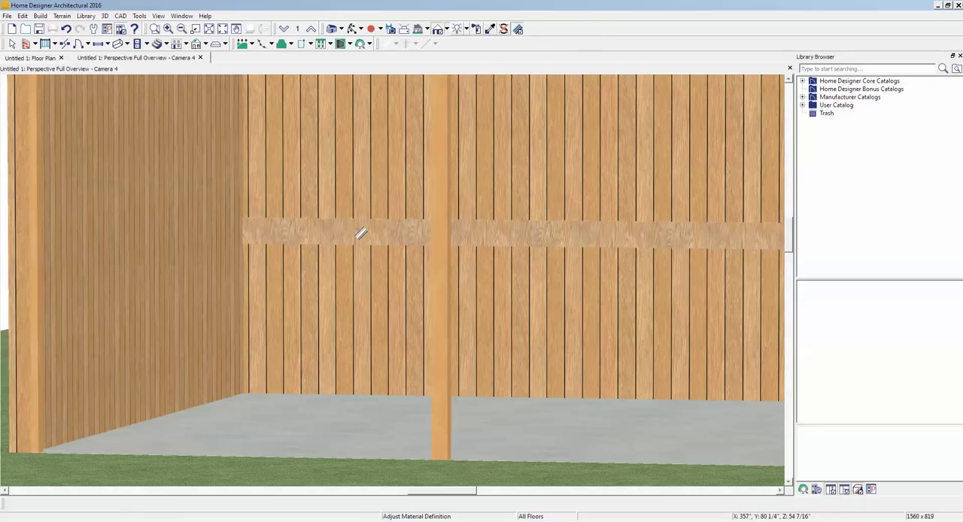
pyautogui.click(360, 234)
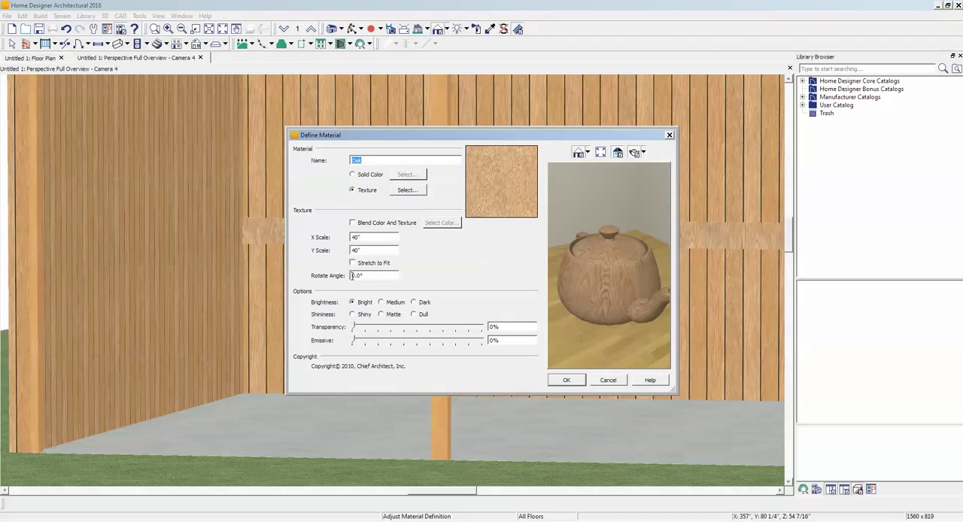
pyautogui.click(351, 275)
pyautogui.click(565, 381)
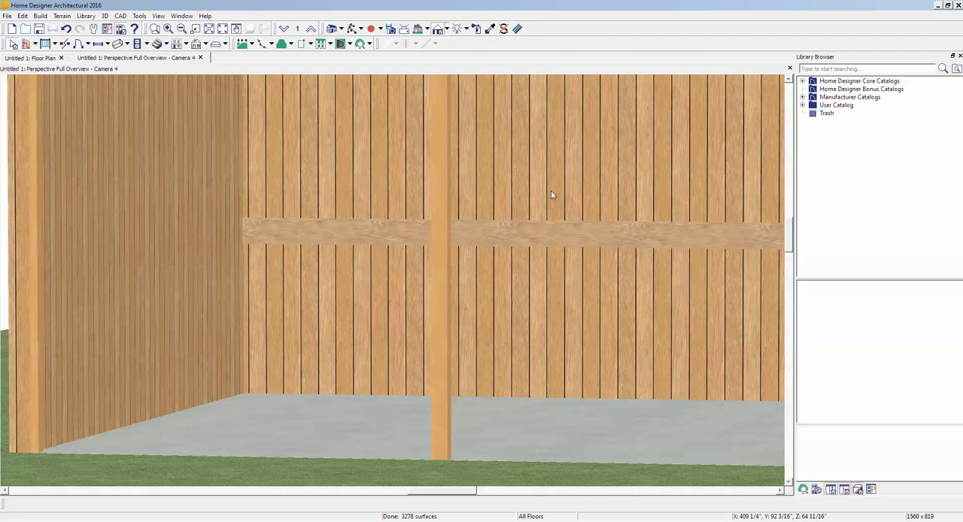
pyautogui.scroll(-3, 551, 191)
pyautogui.scroll(-3, 551, 194)
pyautogui.scroll(1, 449, 188)
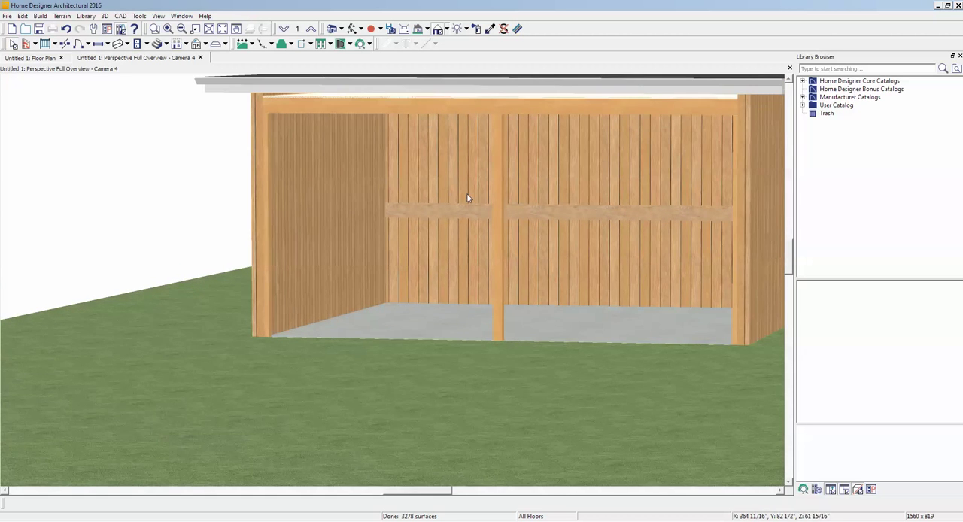
pyautogui.scroll(-1, 463, 195)
pyautogui.scroll(-1, 462, 194)
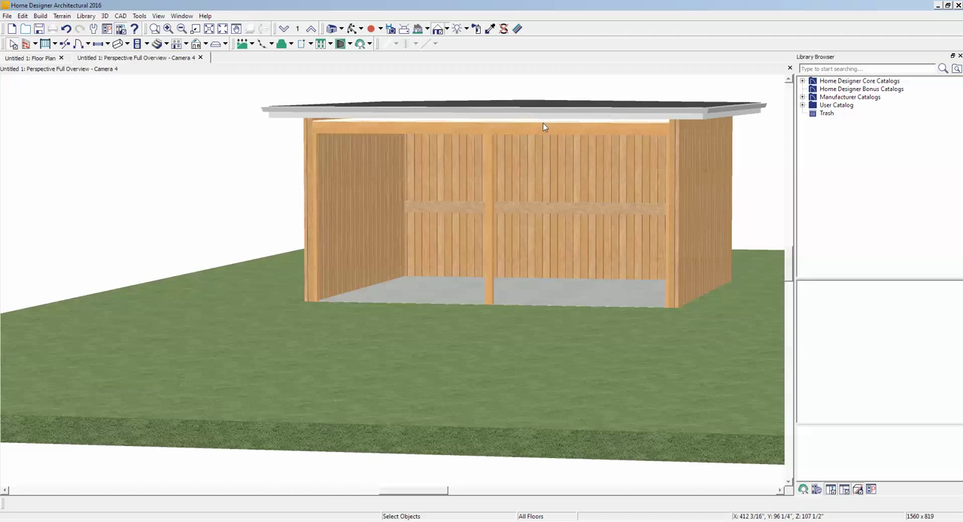
# - Create an elevation view from the floor plan, looking straight at the garage's open front
pyautogui.hotkey('ctrl', 'Tab')
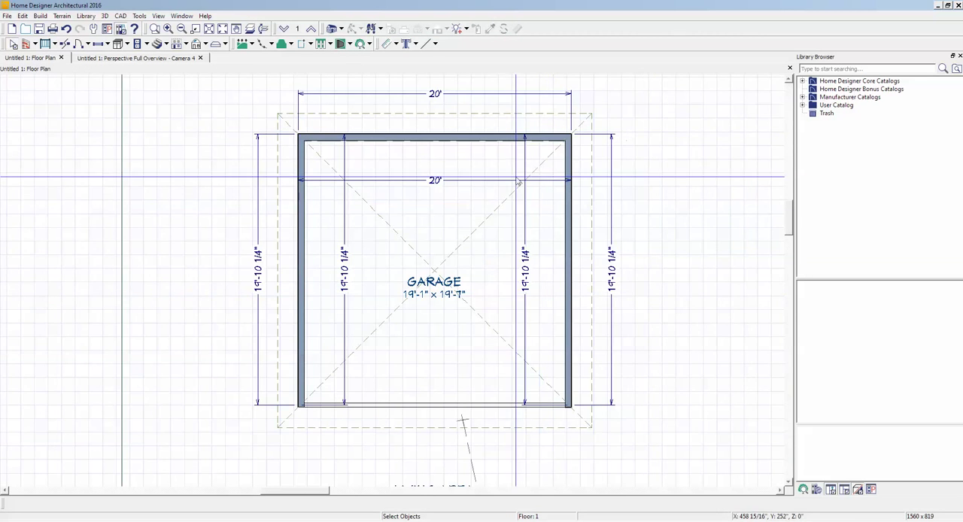
pyautogui.click(340, 29)
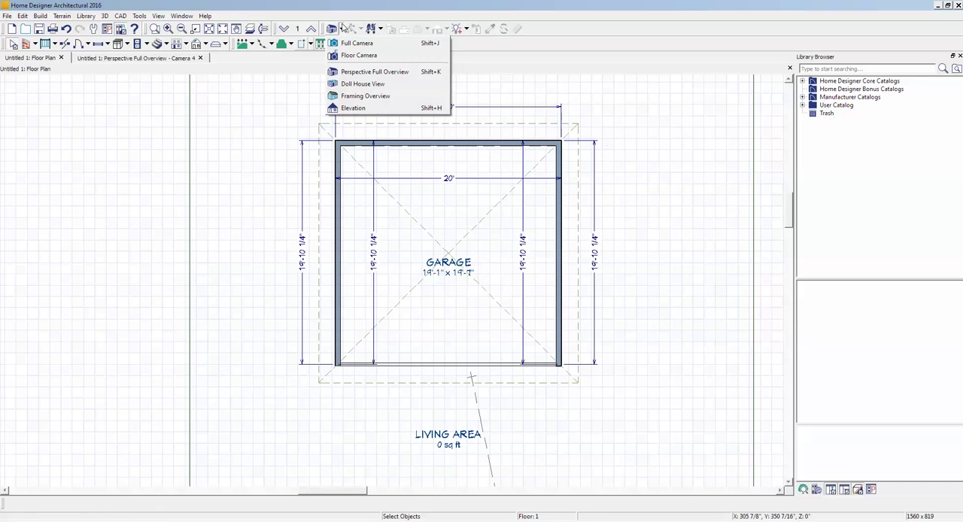
pyautogui.click(356, 108)
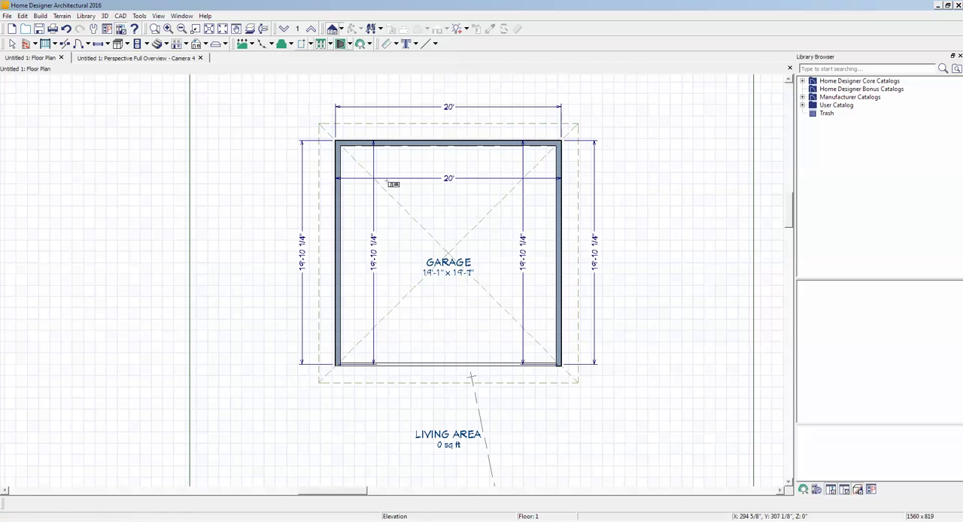
pyautogui.moveTo(450, 410); pyautogui.dragTo(451, 345)
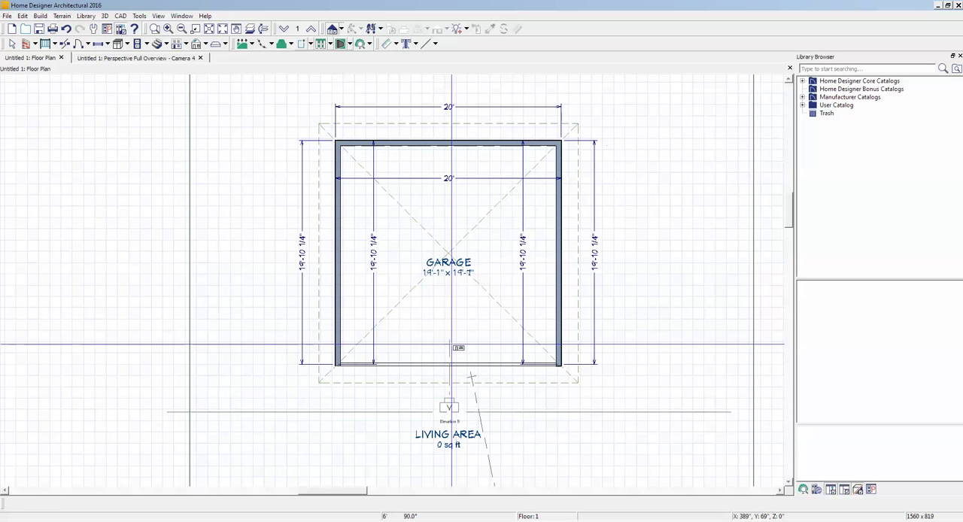
pyautogui.moveTo(452, 346); pyautogui.dragTo(452, 344)
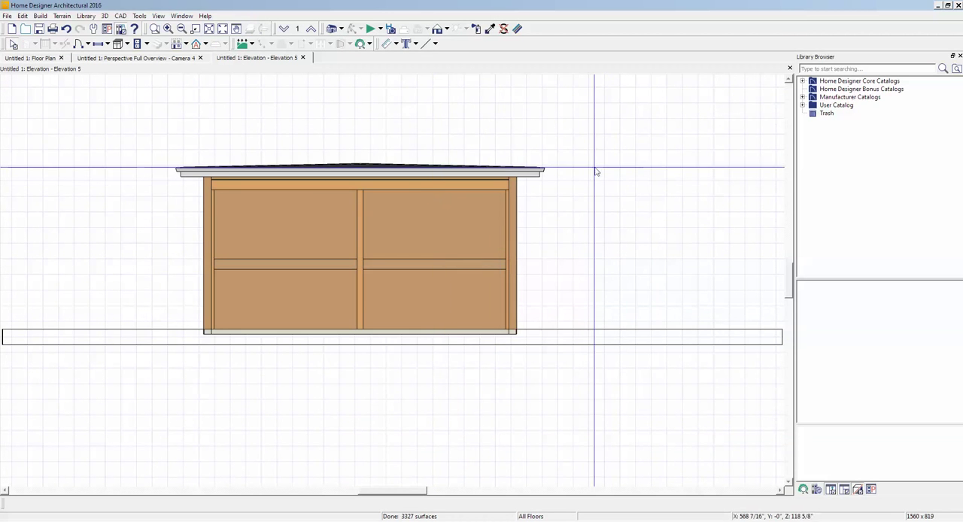
# - Place a 24" by 24" soffit just outside the garage's open front, right of centre, and check it in the perspective and elevation views
pyautogui.hotkey('ctrl', 'Tab')
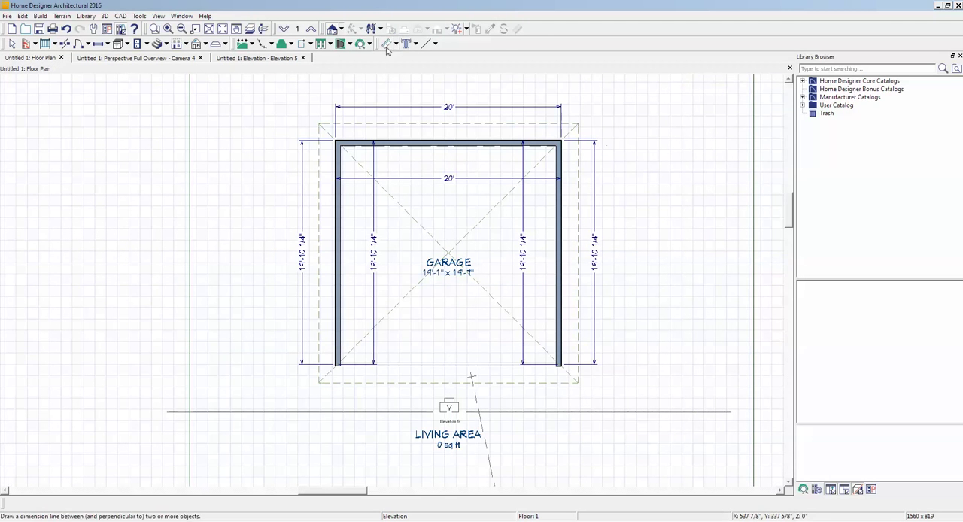
pyautogui.click(128, 45)
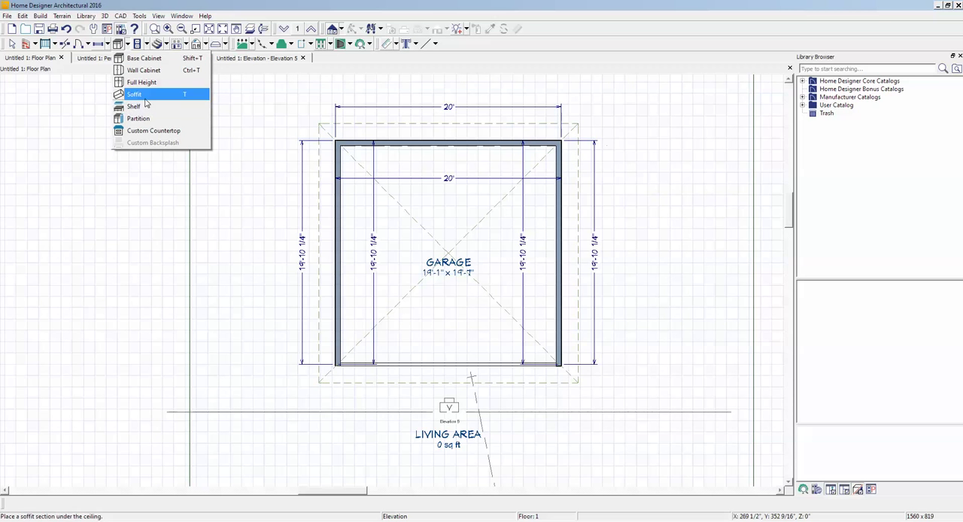
pyautogui.click(139, 94)
pyautogui.click(485, 368)
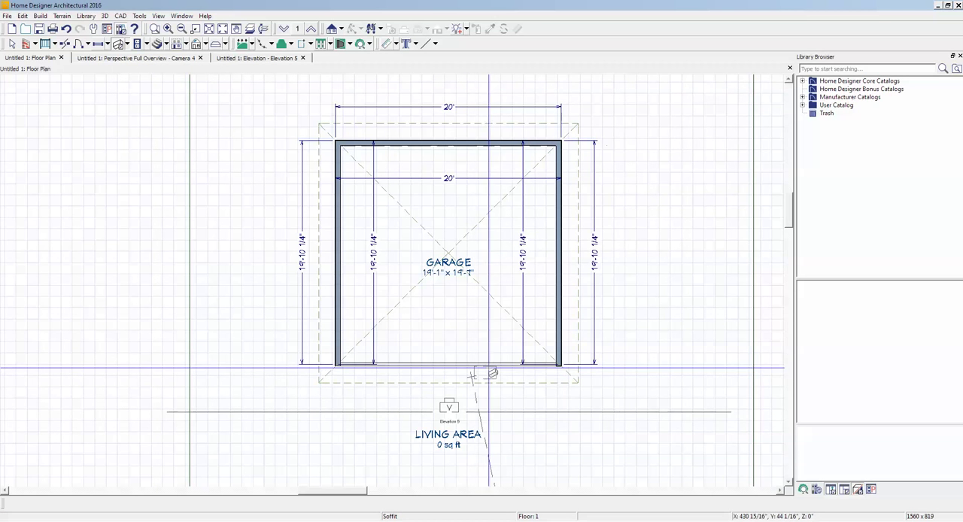
pyautogui.press('space')
pyautogui.hotkey('ctrl', 'Tab')
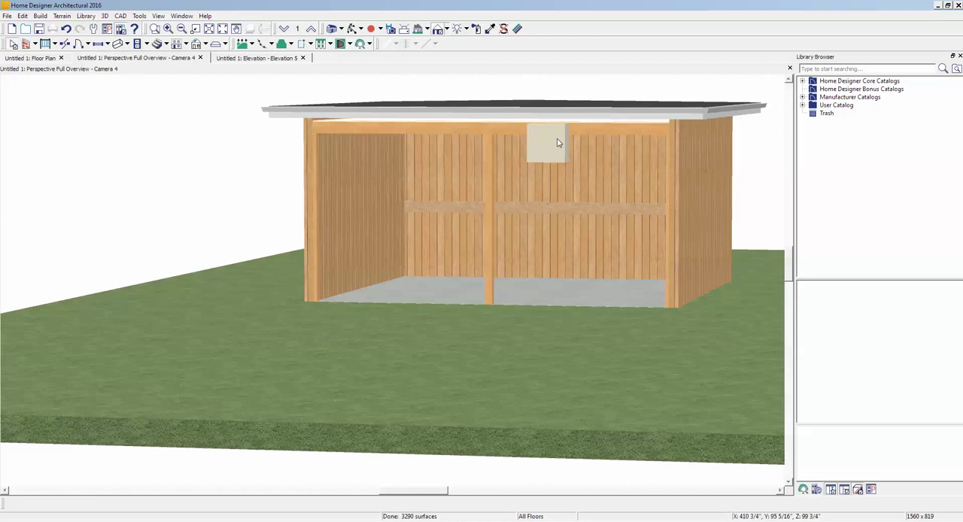
pyautogui.scroll(3, 551, 145)
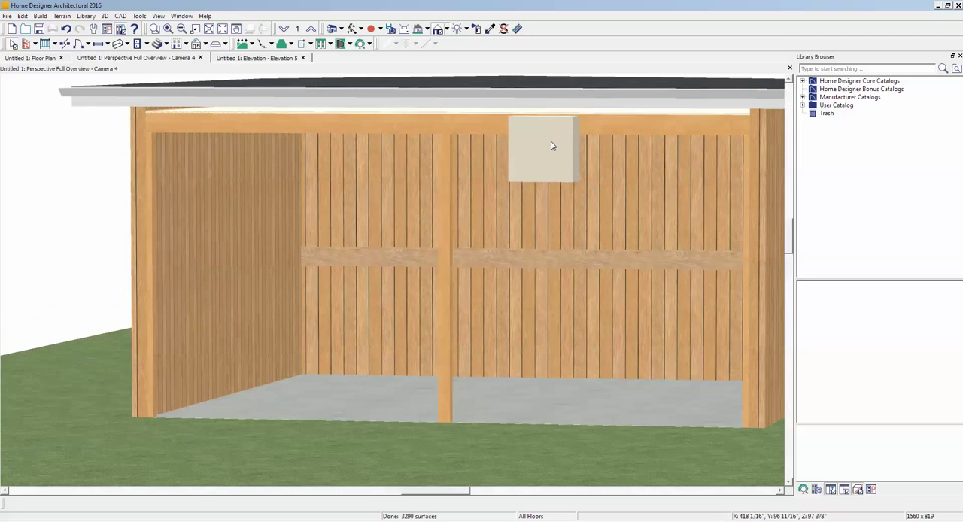
pyautogui.hotkey('ctrl', 'Tab')
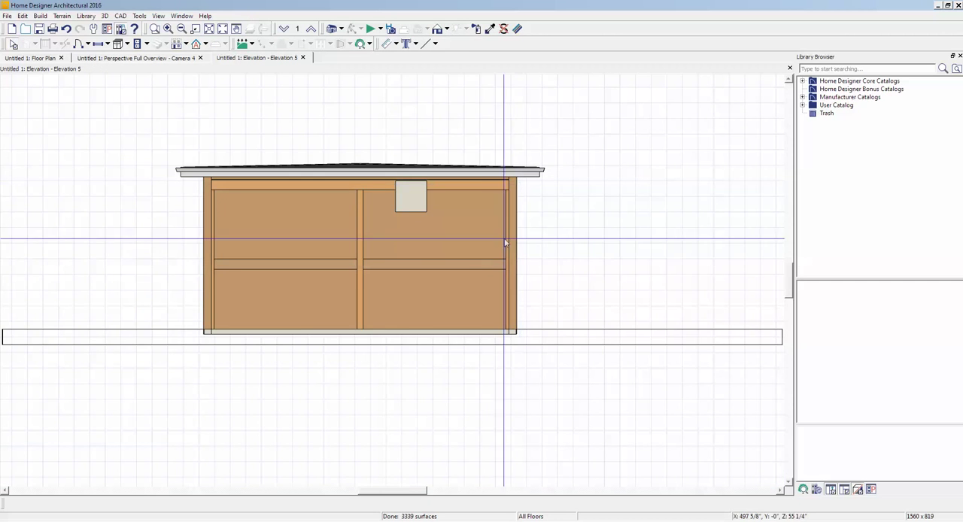
pyautogui.hotkey('ctrl', 'Tab')
# - Rotate the front soffit 90° in plan, then make it a Sloped Soffit in its specification and apply it
pyautogui.scroll(5, 482, 360)
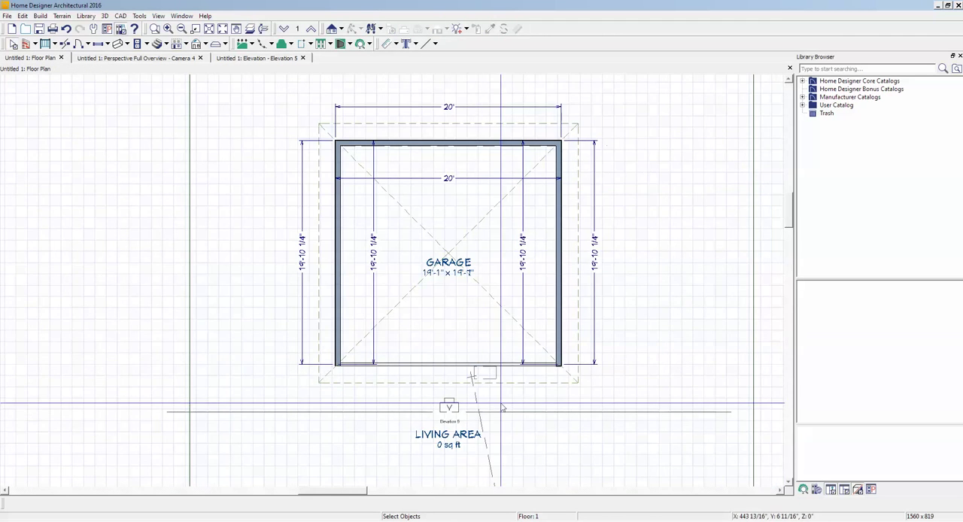
pyautogui.click(467, 343)
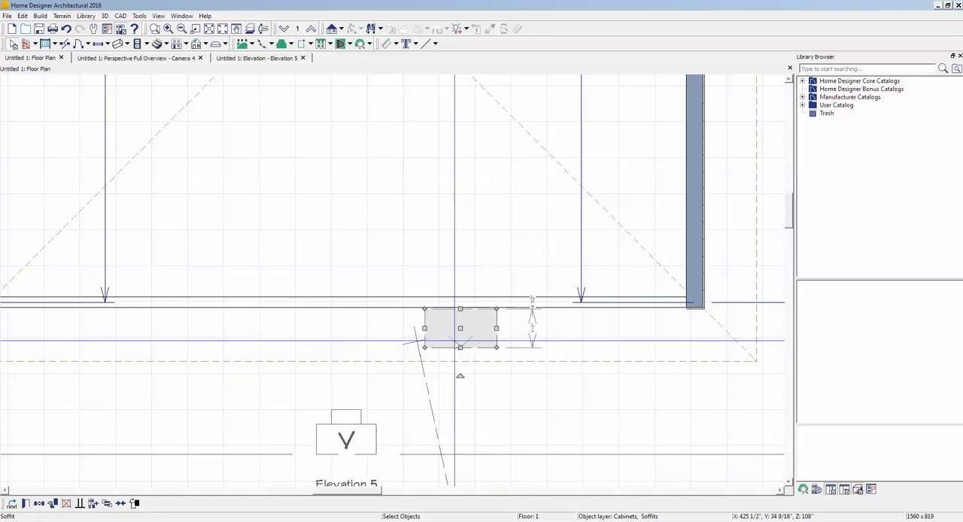
pyautogui.moveTo(461, 376); pyautogui.dragTo(540, 334)
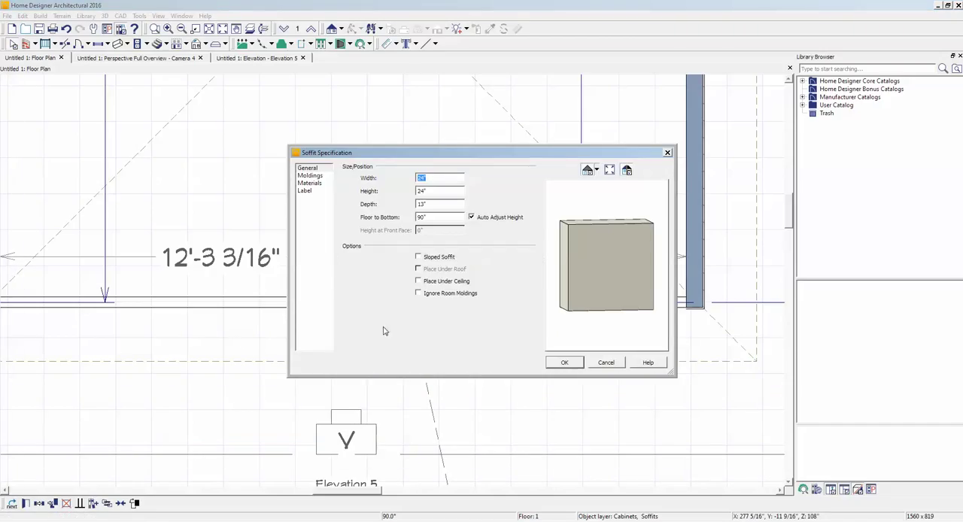
pyautogui.click(418, 258)
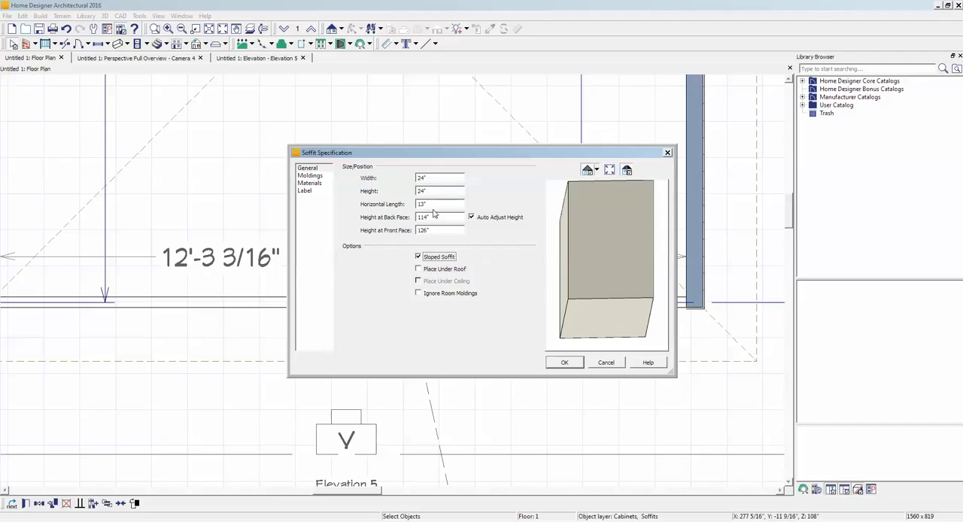
pyautogui.click(564, 363)
# - Reshape the sloped soffit in the perspective overview into a thin diagonal brace angled down from the front beam toward the middle post
pyautogui.hotkey('ctrl', 'Tab')
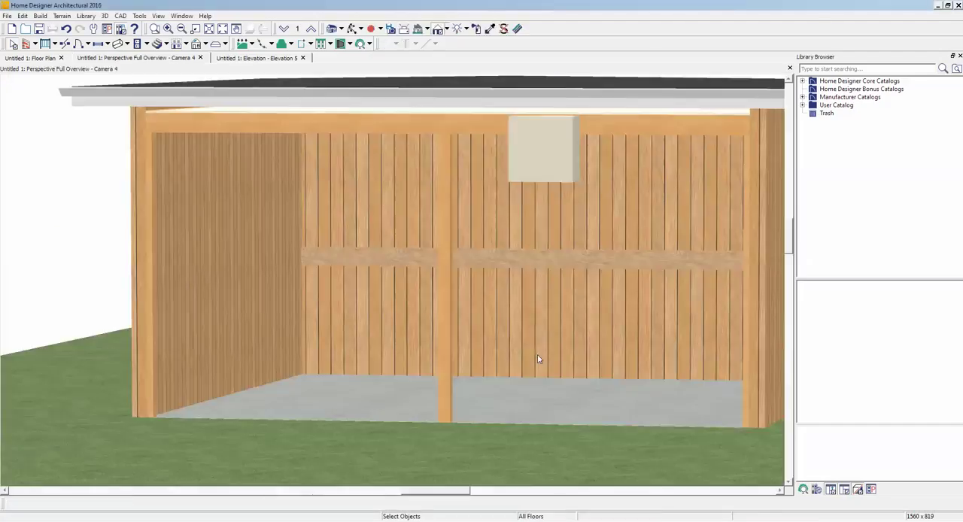
pyautogui.click(536, 159)
pyautogui.moveTo(536, 148); pyautogui.dragTo(479, 181)
pyautogui.moveTo(479, 215); pyautogui.dragTo(478, 162)
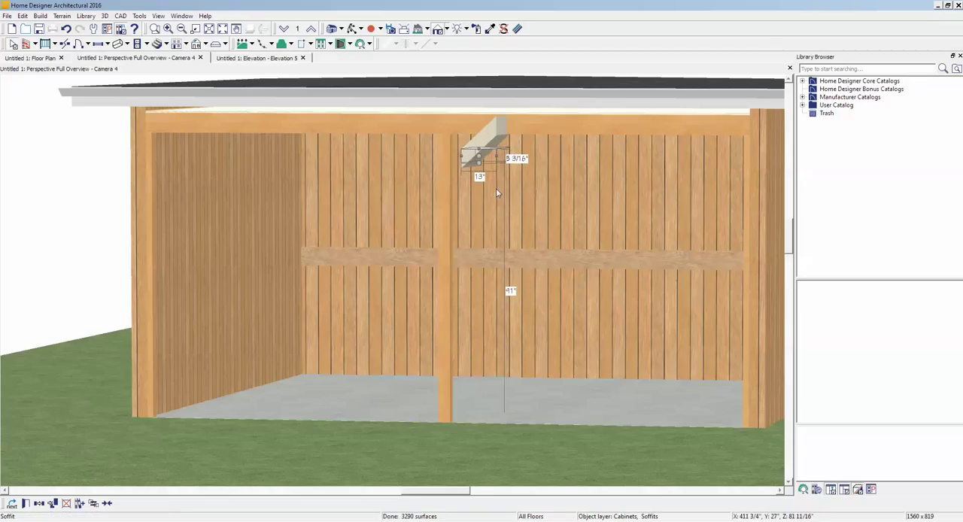
pyautogui.press('Escape')
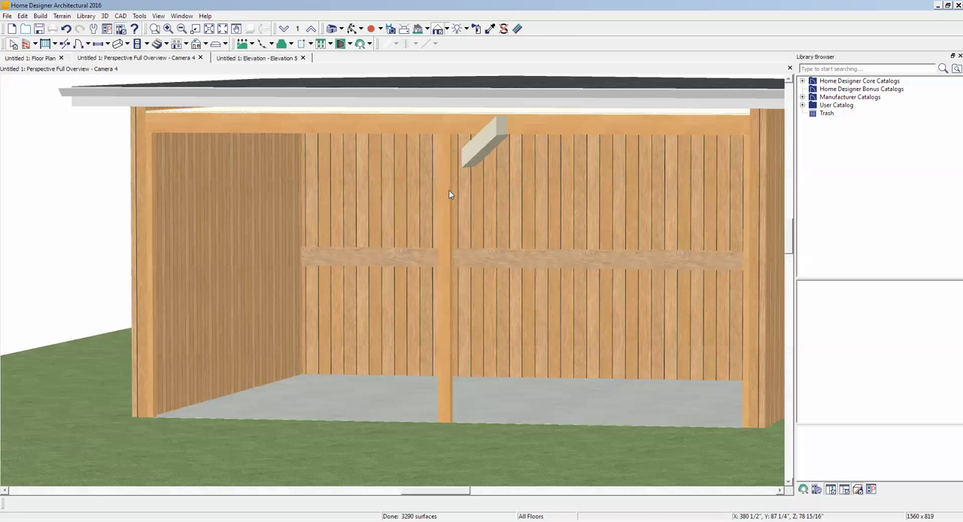
# - Check the newel post width in the front railing's specification, then leave the specification without changes
pyautogui.click(450, 194)
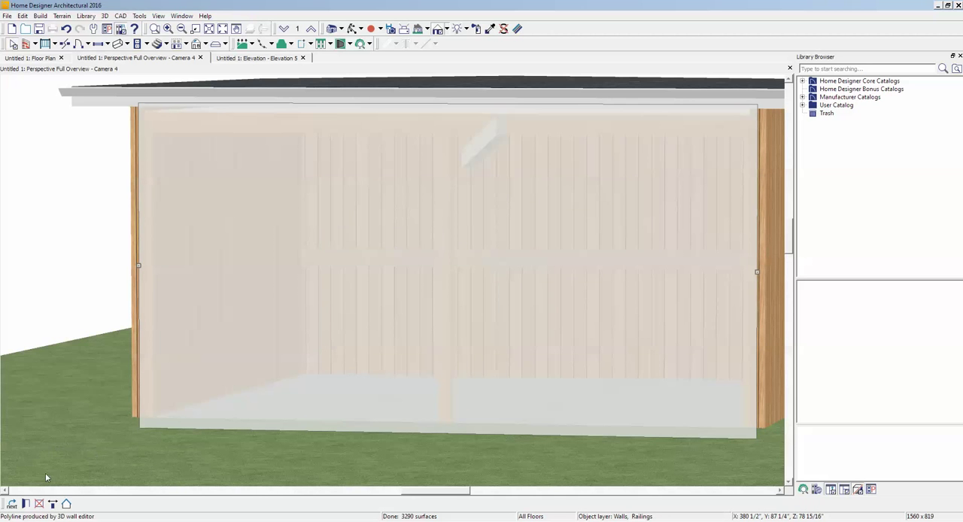
pyautogui.click(26, 505)
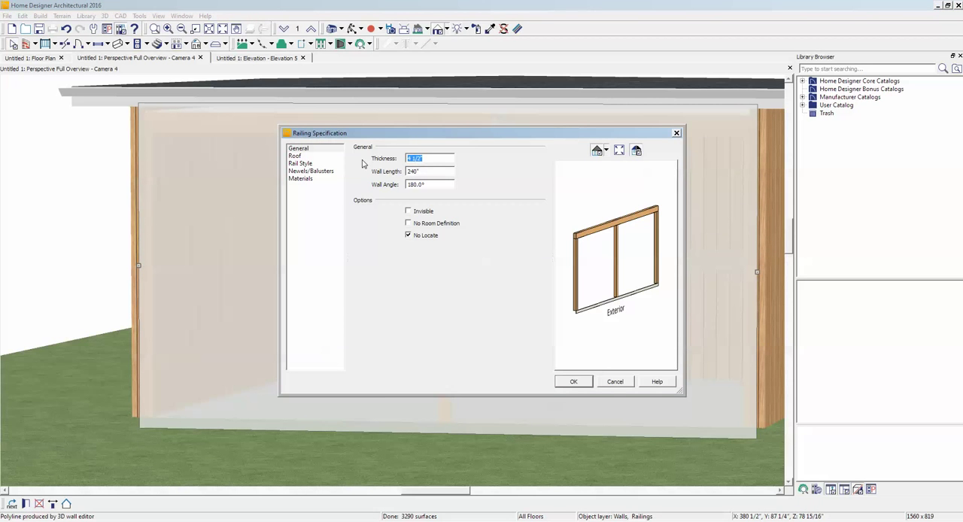
pyautogui.click(309, 171)
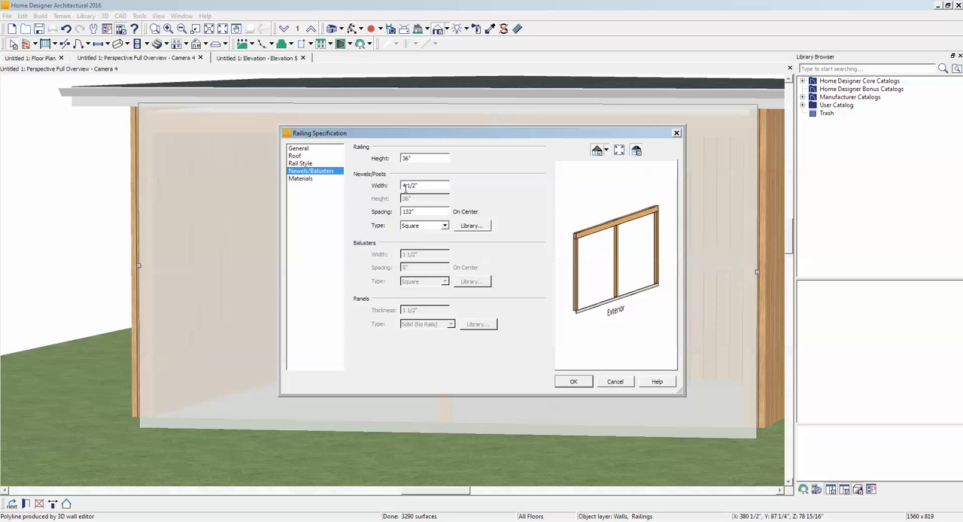
pyautogui.click(616, 381)
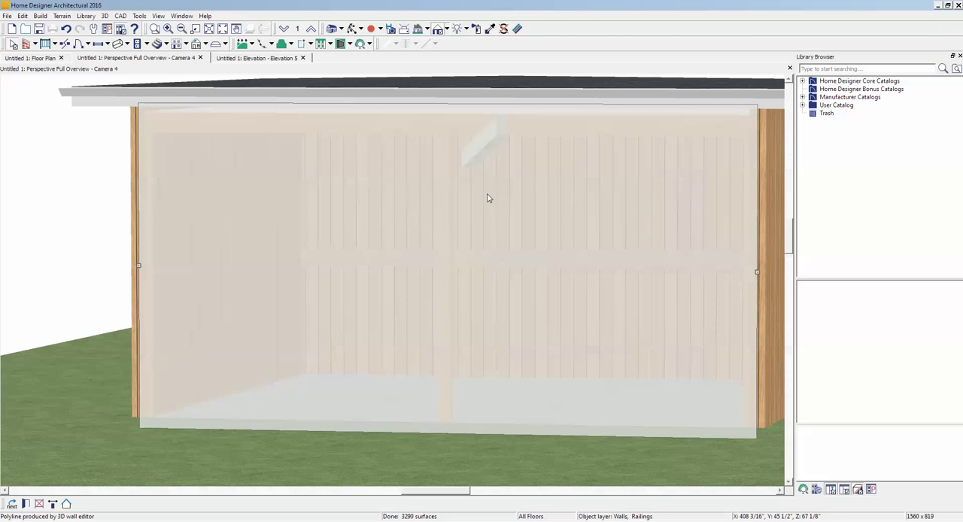
pyautogui.press('Escape')
# - Set the diagonal soffit brace's height to 4.5" in its specification
pyautogui.rightClick(481, 155)
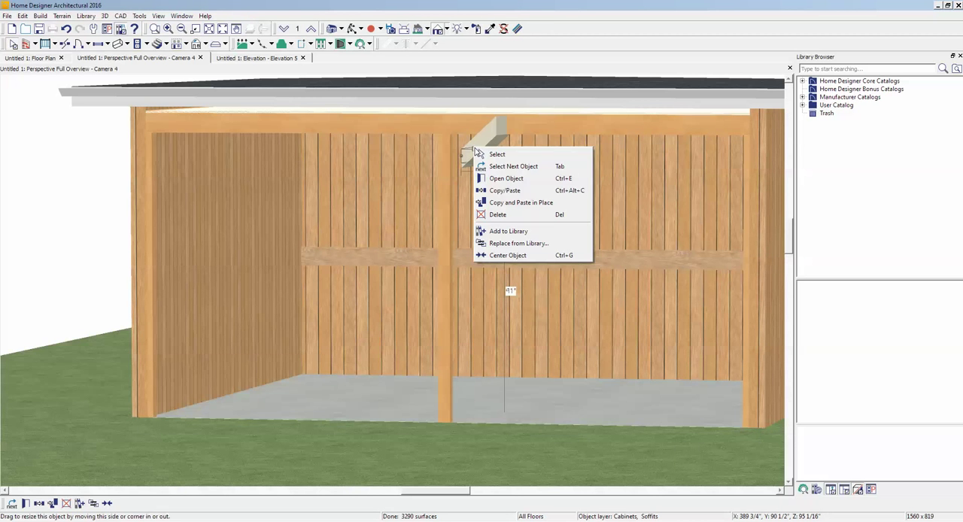
pyautogui.click(523, 183)
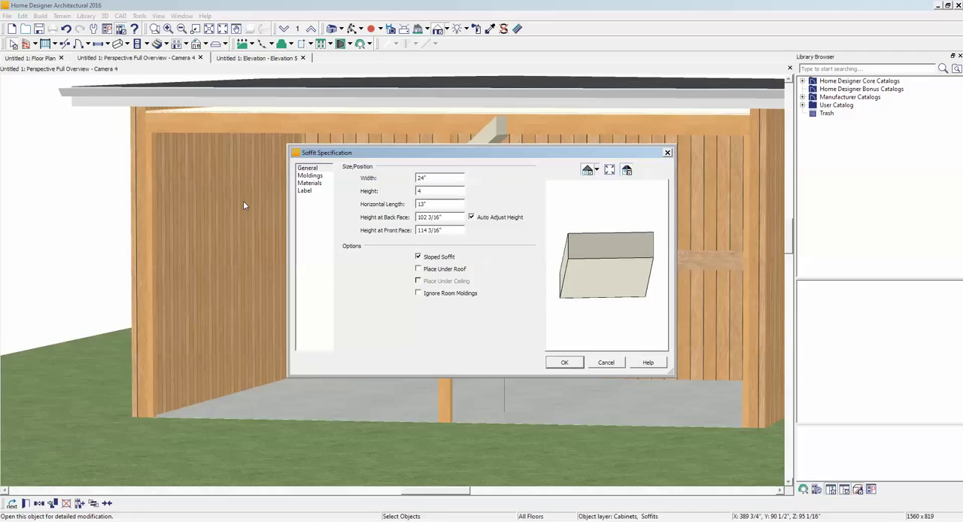
pyautogui.click(563, 363)
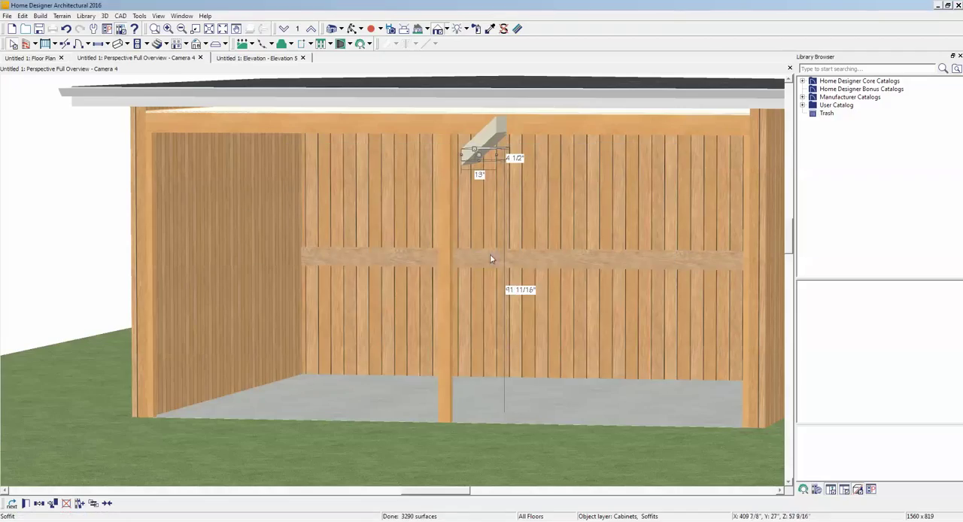
# - Pick up the middle post's Birch (honey) material and apply it to the diagonal soffit brace
pyautogui.click(488, 30)
pyautogui.click(447, 183)
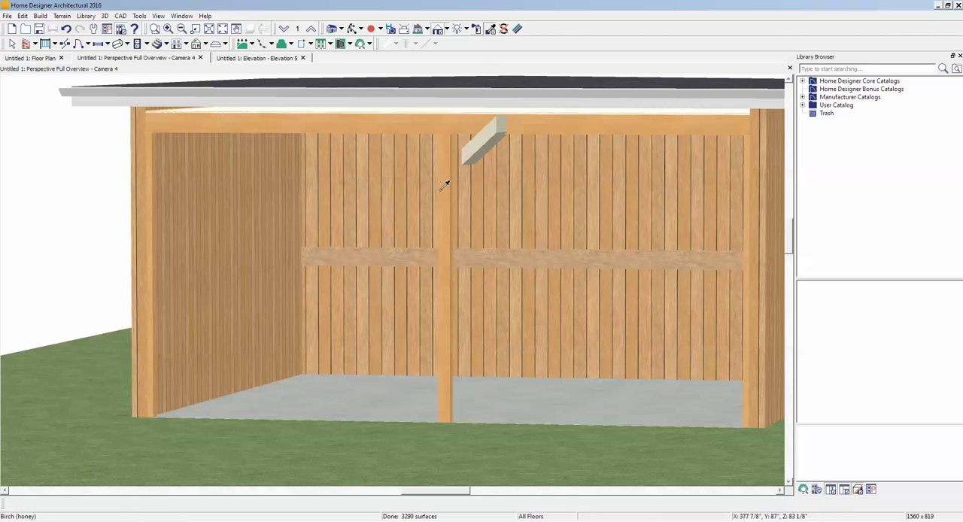
pyautogui.click(481, 151)
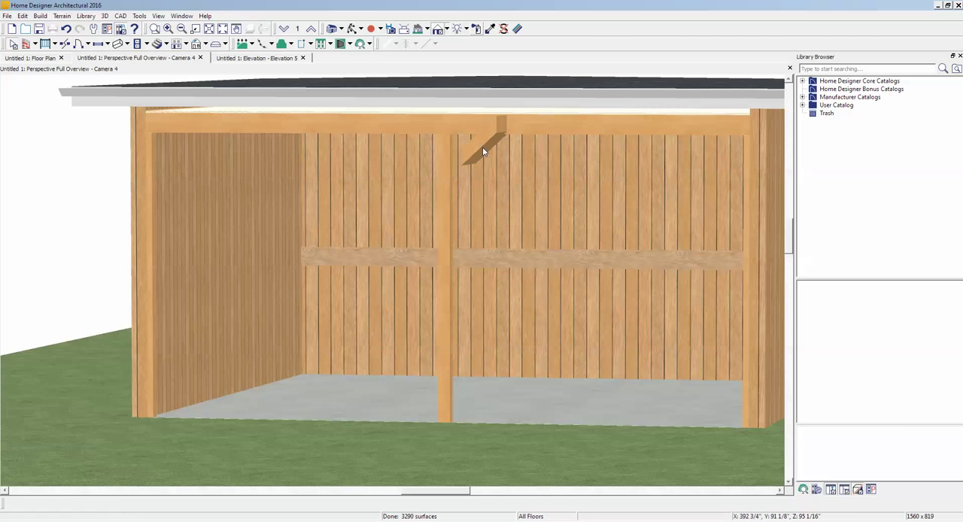
# - In the elevation view, move the brace against the middle post's right face with its upper end meeting the front beam
pyautogui.hotkey('ctrl', 'Tab')
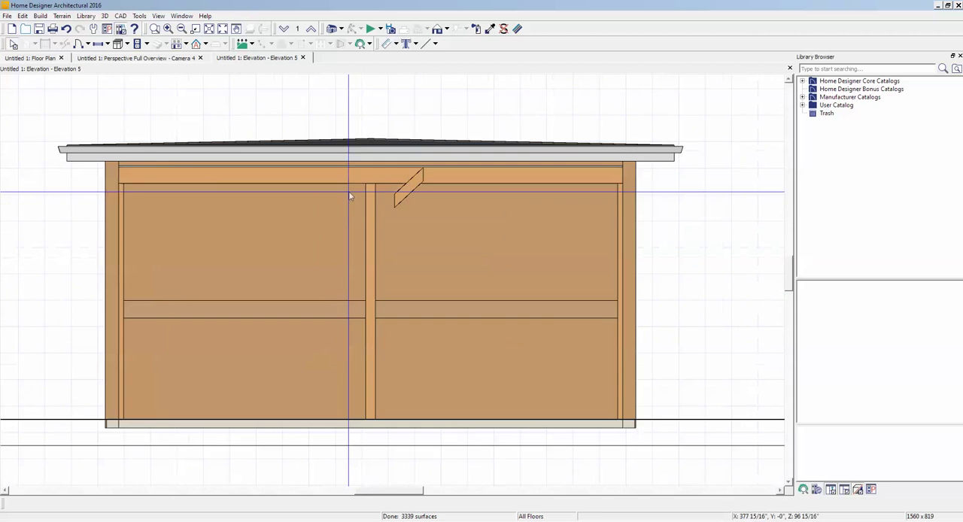
pyautogui.scroll(1, 350, 184)
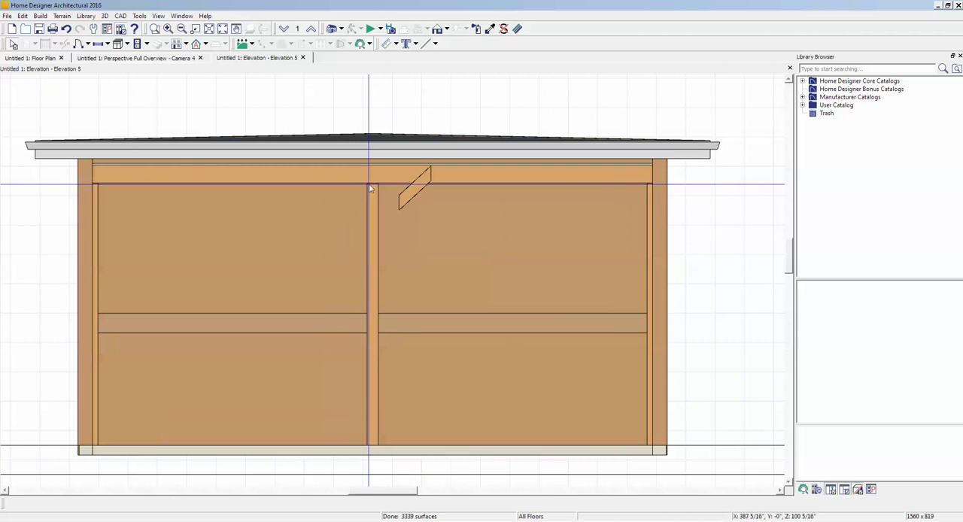
pyautogui.click(416, 196)
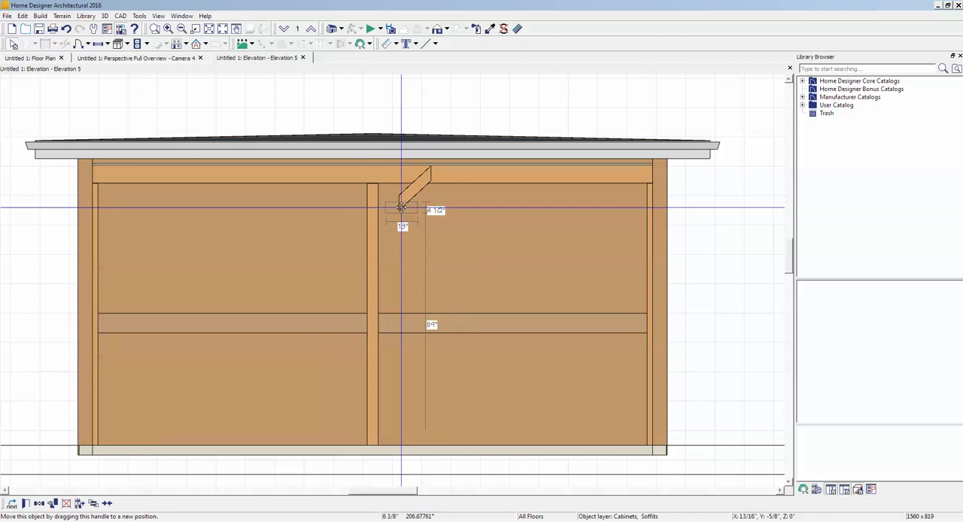
pyautogui.moveTo(401, 207); pyautogui.dragTo(394, 212)
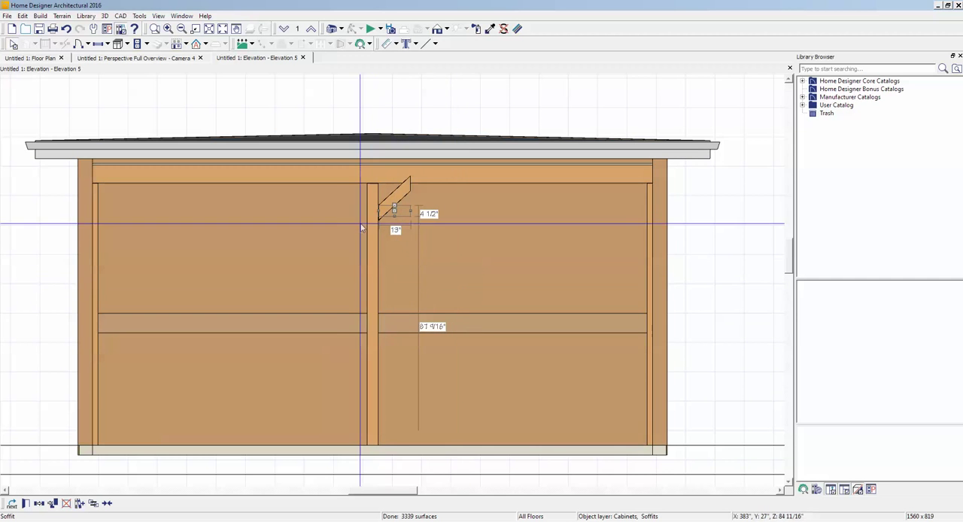
pyautogui.scroll(2, 368, 182)
pyautogui.scroll(1, 370, 182)
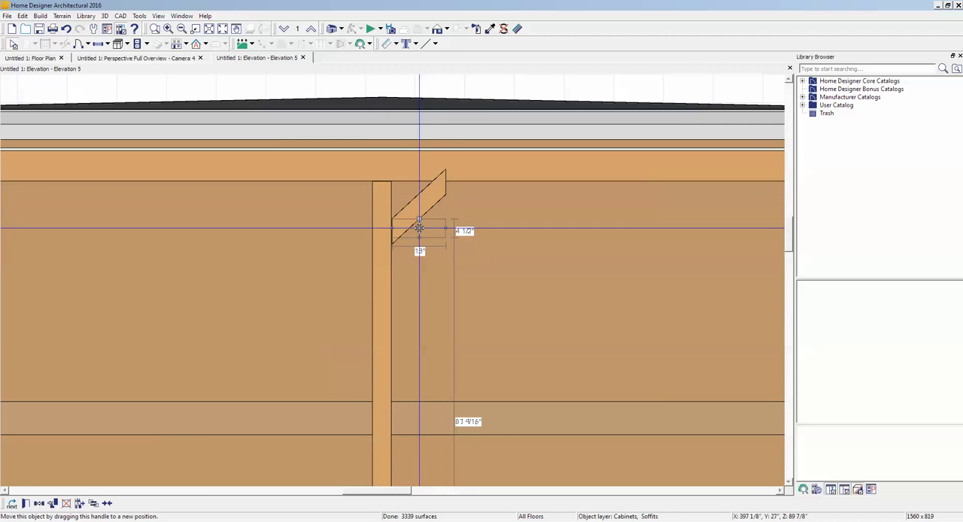
pyautogui.moveTo(419, 228); pyautogui.dragTo(419, 216)
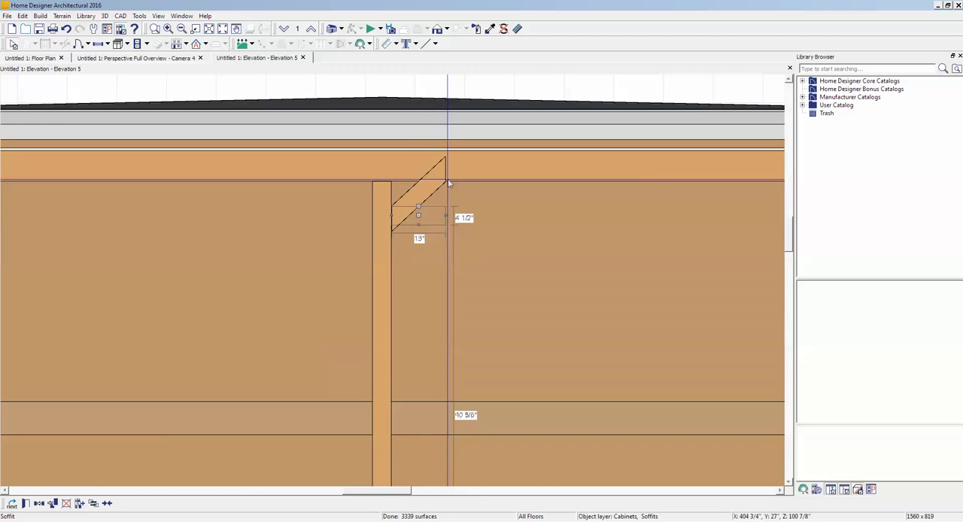
# - In the floor plan, resize the brace to about 3 9/16" deep so it fits between the front railing's lines
pyautogui.hotkey('ctrl', 'Tab')
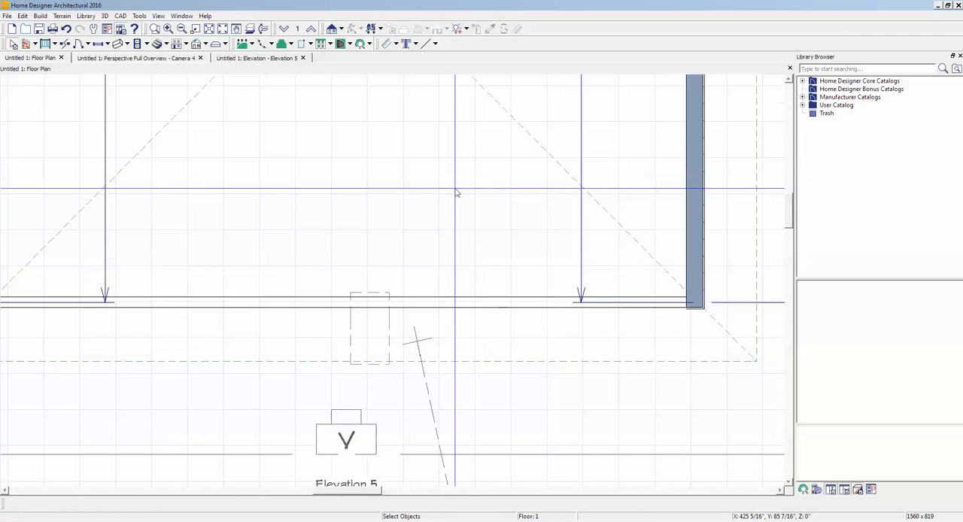
pyautogui.click(376, 349)
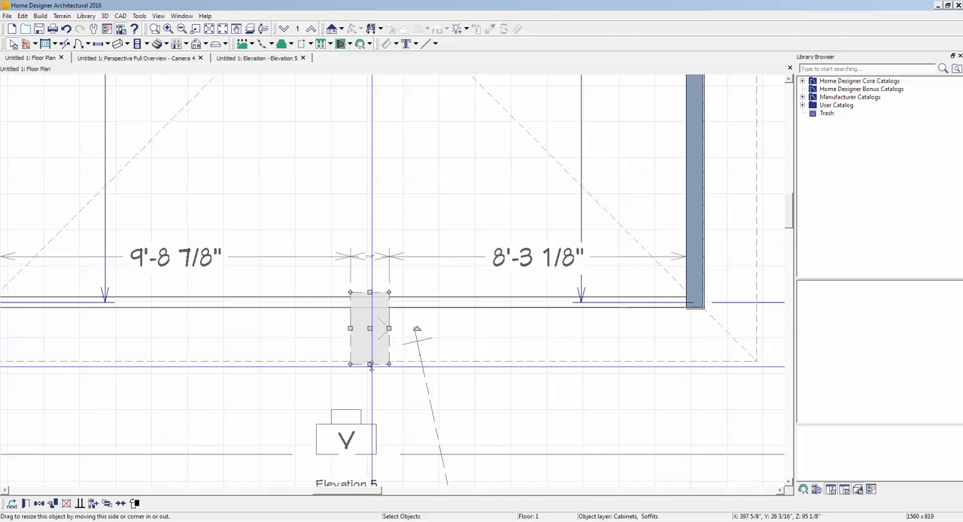
pyautogui.moveTo(371, 365); pyautogui.dragTo(369, 309)
pyautogui.scroll(6, 345, 305)
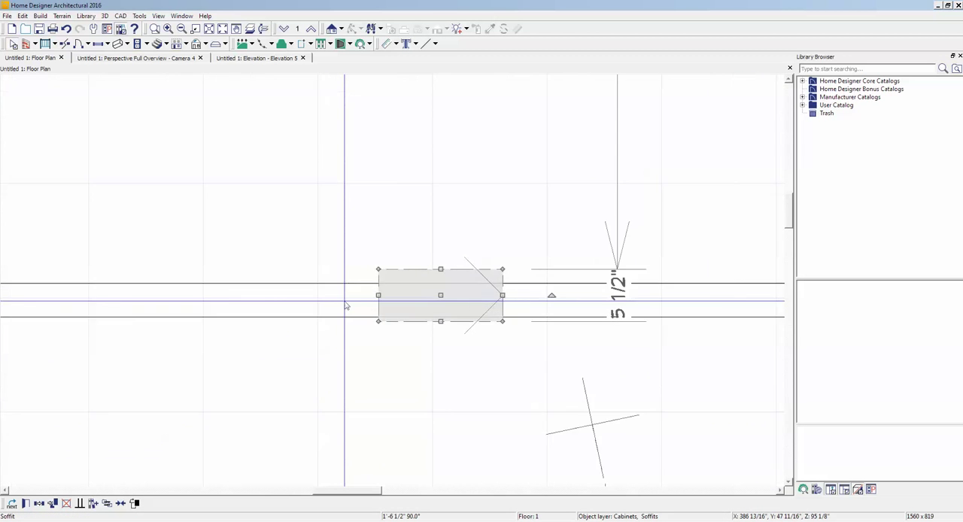
pyautogui.scroll(1, 345, 305)
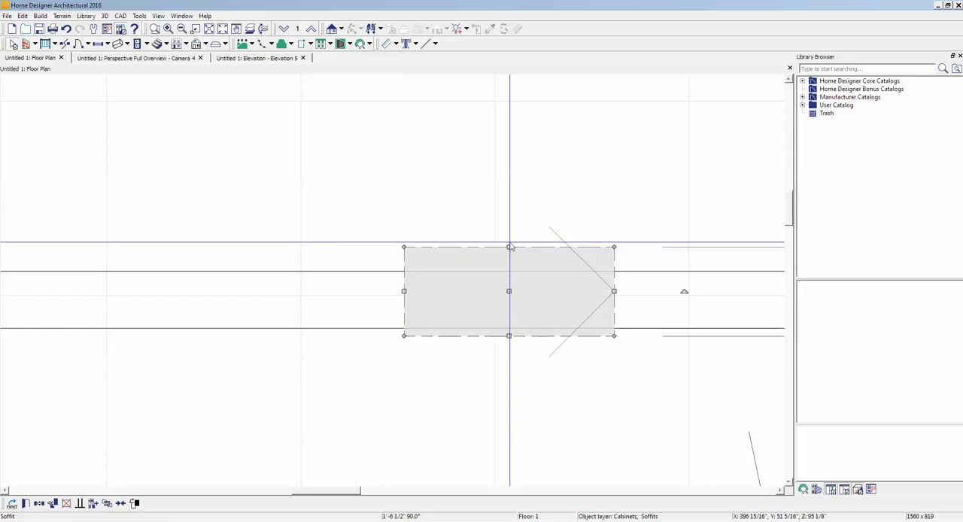
pyautogui.moveTo(509, 247); pyautogui.dragTo(509, 271)
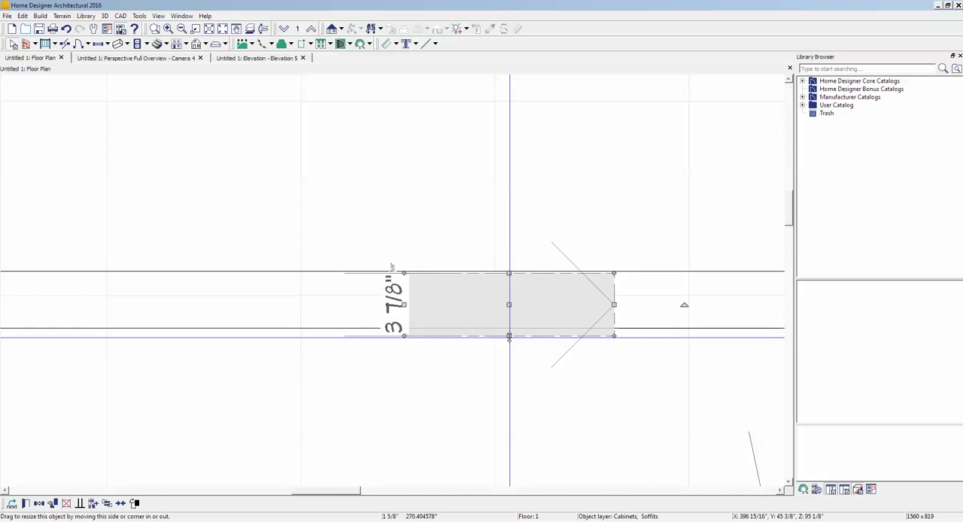
pyautogui.moveTo(509, 338); pyautogui.dragTo(507, 327)
pyautogui.click(532, 373)
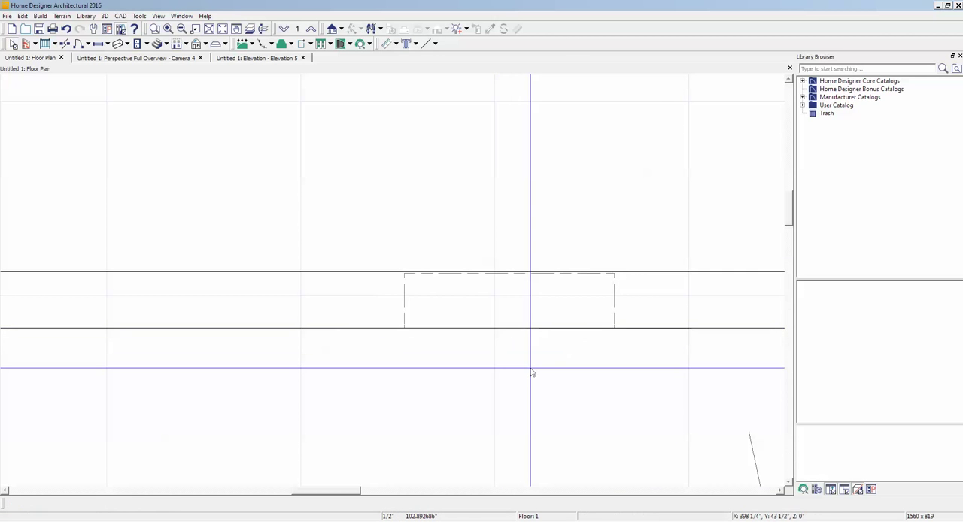
pyautogui.click(505, 299)
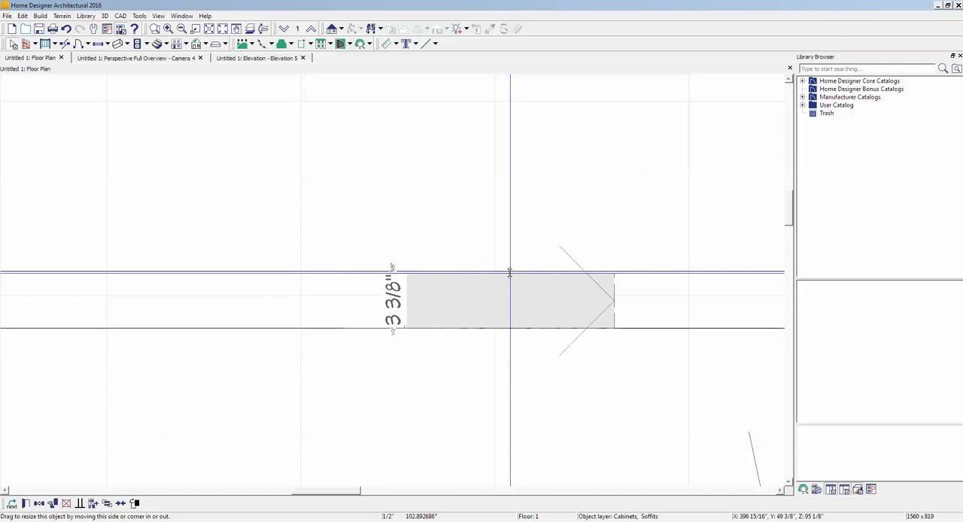
pyautogui.moveTo(510, 272); pyautogui.dragTo(509, 269)
pyautogui.click(508, 396)
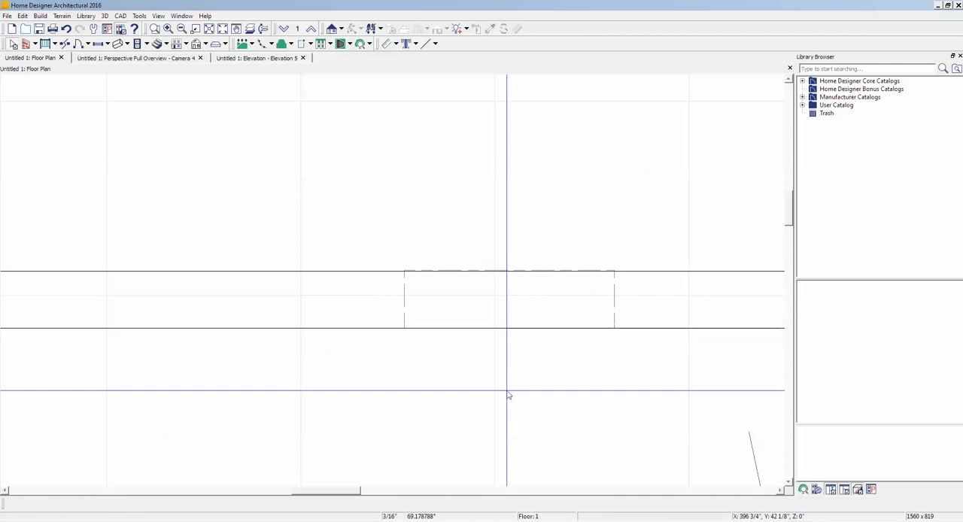
# - Copy the brace to the left along the front railing in the floor plan and rotate the copy 180°
pyautogui.hotkey('ctrl', 'Tab')
pyautogui.hotkey('ctrl', 'Tab')
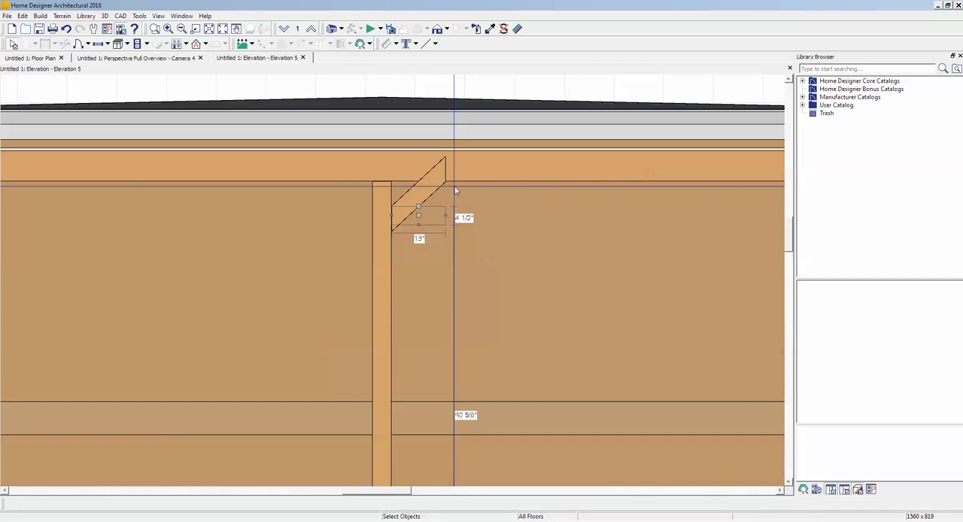
pyautogui.hotkey('ctrl', 'Tab')
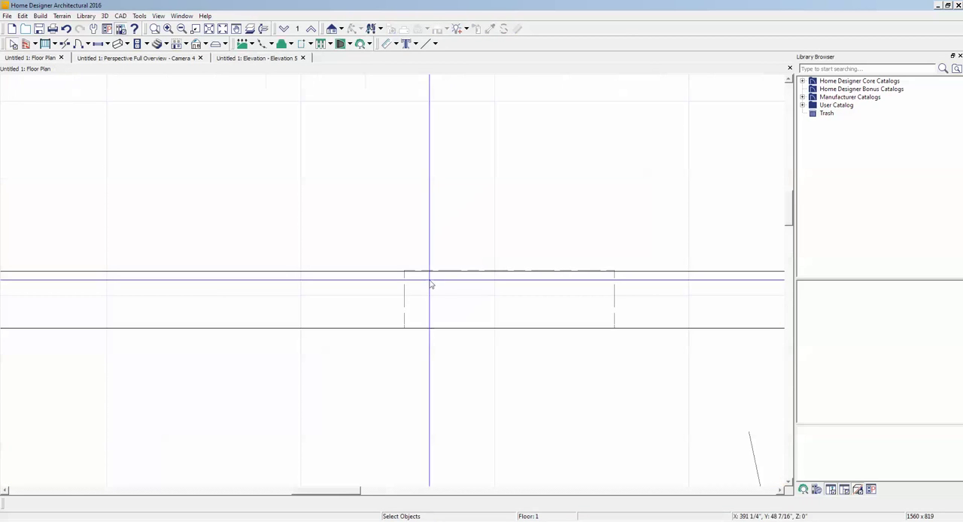
pyautogui.rightClick(486, 291)
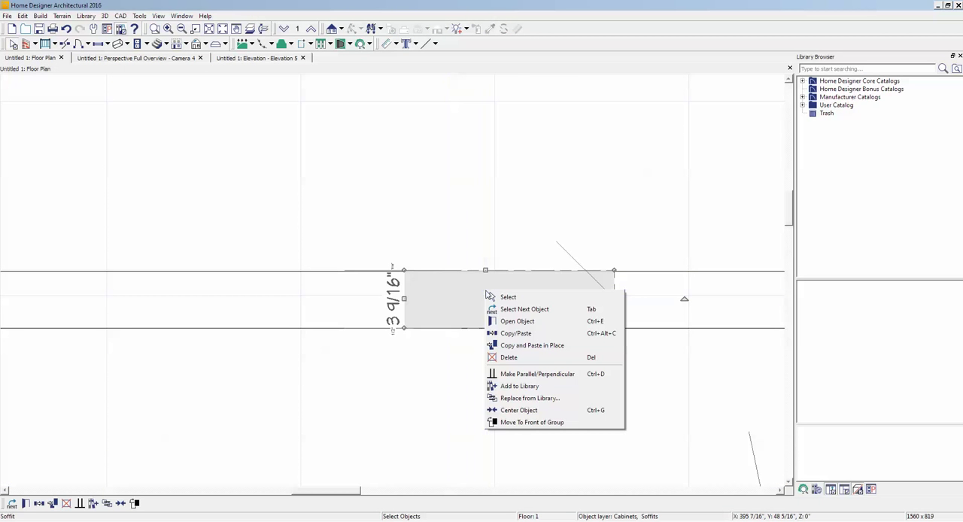
pyautogui.click(527, 334)
pyautogui.moveTo(510, 301); pyautogui.dragTo(250, 299)
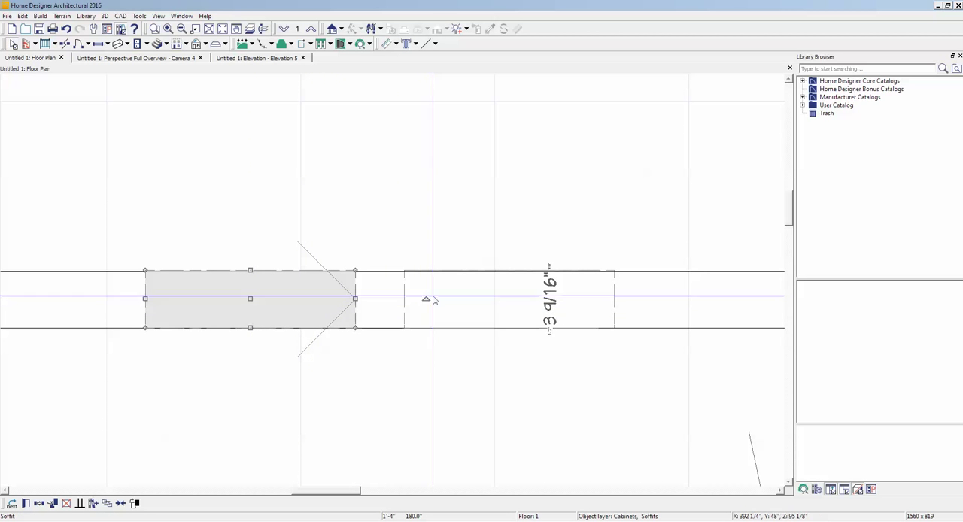
pyautogui.moveTo(426, 298); pyautogui.dragTo(86, 299)
# - In the perspective overview, fine-tune the copied brace's position so it meets the middle post's left face and the beam
pyautogui.hotkey('ctrl', 'Tab')
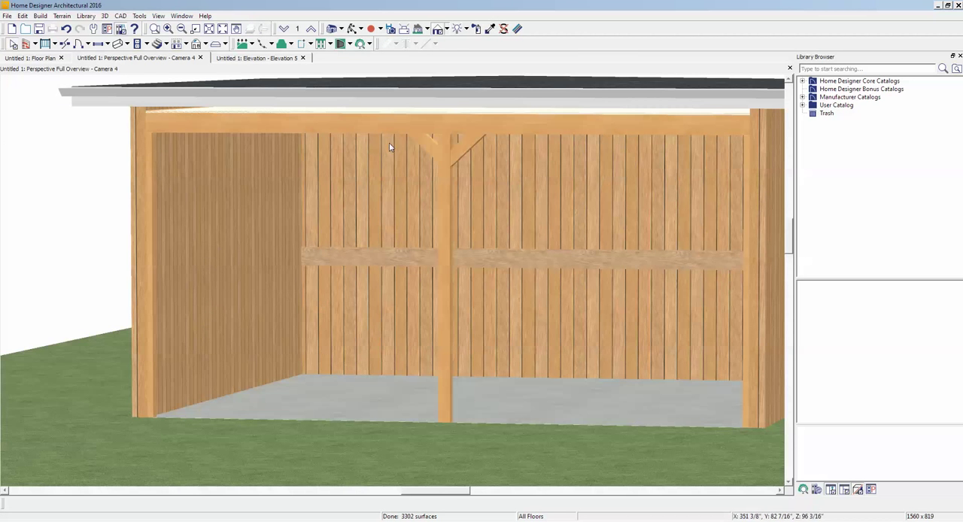
pyautogui.scroll(5, 390, 147)
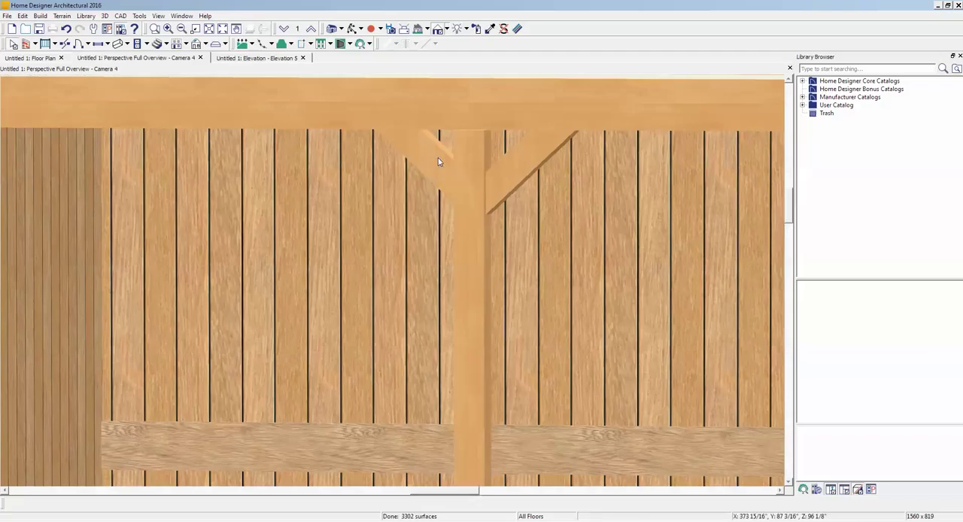
pyautogui.click(431, 168)
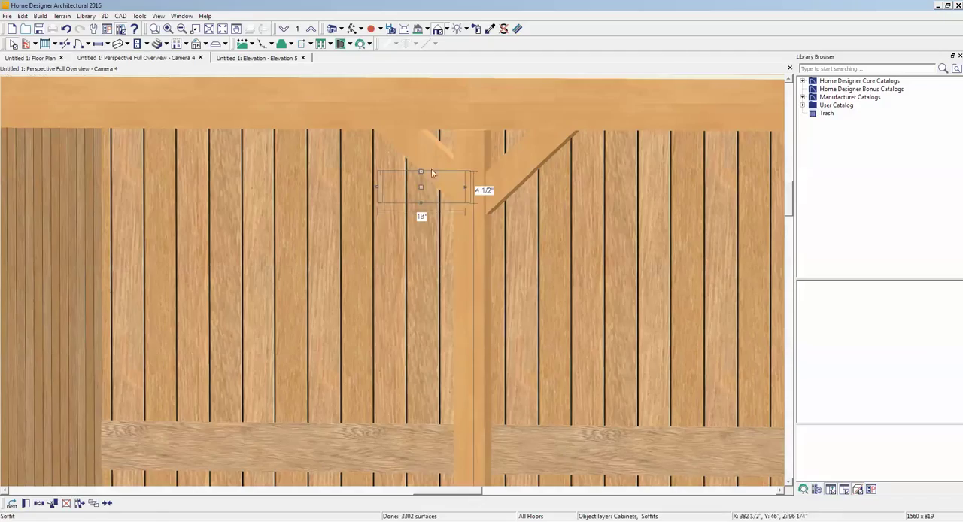
pyautogui.moveTo(415, 186); pyautogui.dragTo(408, 186)
pyautogui.press('Escape')
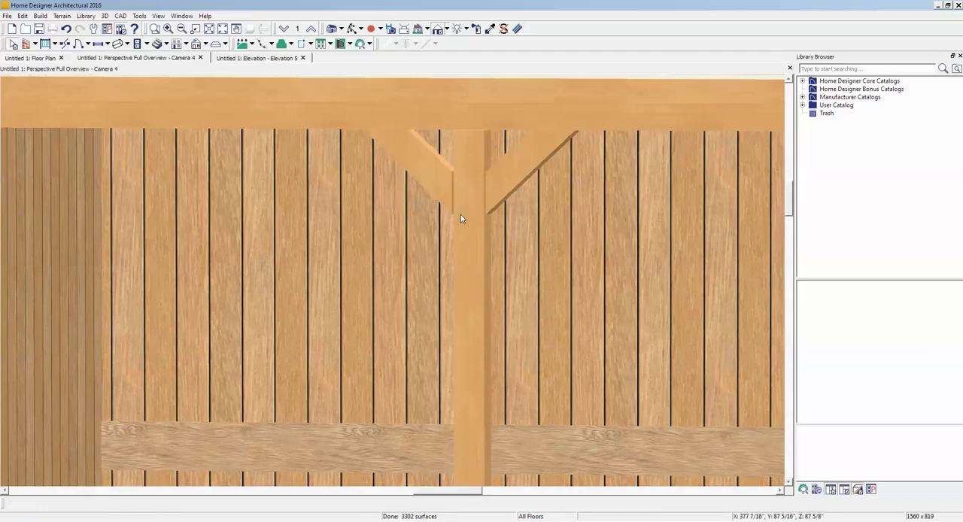
pyautogui.click(411, 188)
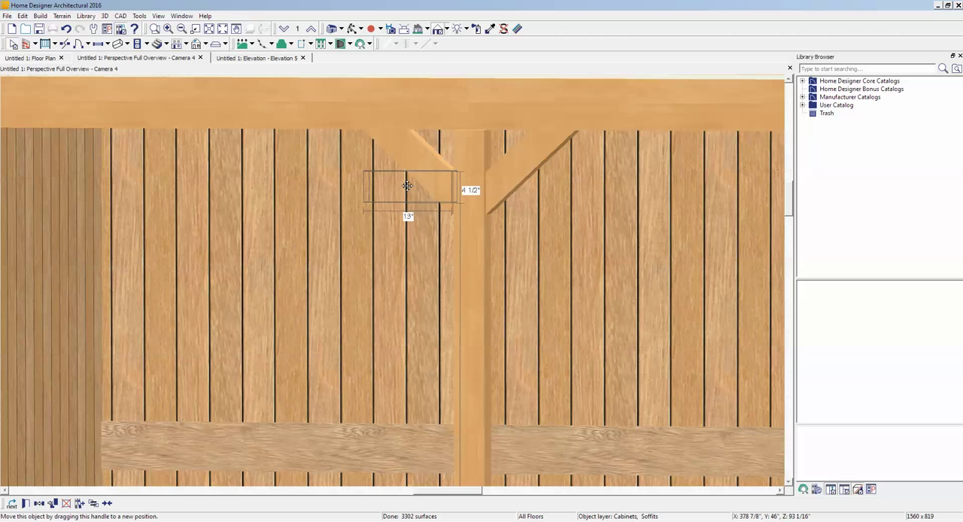
pyautogui.moveTo(407, 186); pyautogui.dragTo(413, 193)
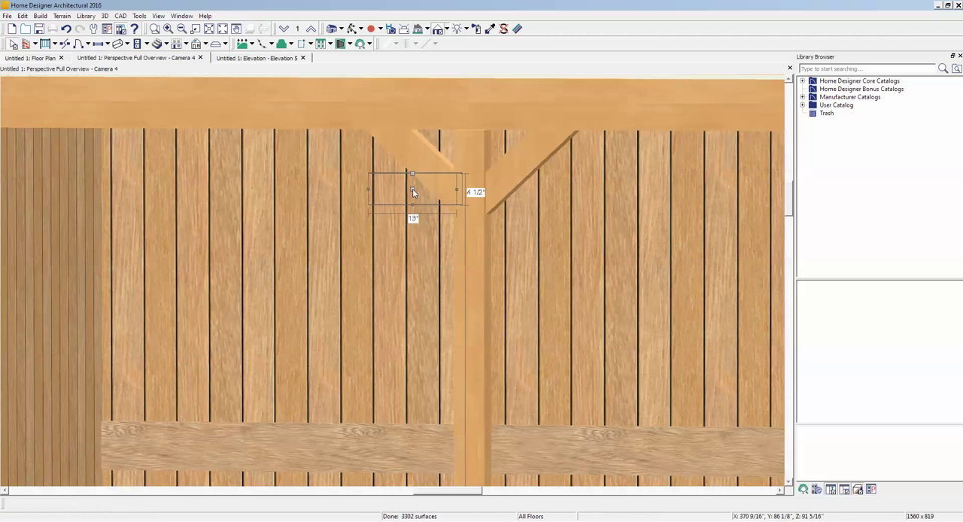
# - Orbit around the whole garage in the perspective overview to inspect the roof and the paired braces from both sides
pyautogui.scroll(-8, 412, 193)
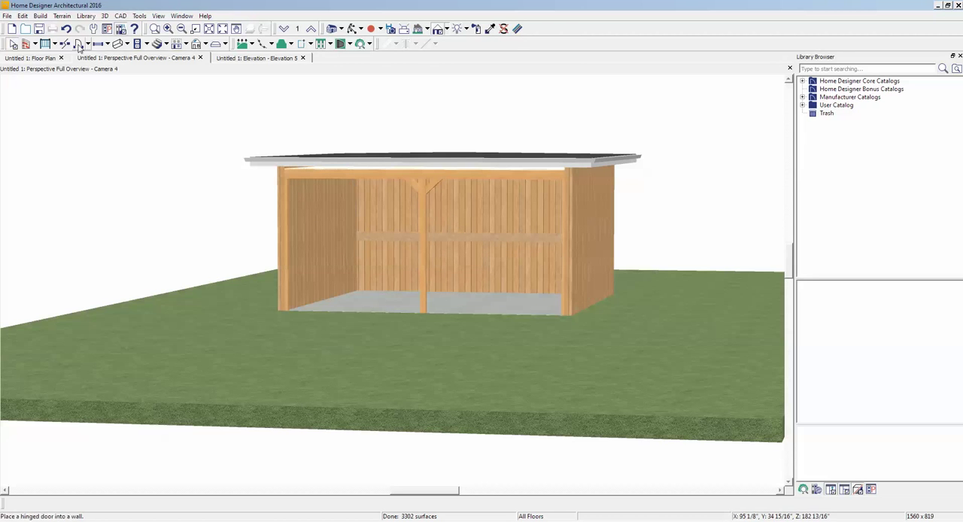
pyautogui.click(353, 29)
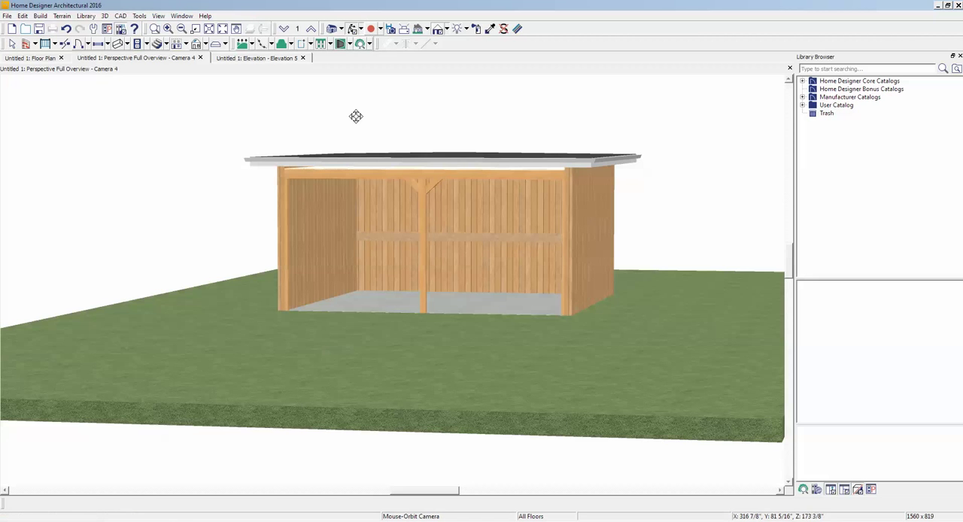
pyautogui.moveTo(355, 116); pyautogui.dragTo(338, 198)
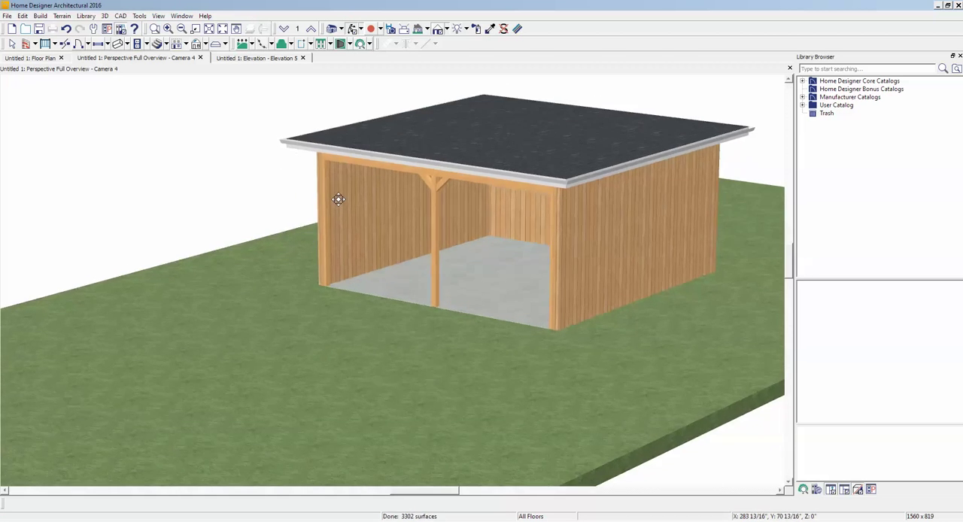
pyautogui.moveTo(441, 223); pyautogui.dragTo(565, 198)
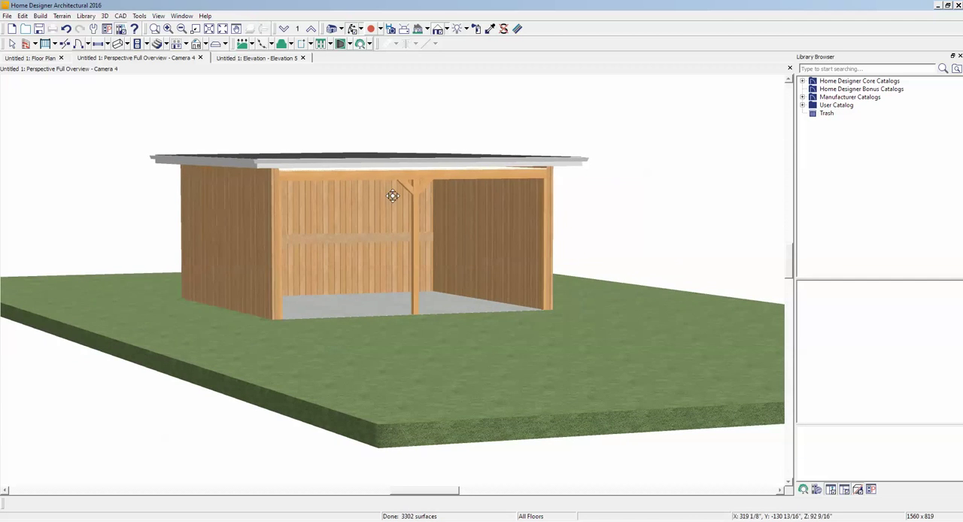
pyautogui.scroll(3, 325, 204)
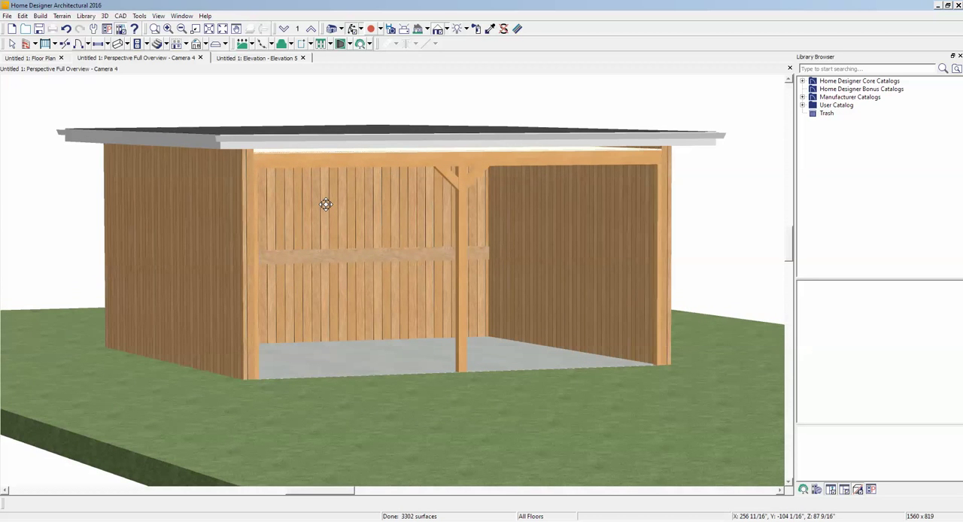